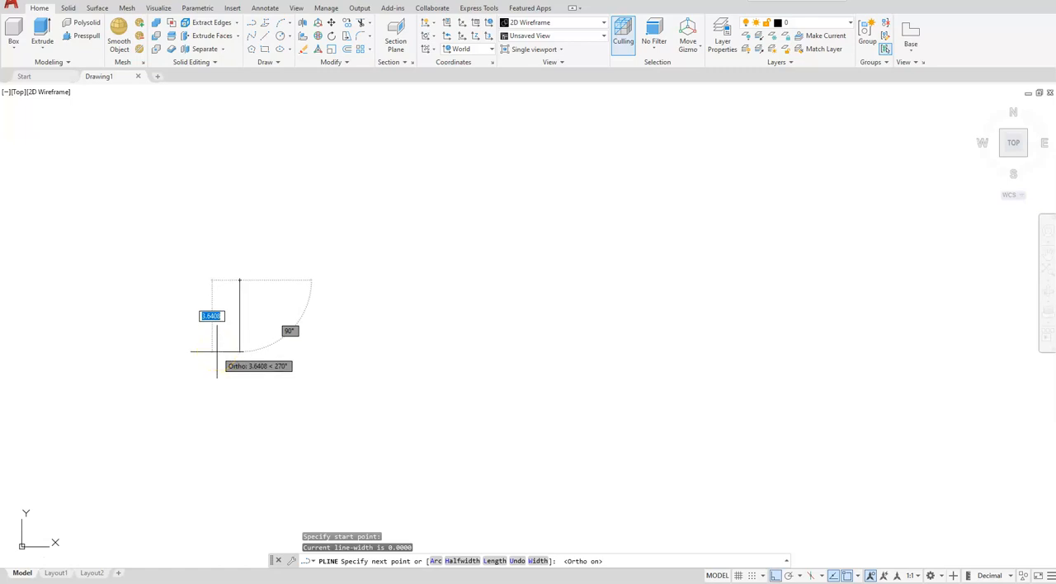
# - Draw the polyline's first two segments, 5 units straight down and 35 units to the right
pyautogui.write('5')
pyautogui.press('Return')
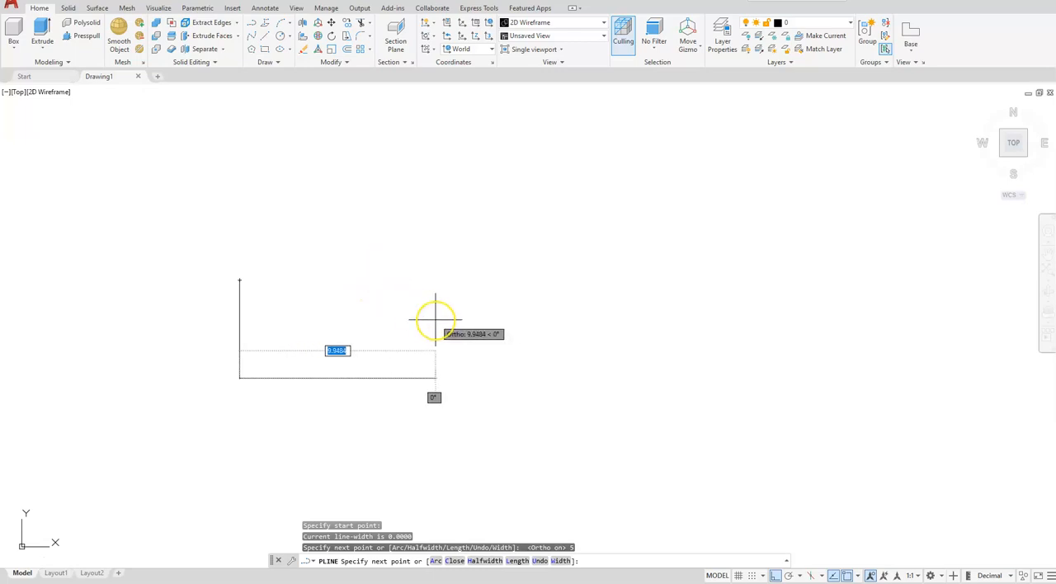
pyautogui.write('3')
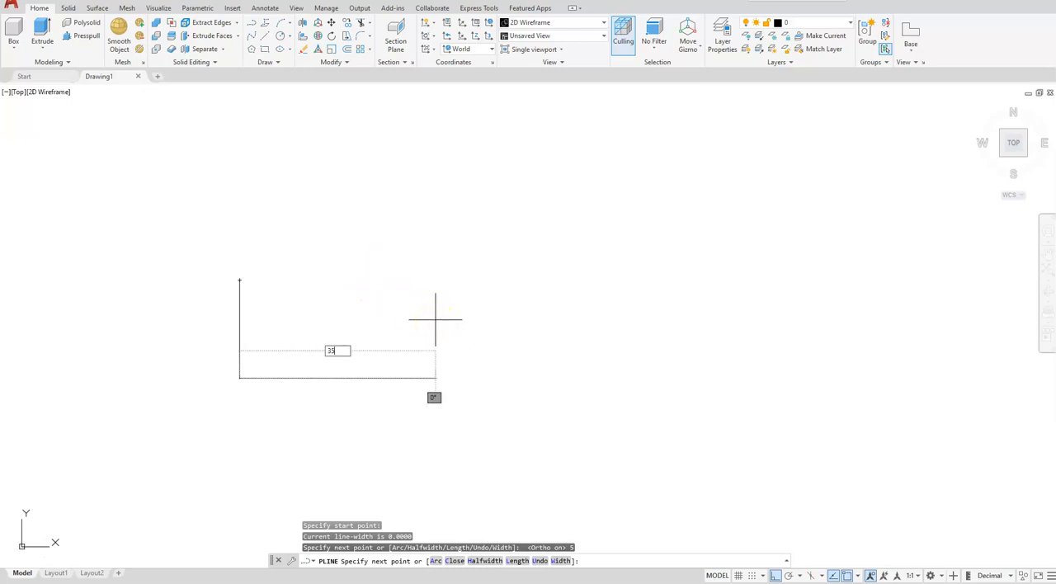
pyautogui.write('5')
pyautogui.press('Return')
# - Continue the polyline 8 units down, 45 units to the right and 5 units up
pyautogui.scroll(-4, 432, 318)
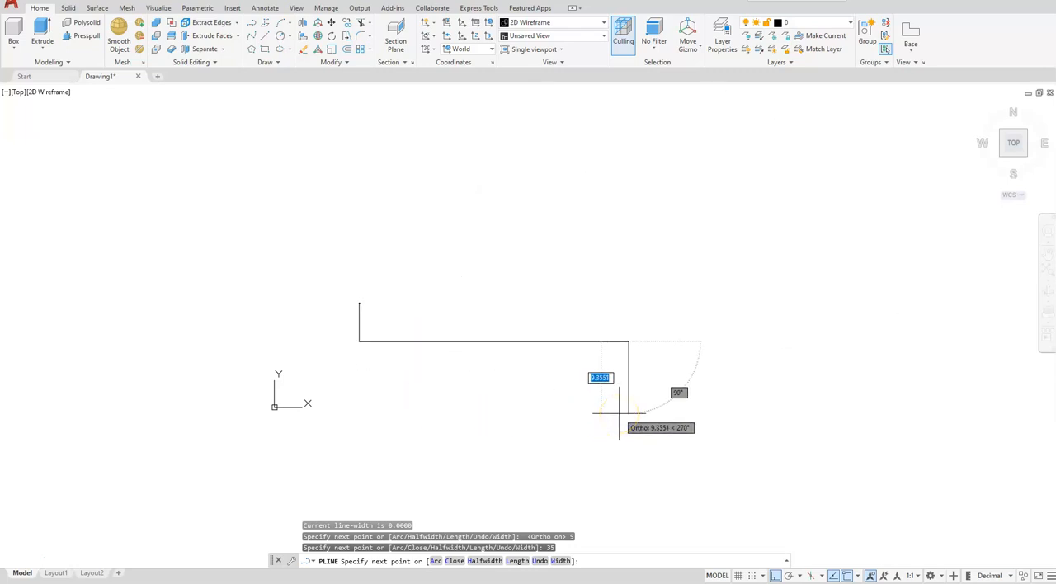
pyautogui.write('8')
pyautogui.press('Return')
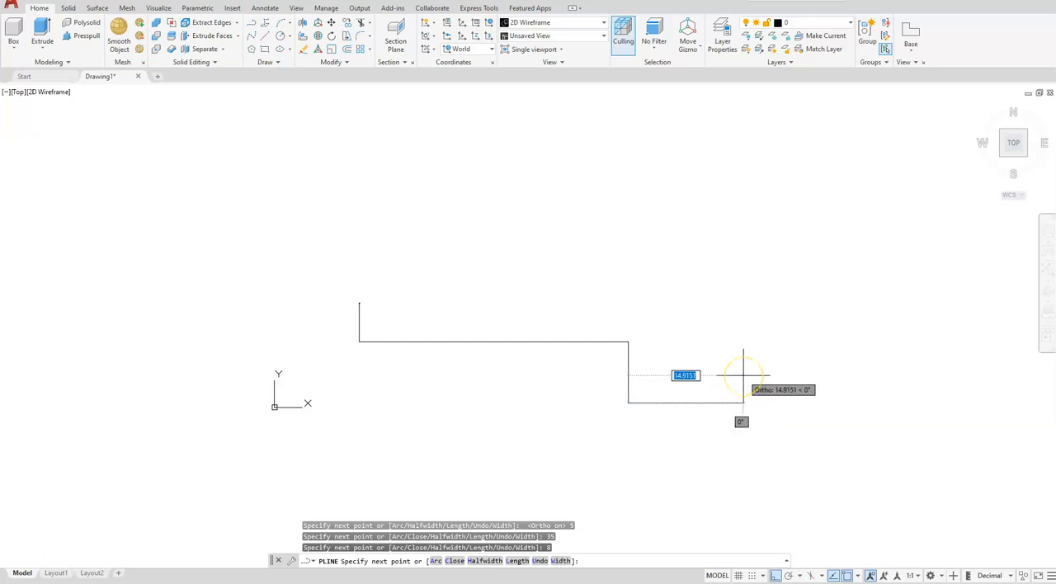
pyautogui.write('4')
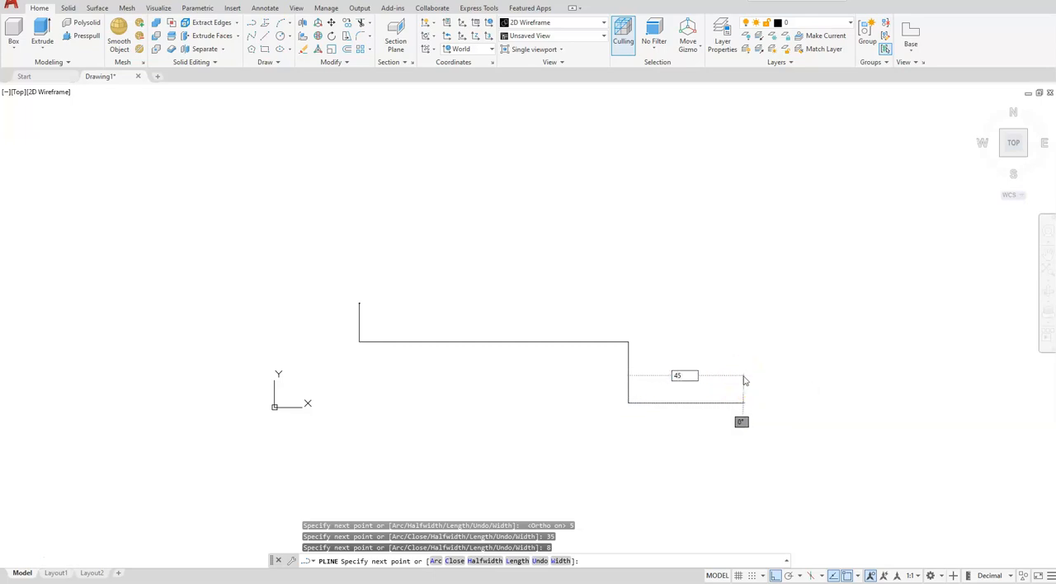
pyautogui.write('5')
pyautogui.press('Return')
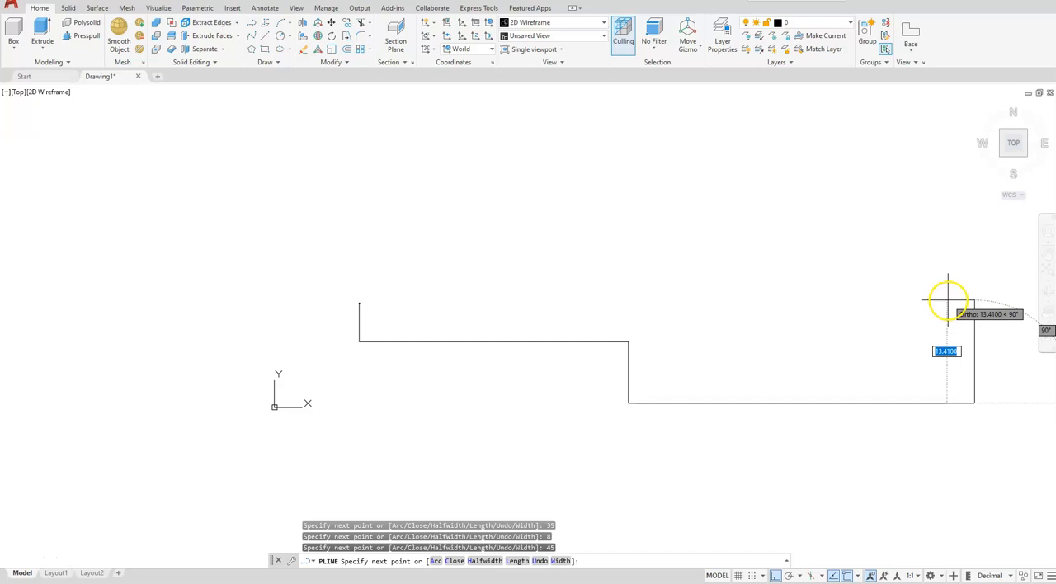
pyautogui.write('5')
pyautogui.press('Return')
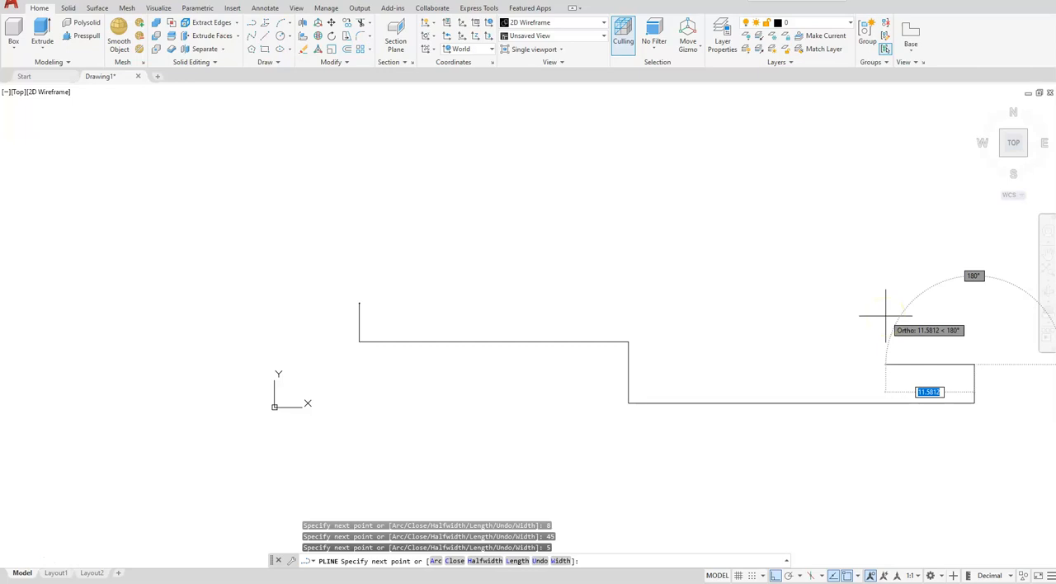
# - Add a sloped segment to the relative point @-27,8 and close the polyline back to its start
pyautogui.write('-2')
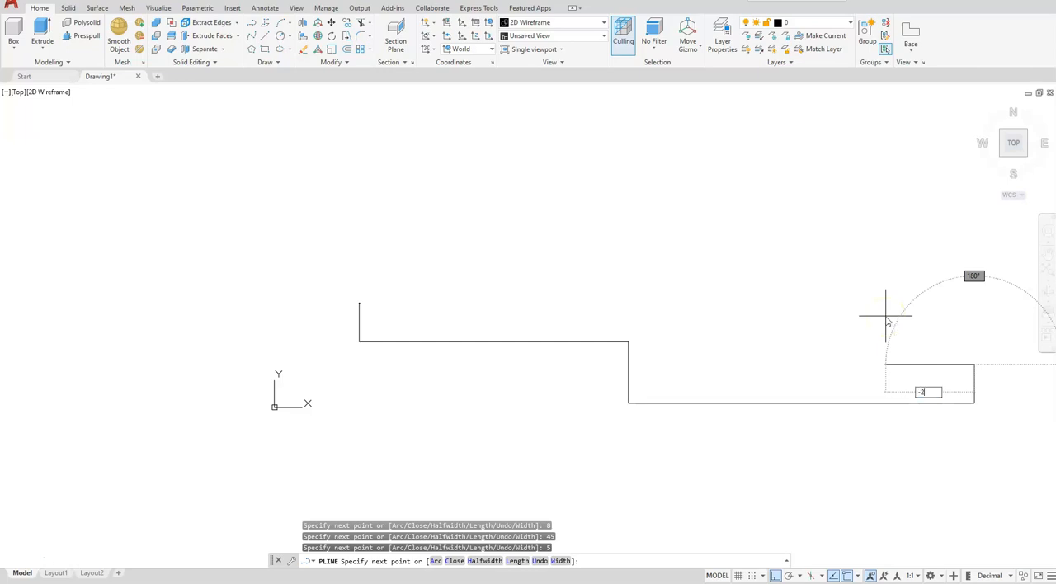
pyautogui.press('Tab')
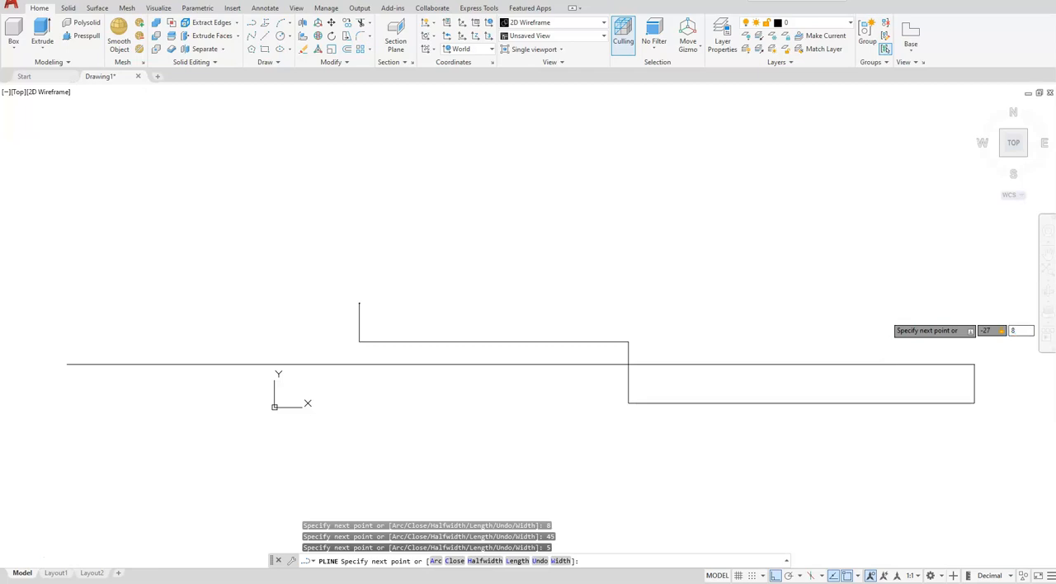
pyautogui.press('Return')
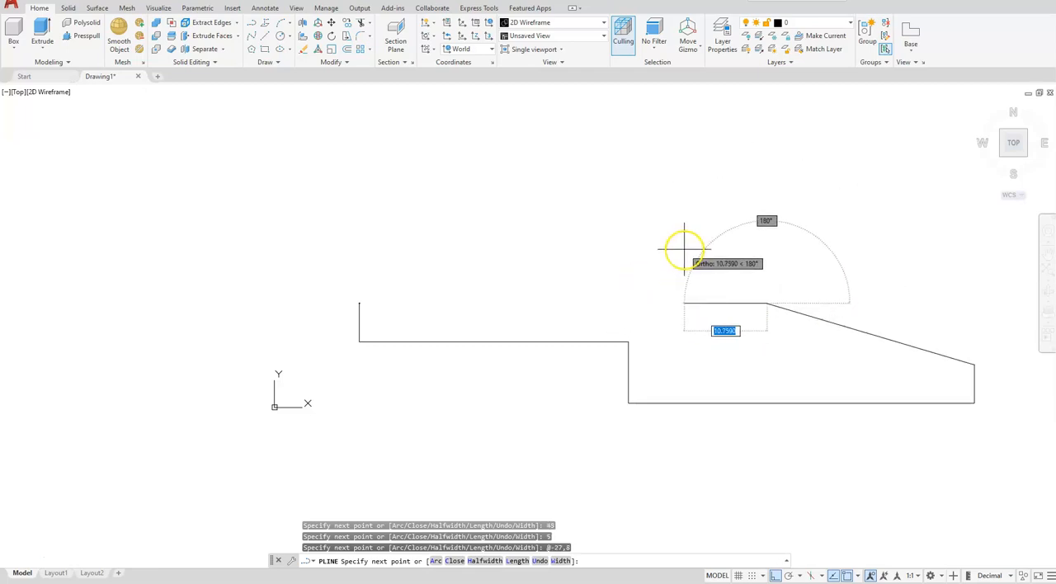
pyautogui.write('c')
pyautogui.press('Return')
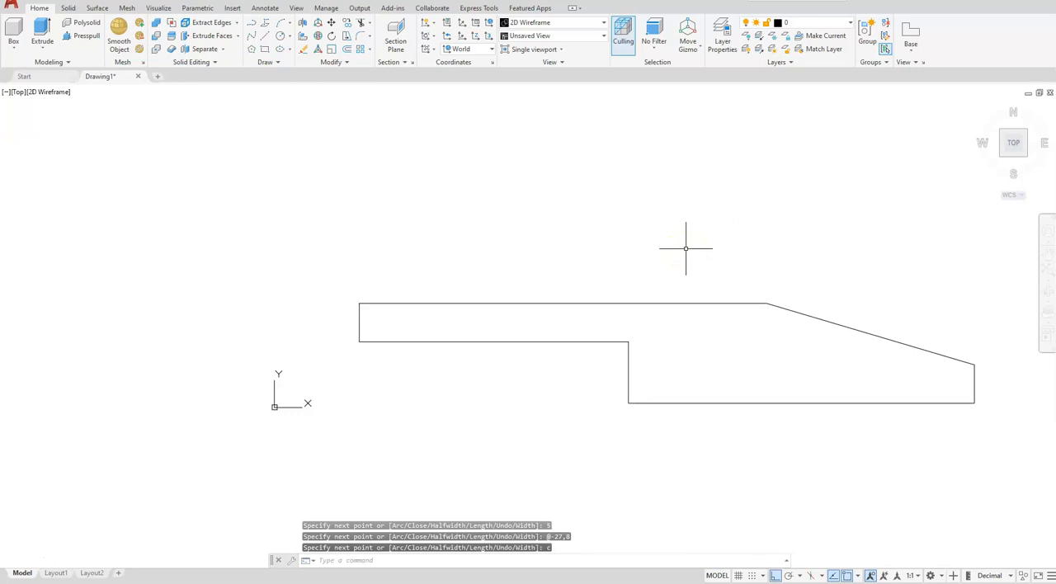
pyautogui.scroll(-2, 663, 310)
pyautogui.moveTo(643, 323); pyautogui.dragTo(566, 356, button='middle')
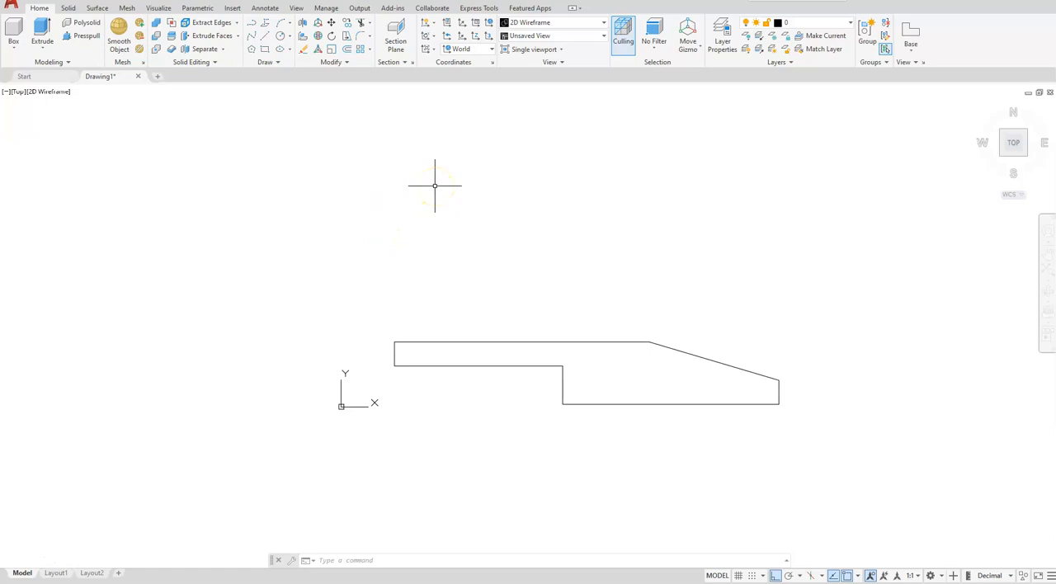
pyautogui.click(265, 37)
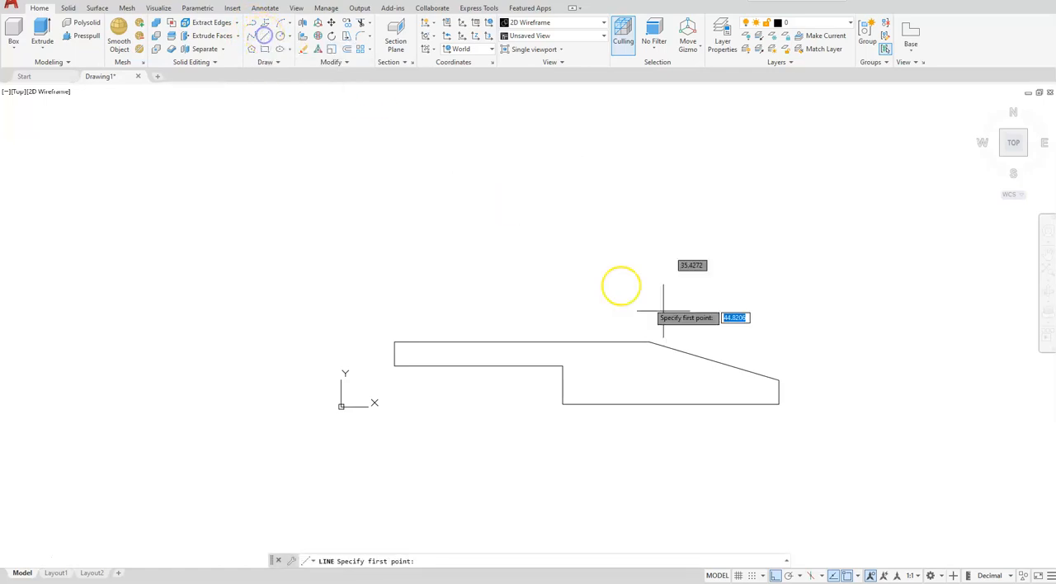
pyautogui.click(778, 381)
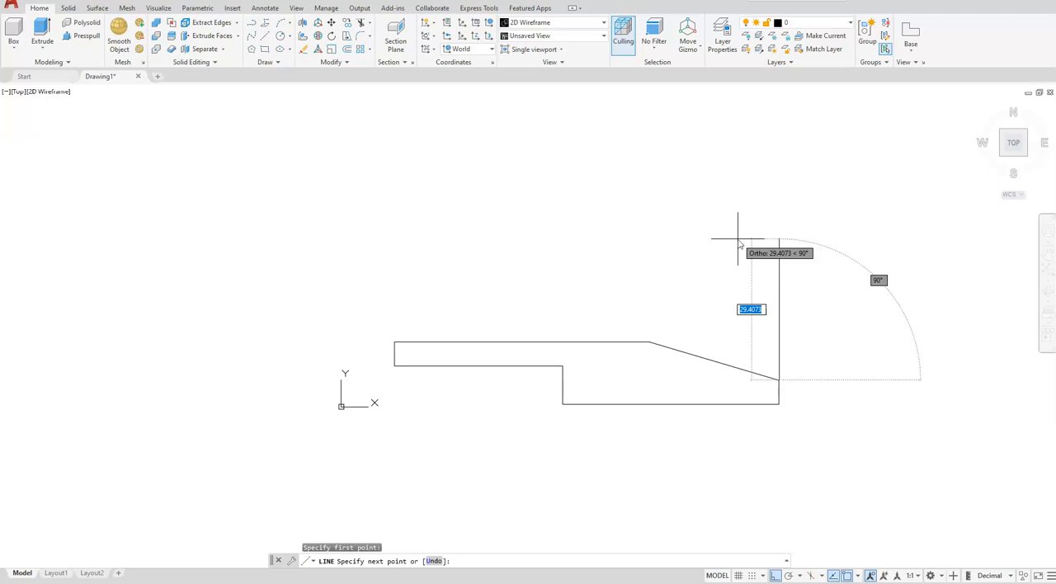
pyautogui.write('7')
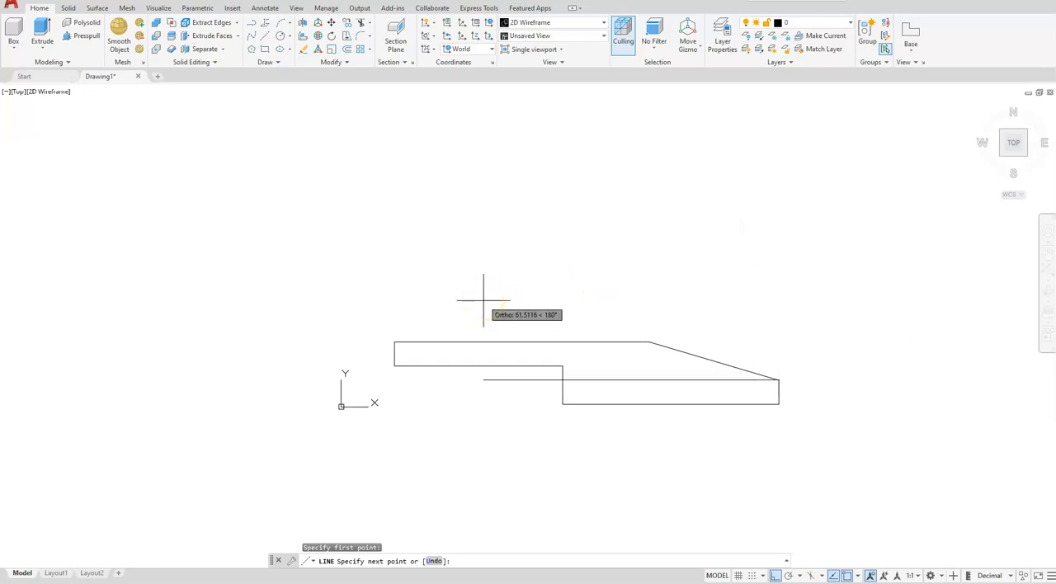
pyautogui.write('@70<150')
pyautogui.press('Return')
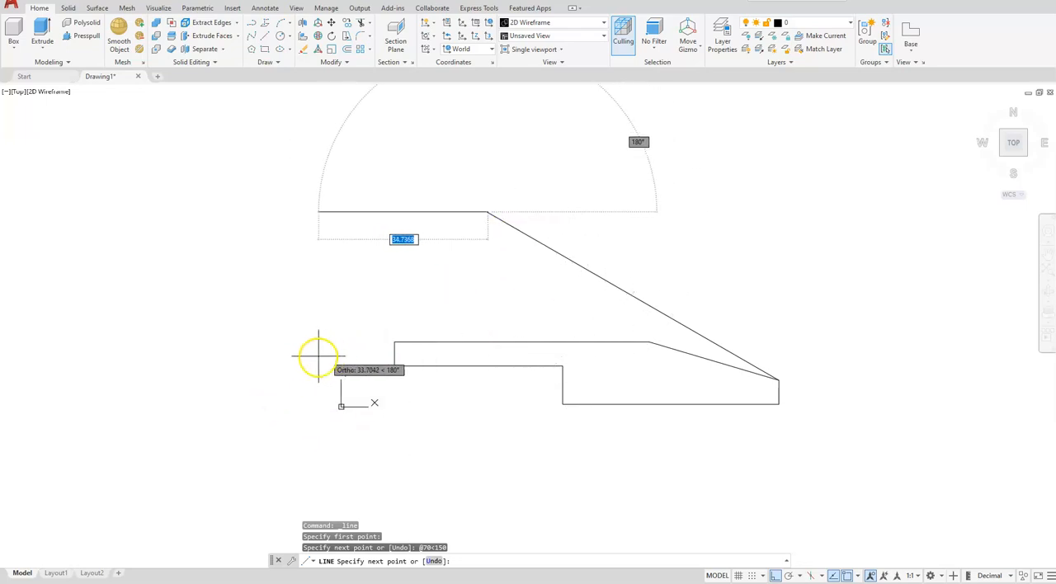
pyautogui.press('Escape')
pyautogui.press('Escape')
pyautogui.press('Escape')
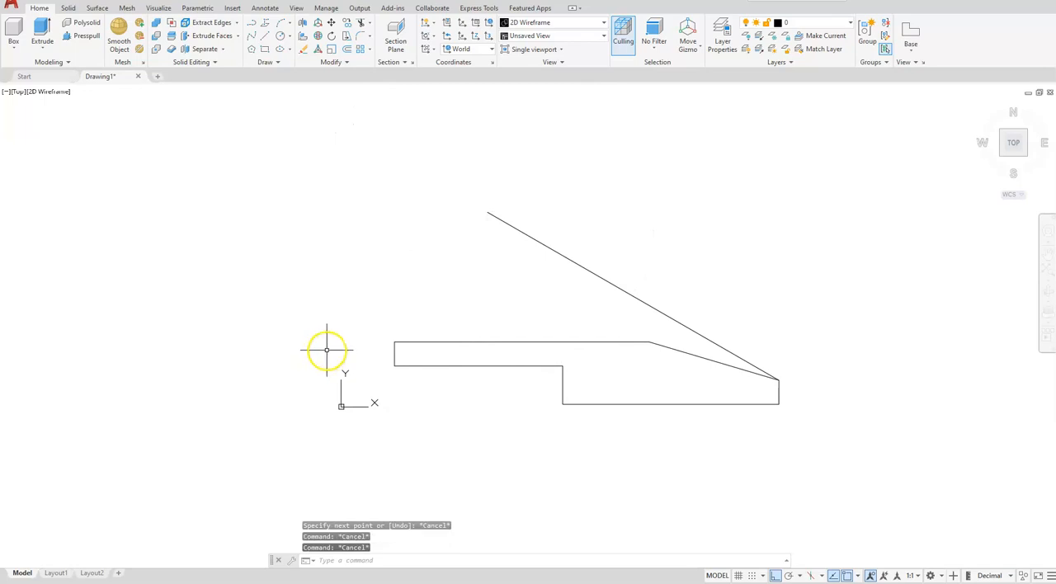
# - Rotate a copy of the long inclined line by -90° about its upper endpoint
pyautogui.click(331, 36)
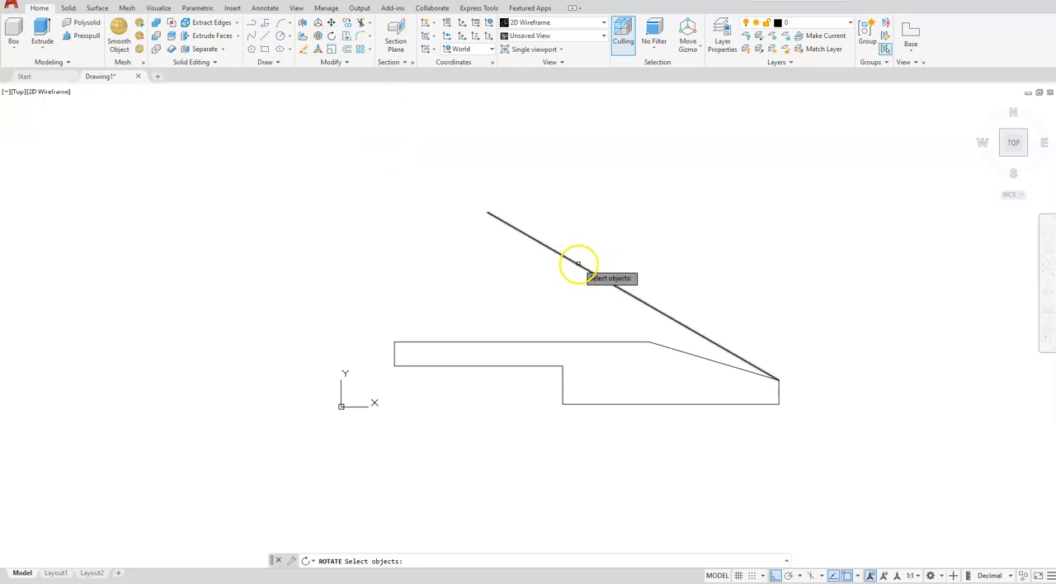
pyautogui.click(579, 264)
pyautogui.press('Return')
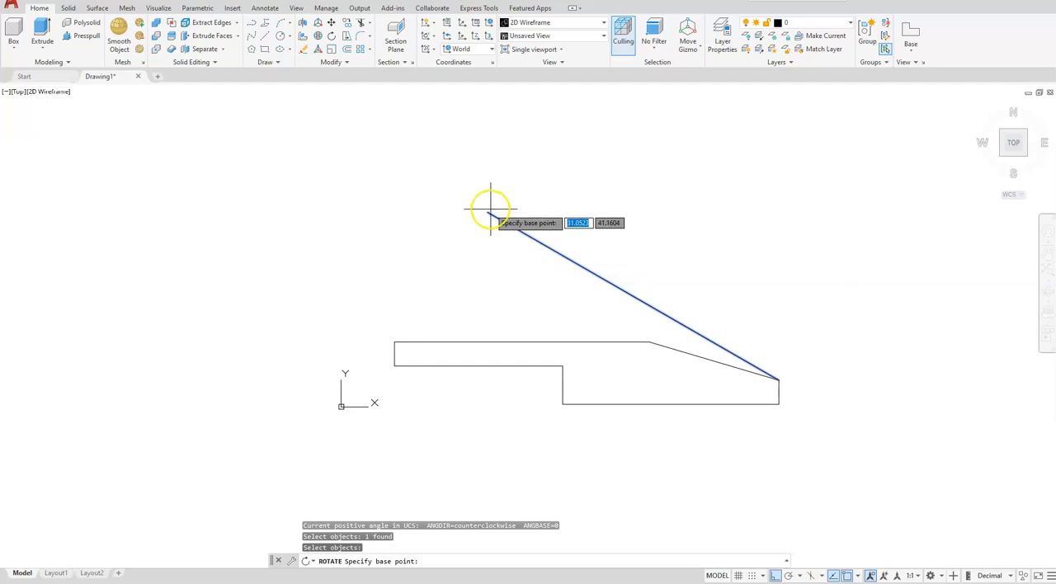
pyautogui.click(488, 212)
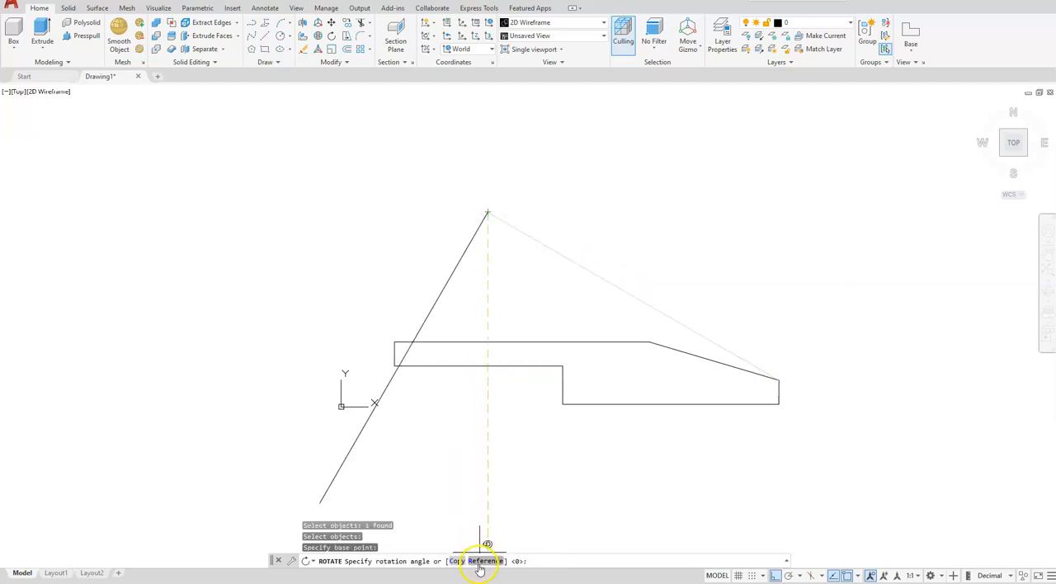
pyautogui.click(456, 562)
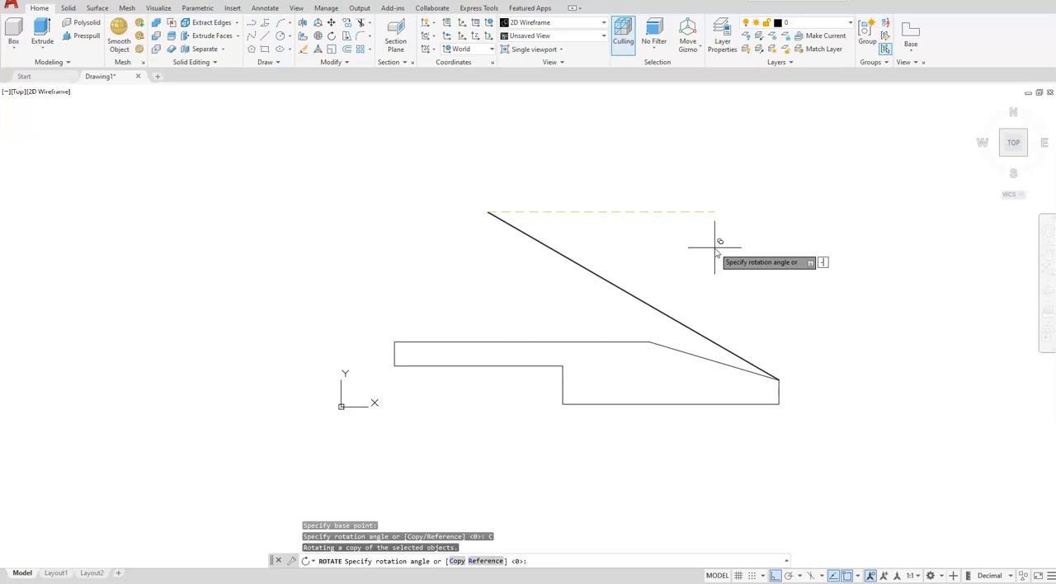
pyautogui.press('Return')
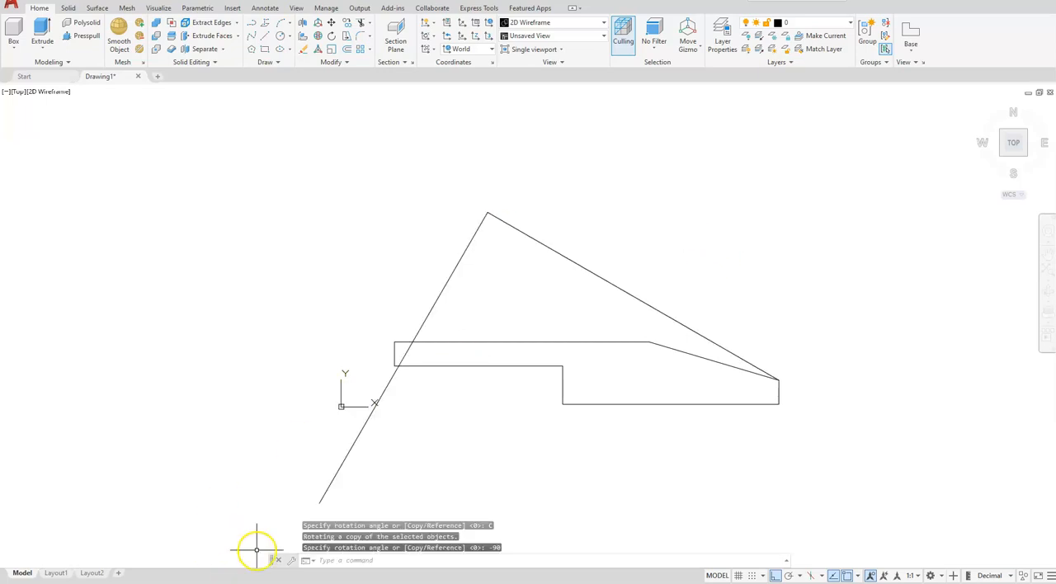
# - Trim the rotated line's portions inside and below the base profile so it ends on the profile's upper edge
pyautogui.press('Escape')
pyautogui.press('Escape')
pyautogui.write('tr')
pyautogui.press('Return')
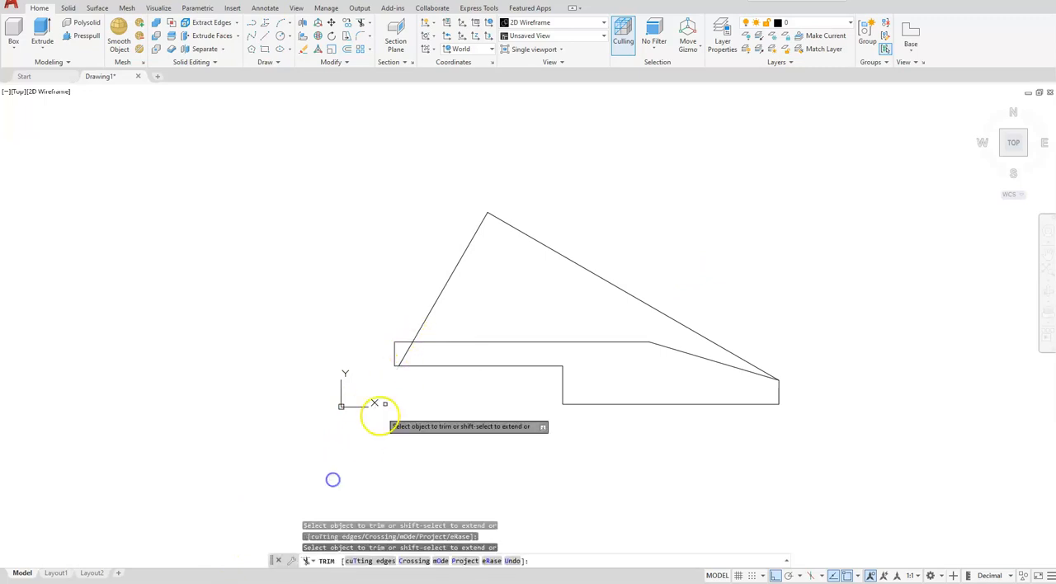
pyautogui.click(404, 352)
pyautogui.press('Escape')
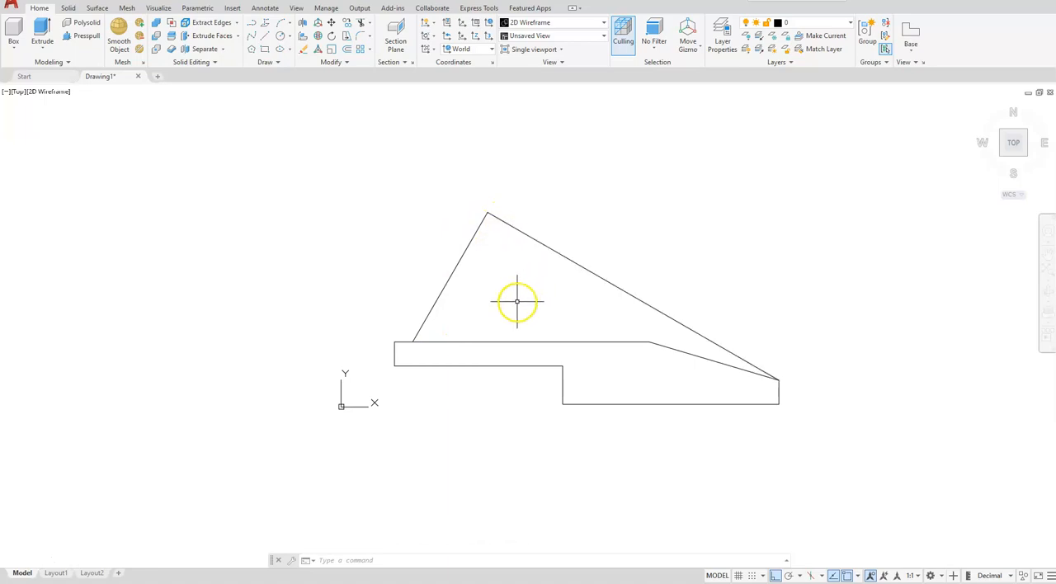
# - Draw lines over the base profile's upper edge and slope, from the trimmed line's lower end to the inclined line's lower end
pyautogui.click(262, 37)
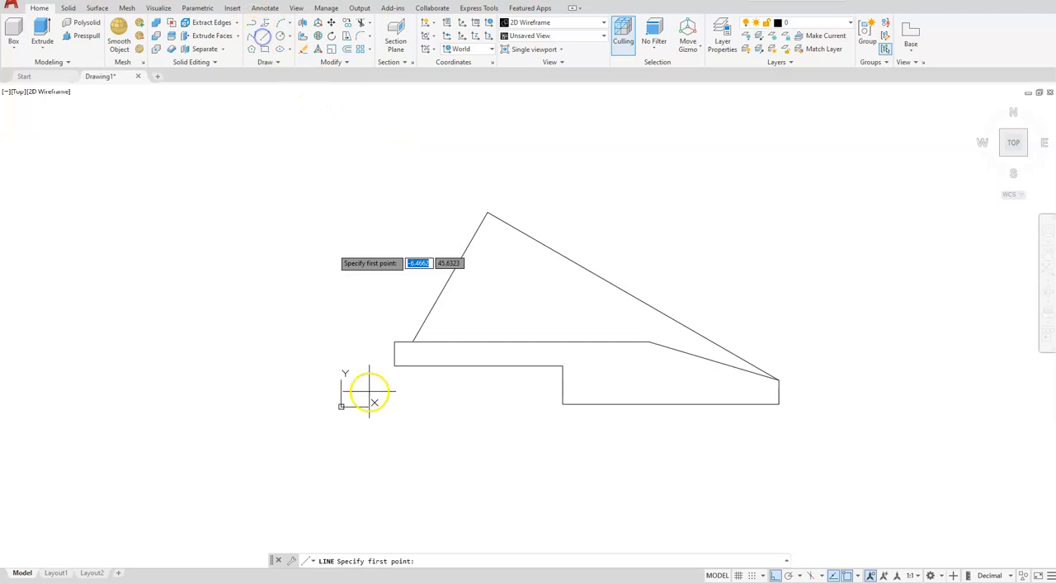
pyautogui.click(413, 340)
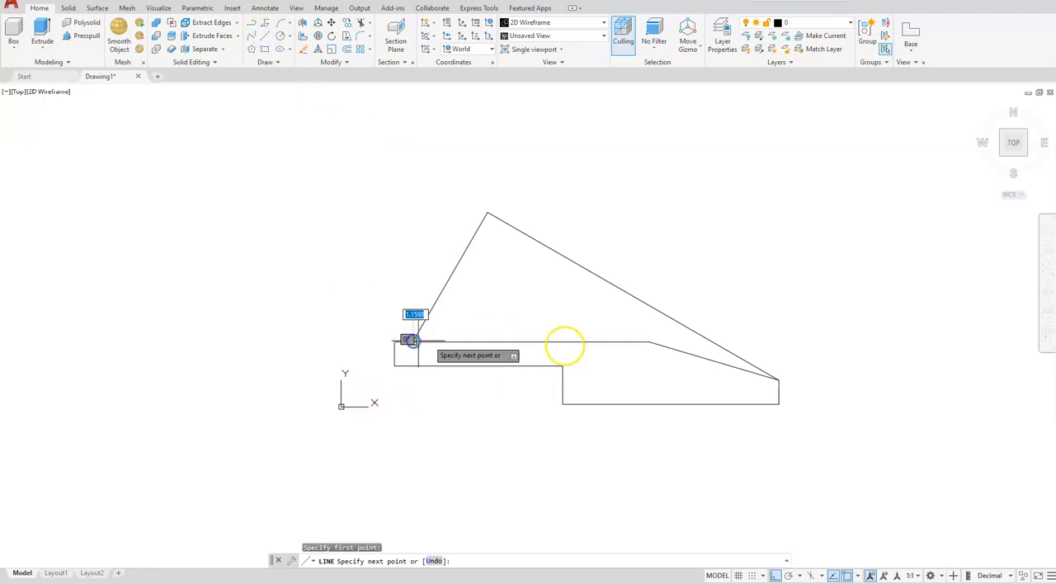
pyautogui.click(649, 340)
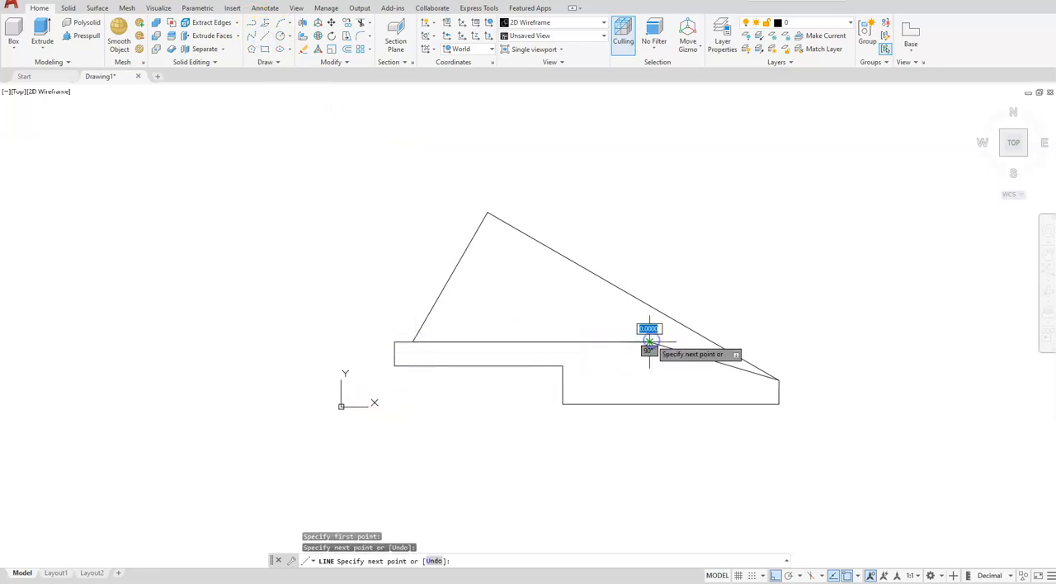
pyautogui.click(779, 379)
pyautogui.press('Escape')
pyautogui.press('Escape')
pyautogui.press('Escape')
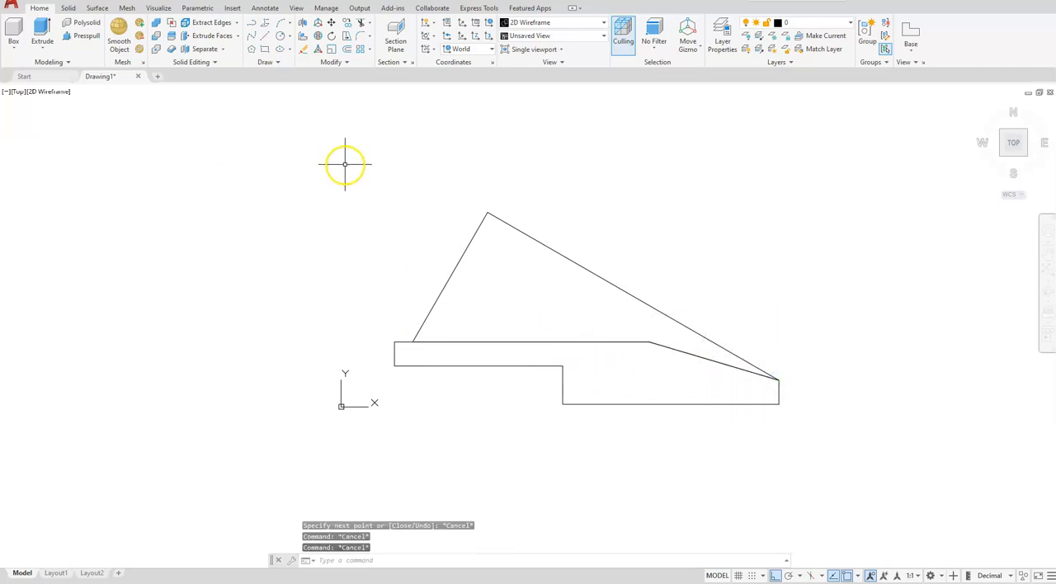
# - Join the four lines of the upper outline into a single closed polyline
pyautogui.click(332, 63)
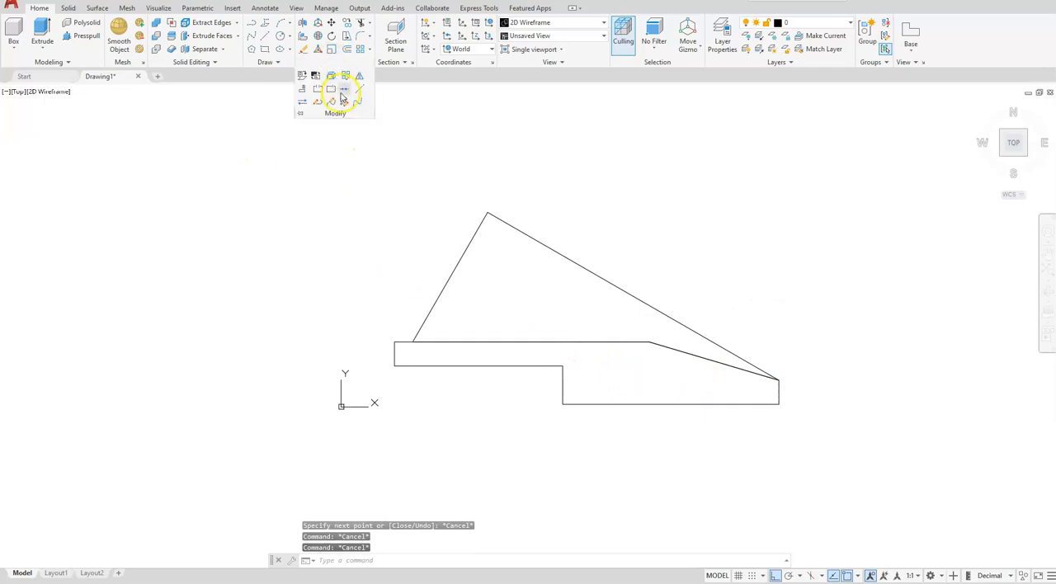
pyautogui.click(344, 97)
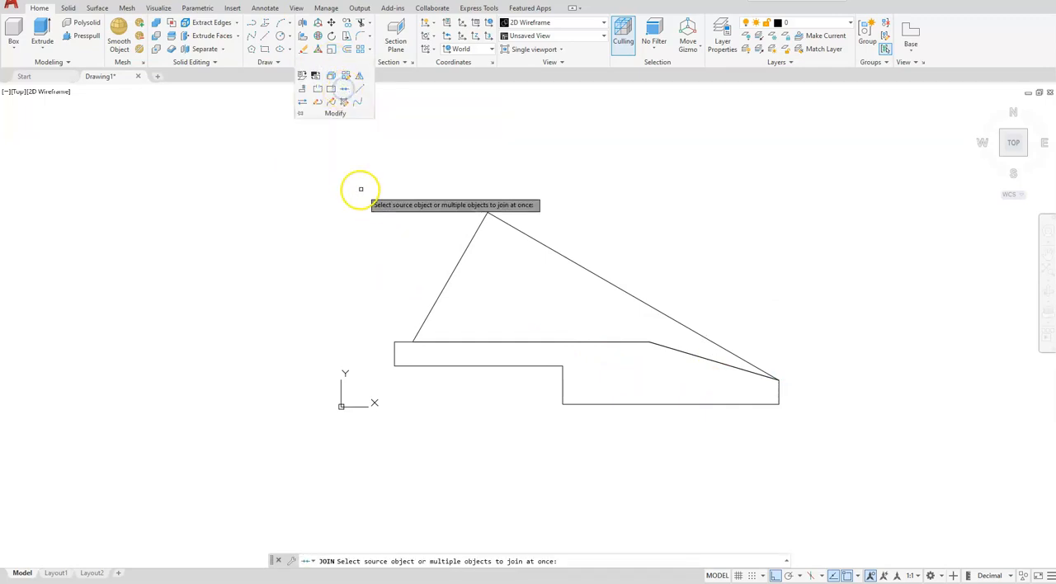
pyautogui.click(318, 170)
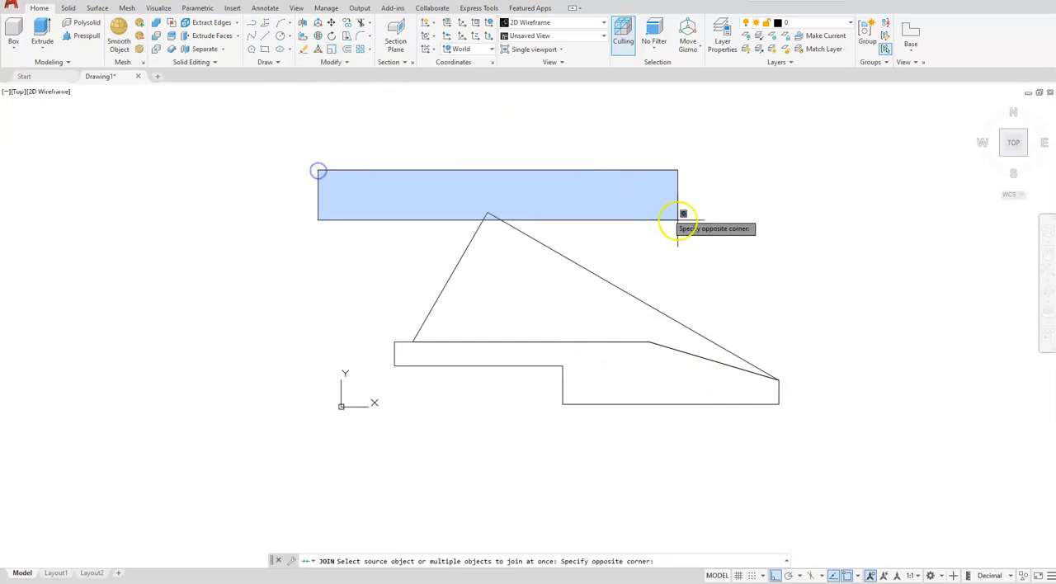
pyautogui.click(863, 384)
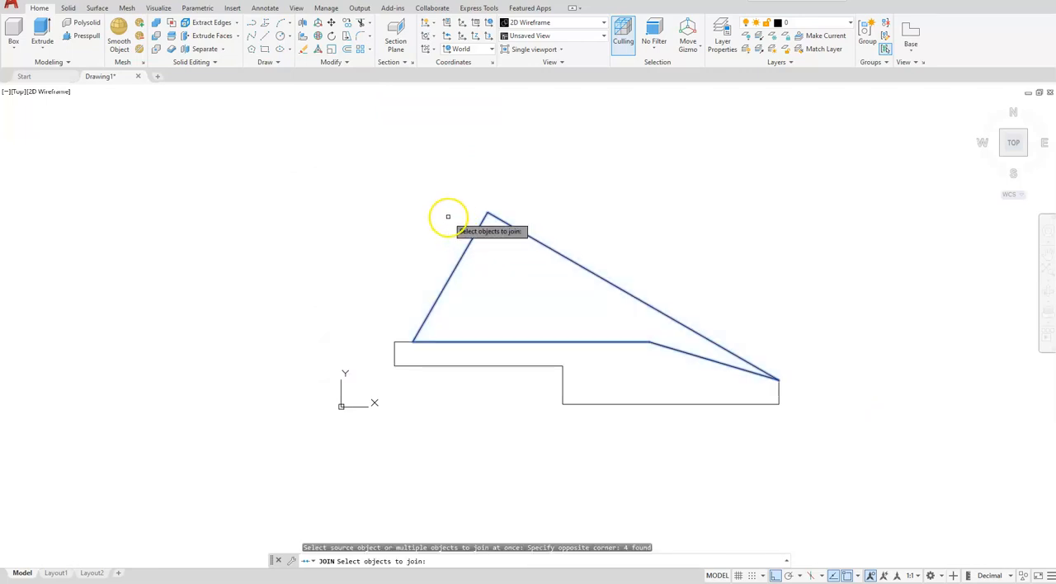
pyautogui.press('Return')
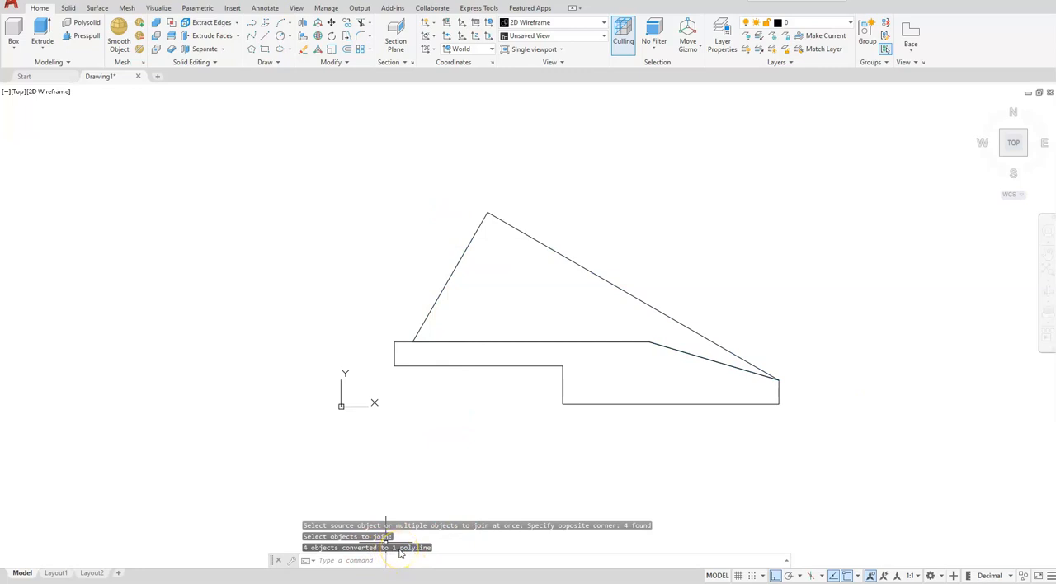
pyautogui.scroll(-2, 354, 438)
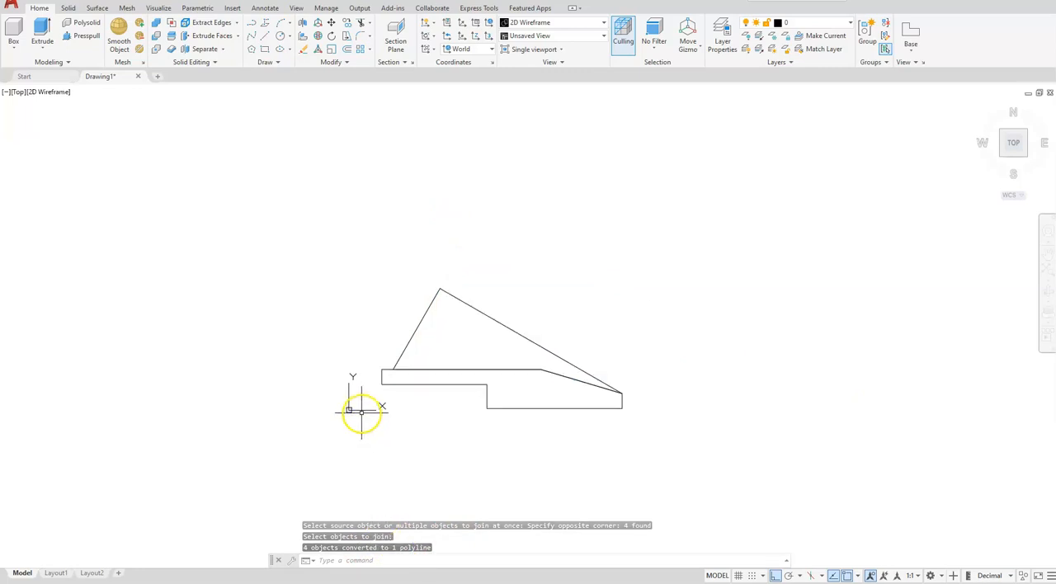
pyautogui.moveTo(327, 403)
pyautogui.mouseDown(button='middle')
pyautogui.moveTo(484, 368)
pyautogui.moveTo(484, 393)
pyautogui.mouseUp(button='middle')
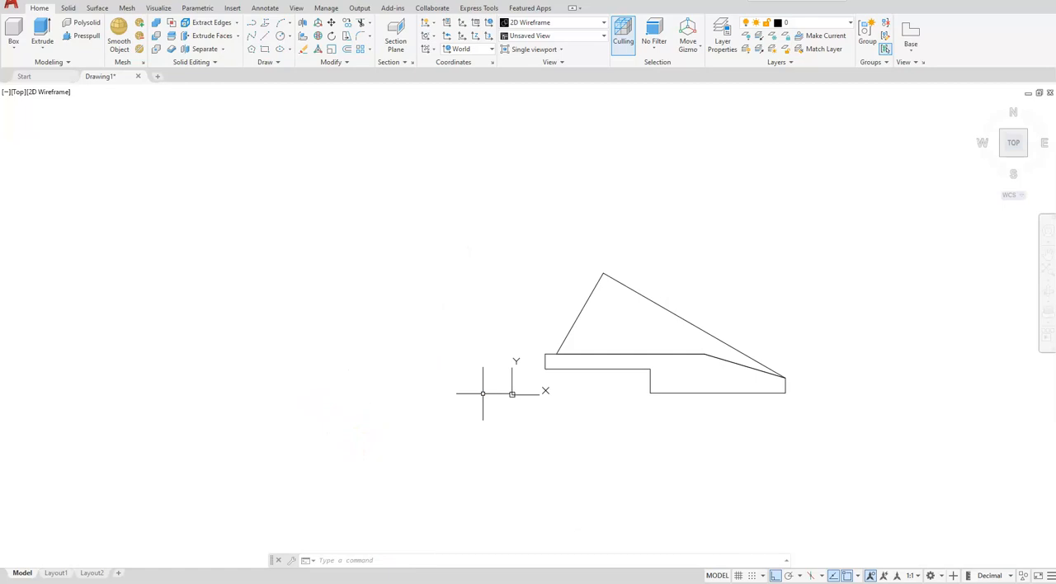
# - Draw a 30 by 70 upright rectangle in the empty area beside the side profiles, away from the origin
pyautogui.click(266, 54)
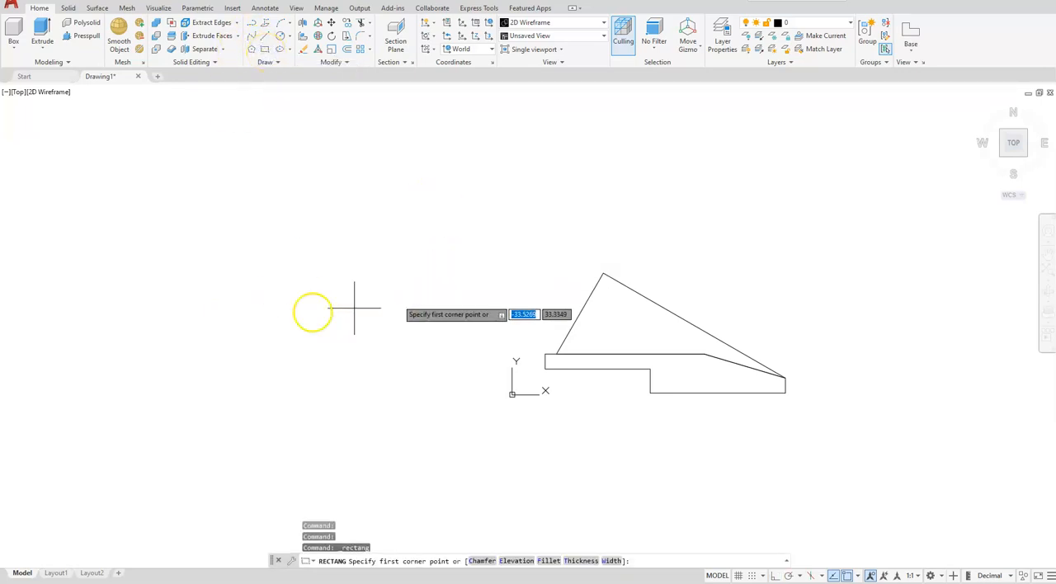
pyautogui.click(262, 395)
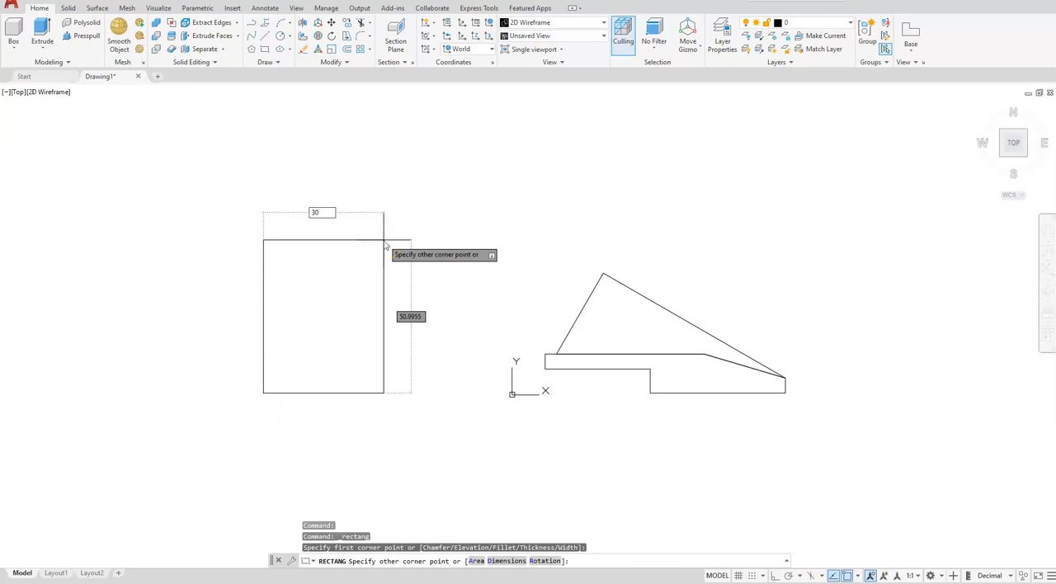
pyautogui.press('Tab')
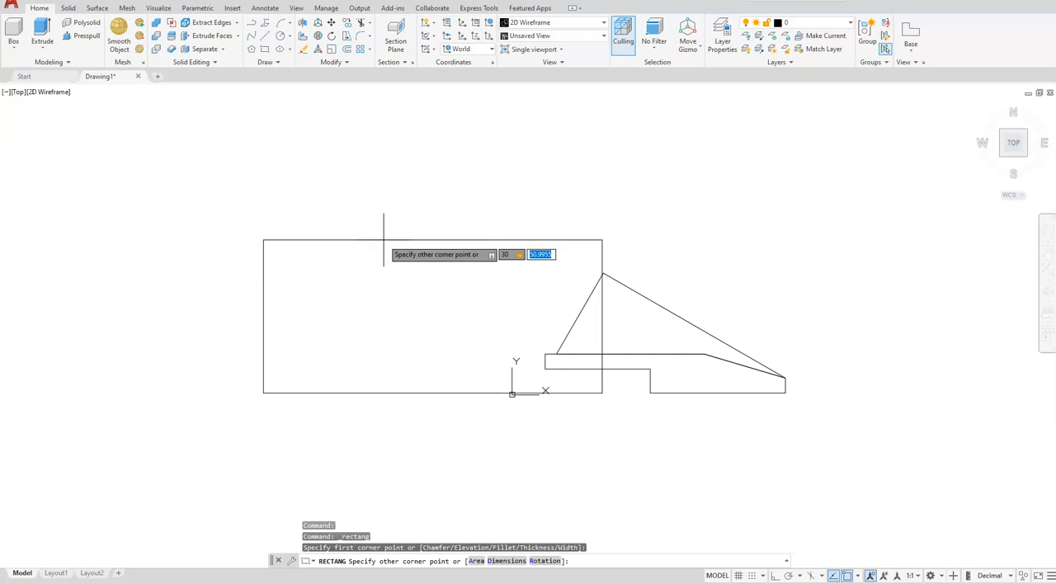
pyautogui.press('Return')
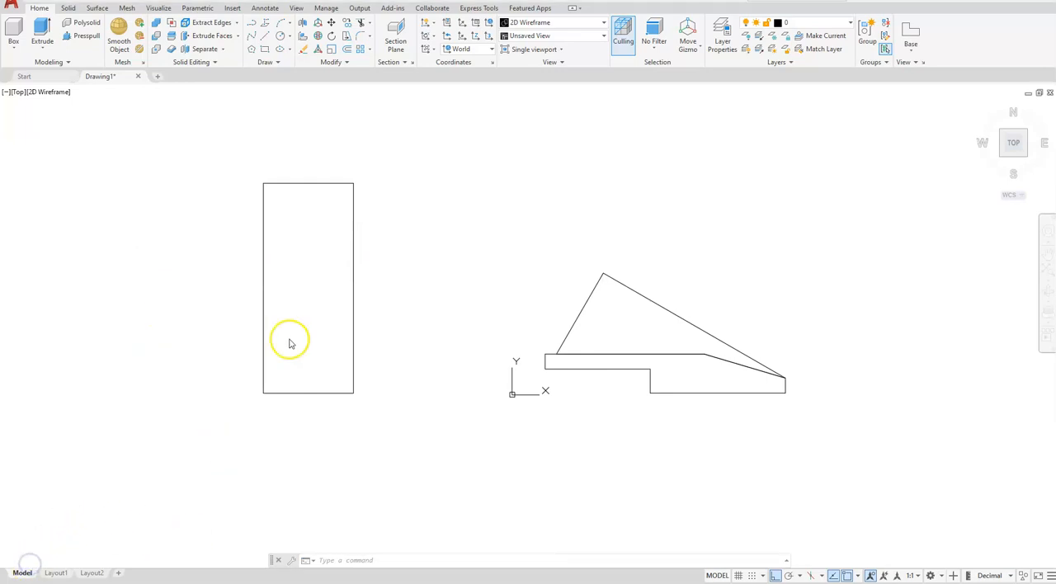
pyautogui.scroll(2, 289, 338)
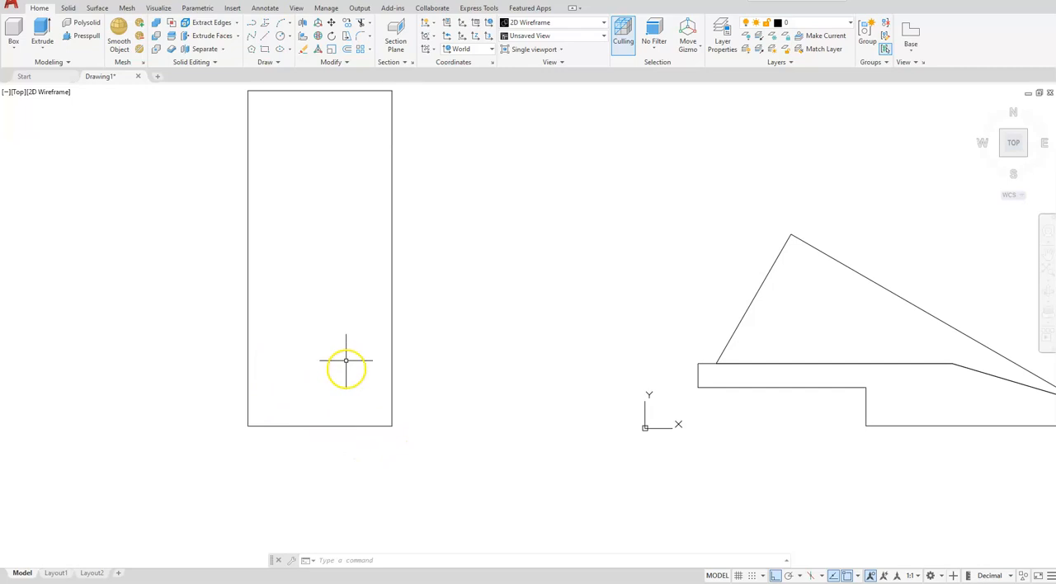
pyautogui.click(293, 36)
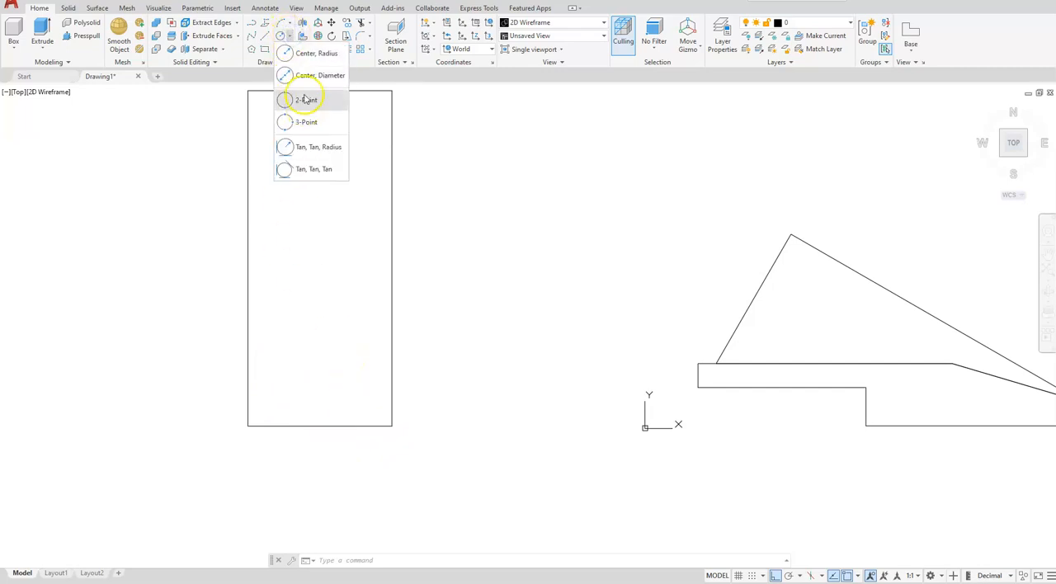
pyautogui.click(302, 75)
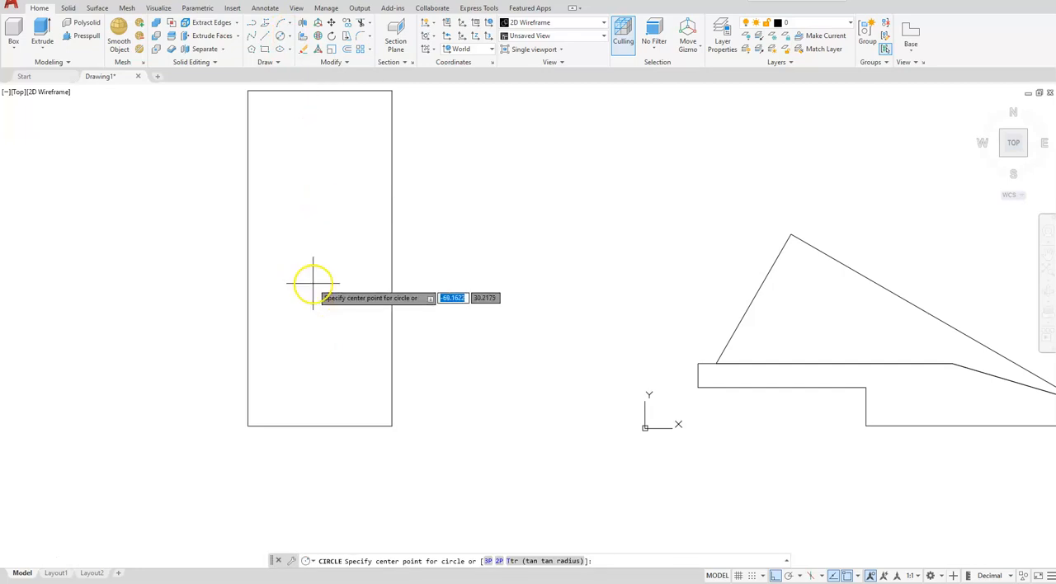
pyautogui.keyDown('shift'); pyautogui.rightClick(327, 314); pyautogui.keyUp('shift')
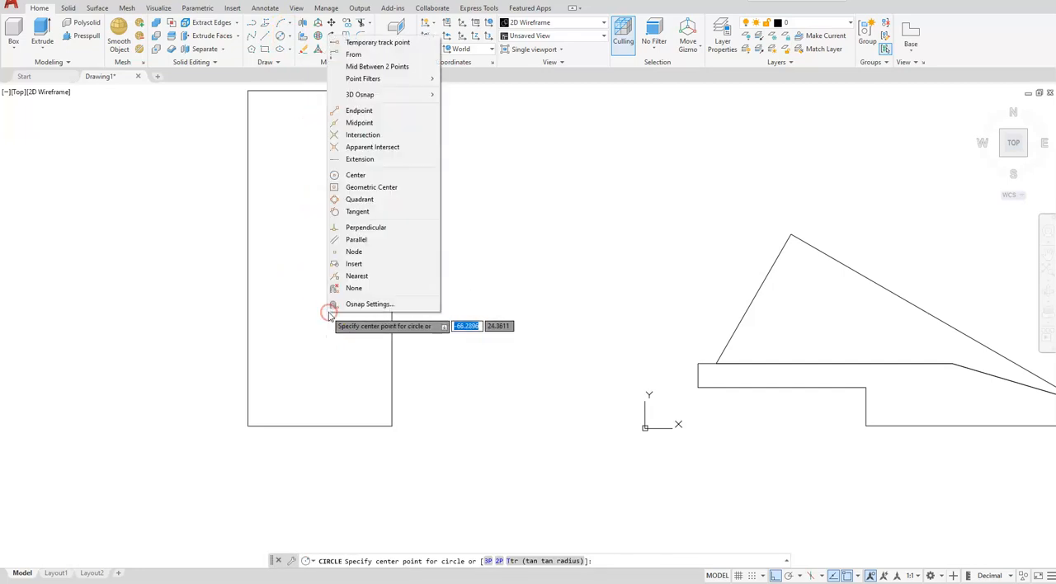
pyautogui.click(368, 56)
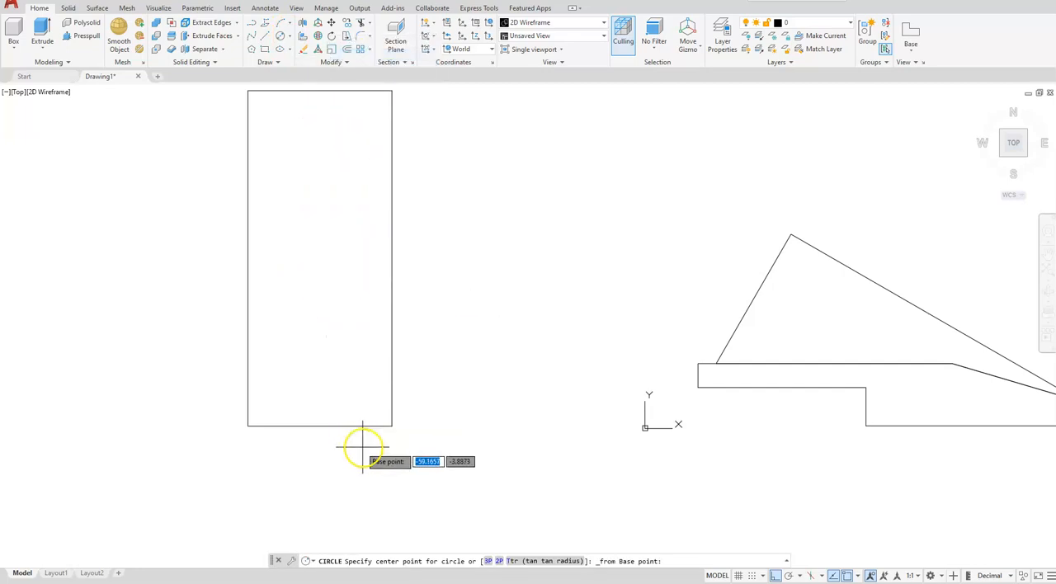
pyautogui.click(392, 425)
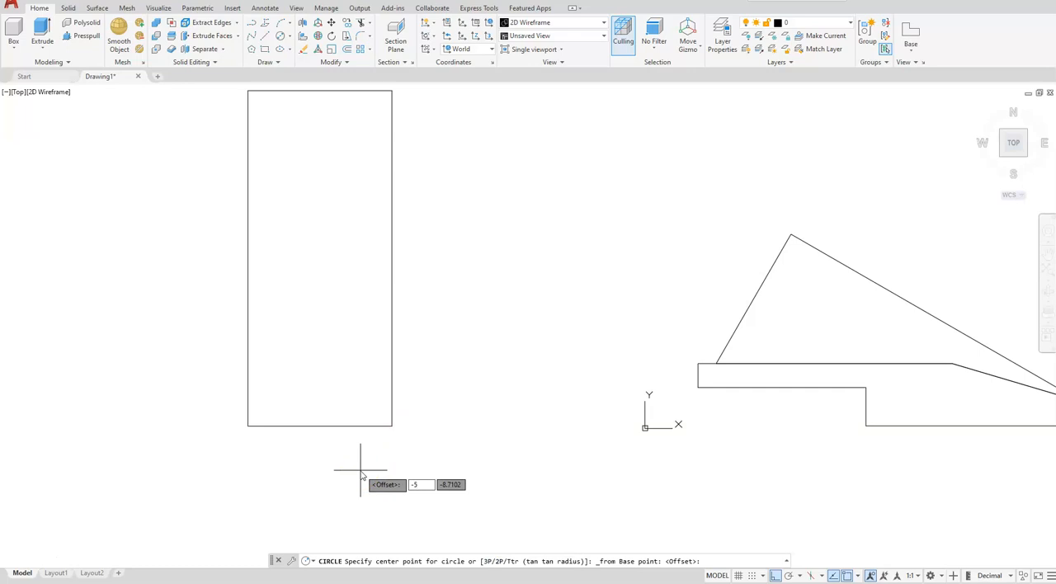
pyautogui.press('Return')
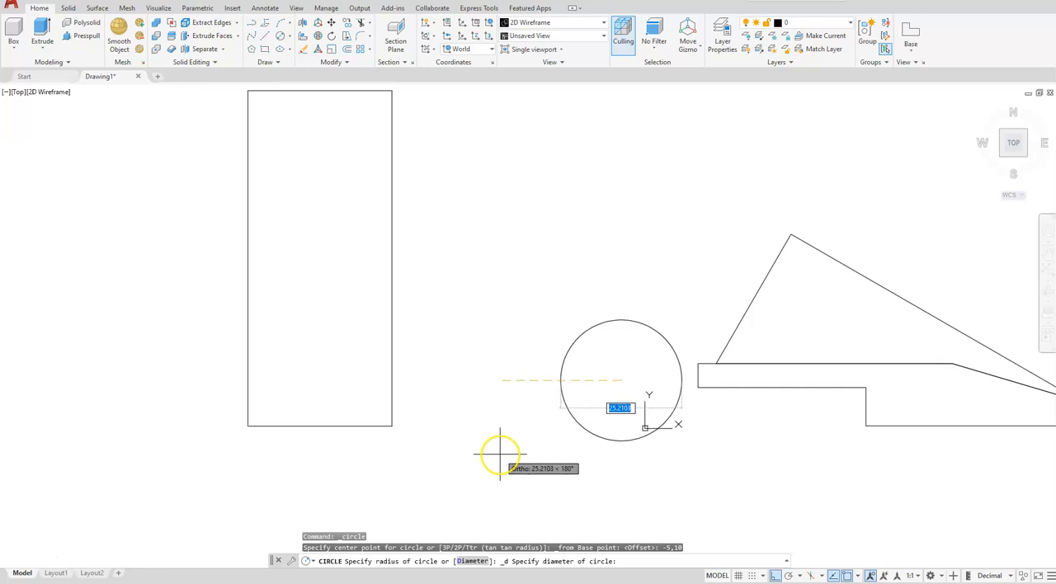
pyautogui.press('Escape')
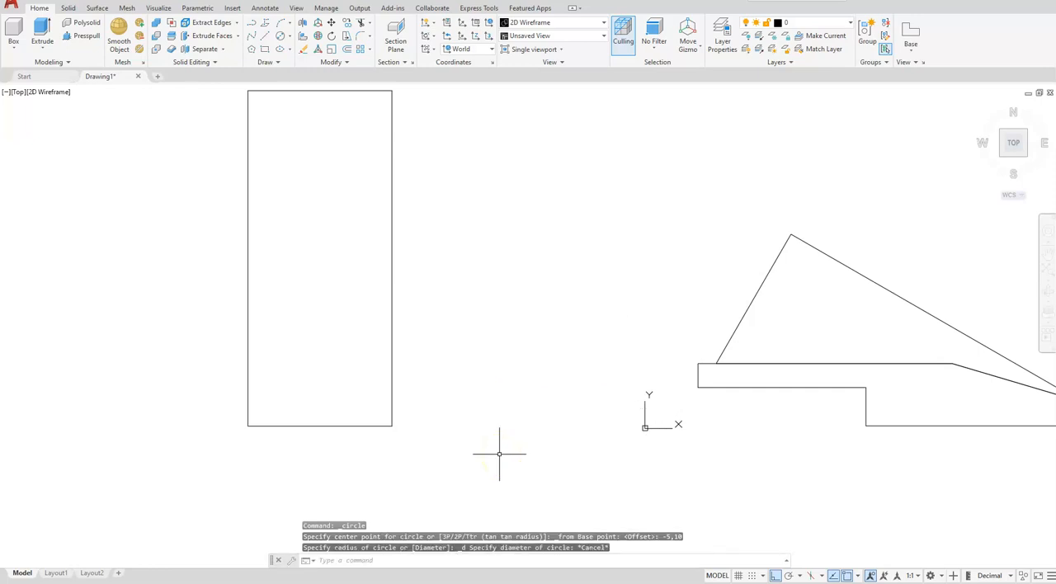
# - Draw a 2.5 diameter circle inside the rectangle, centred at a relative offset of @-5,10 from its lower-right corner
pyautogui.click(292, 40)
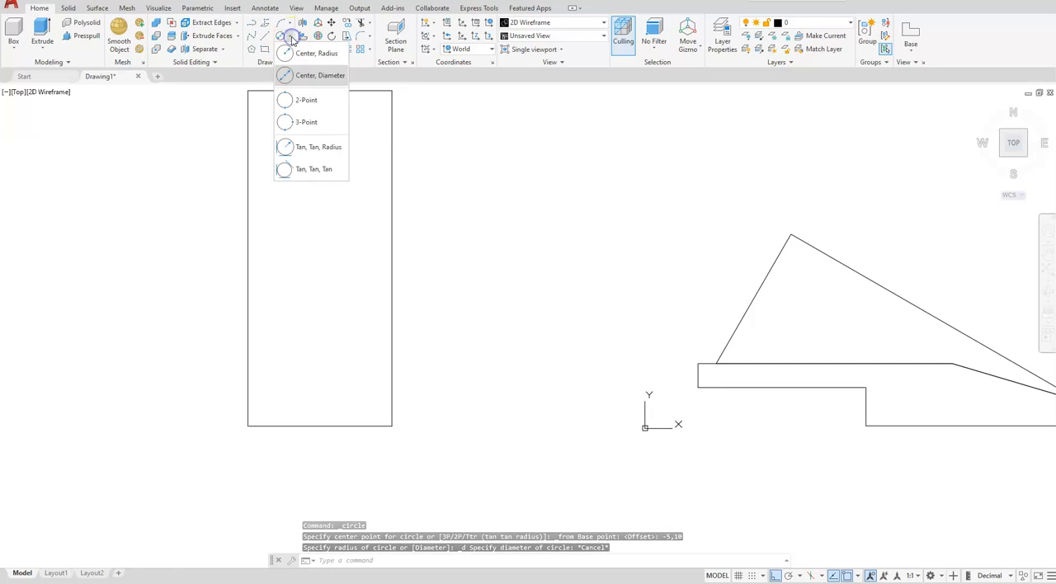
pyautogui.click(295, 77)
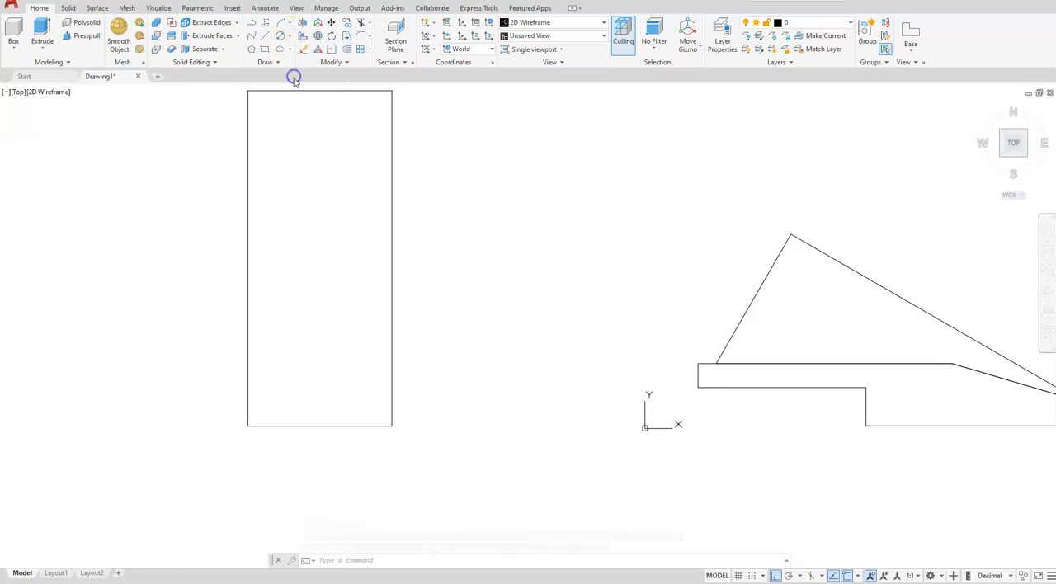
pyautogui.keyDown('shift'); pyautogui.rightClick(457, 391); pyautogui.keyUp('shift')
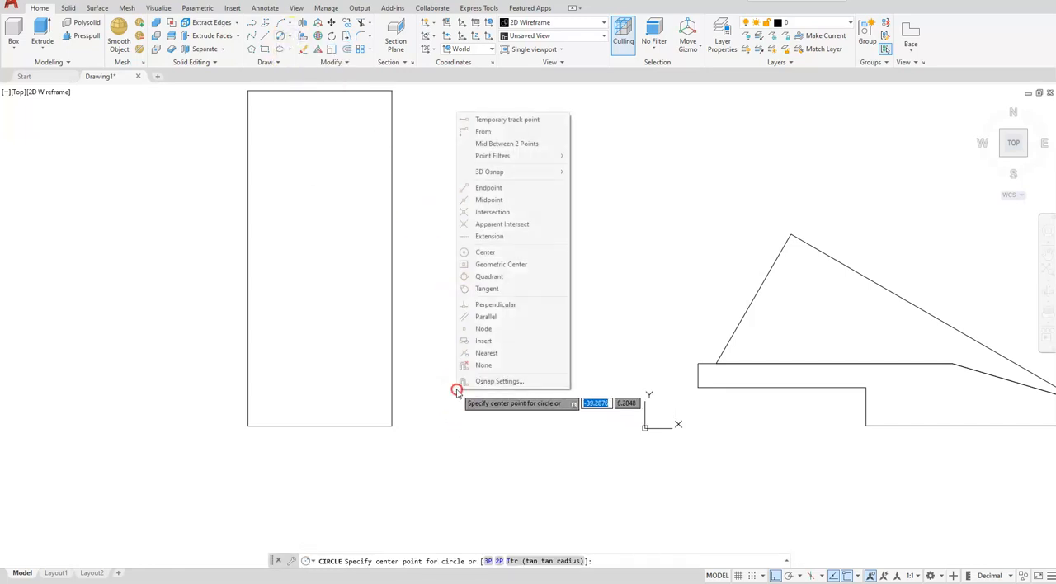
pyautogui.click(486, 132)
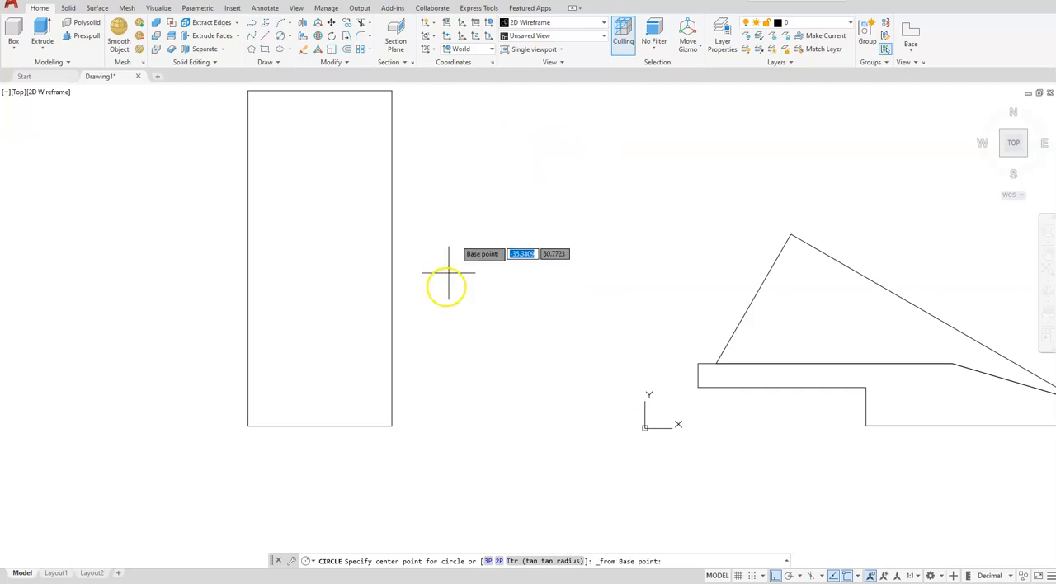
pyautogui.click(392, 426)
pyautogui.write('@-5')
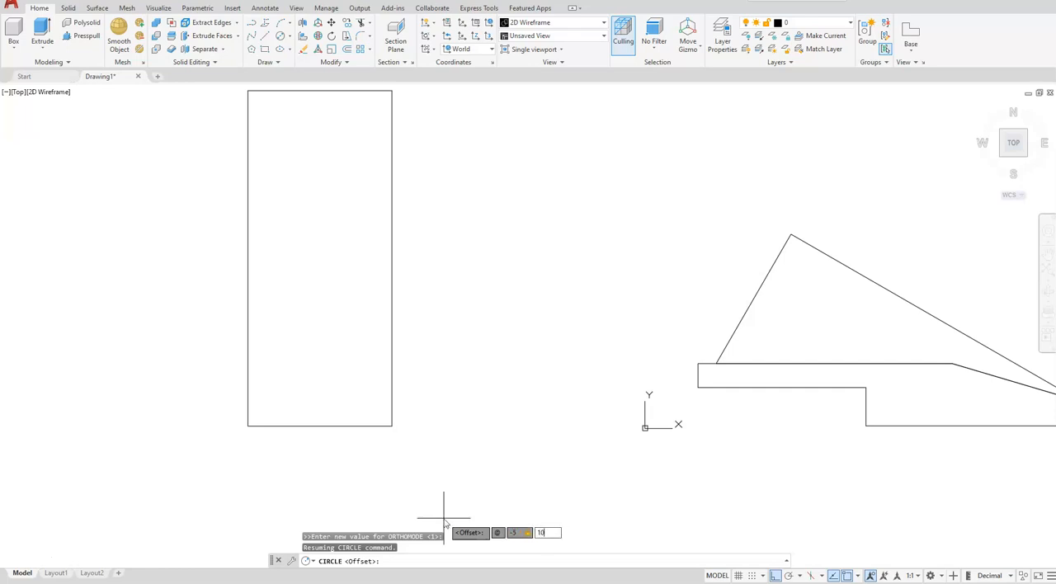
pyautogui.press('Return')
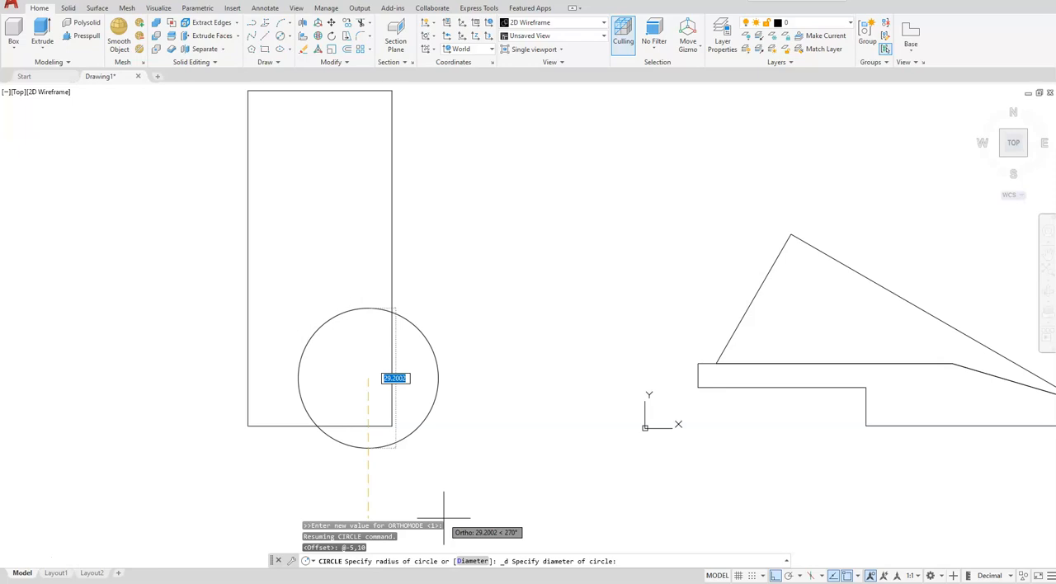
pyautogui.write('2.5')
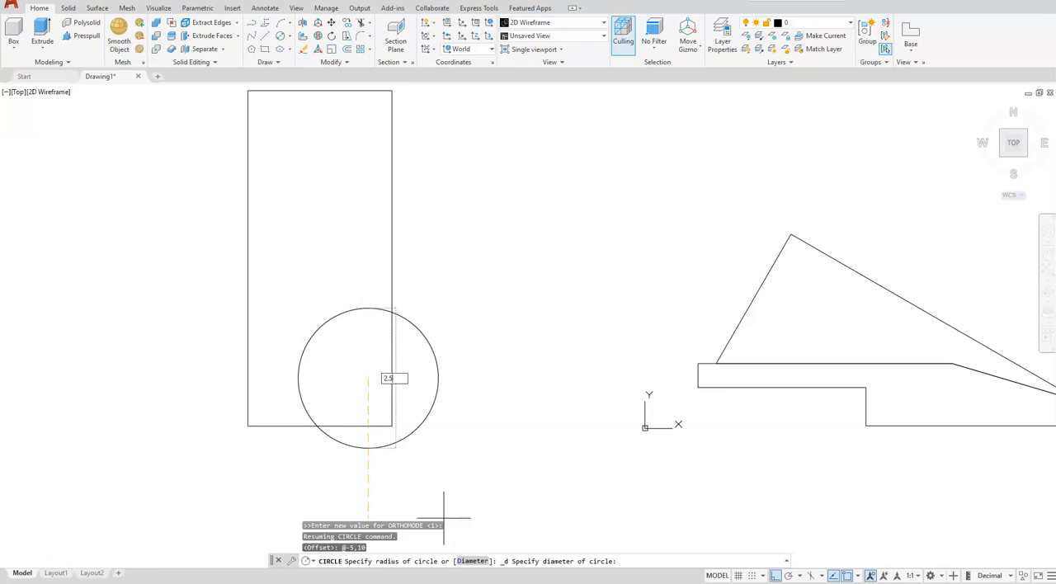
pyautogui.press('Return')
# - Copy the small circle 20 units straight up inside the rectangle
pyautogui.scroll(4, 330, 427)
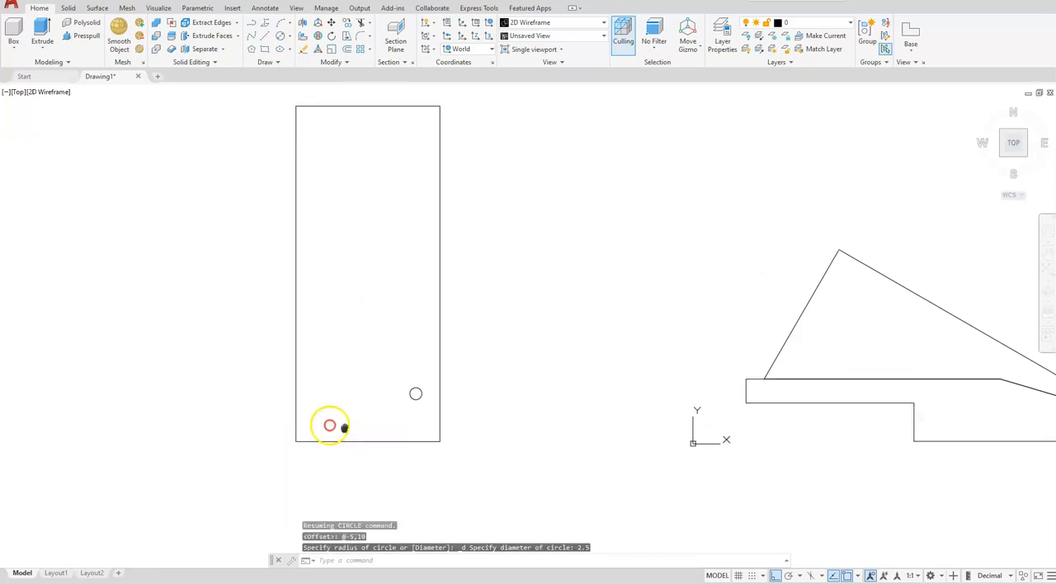
pyautogui.scroll(-2, 389, 427)
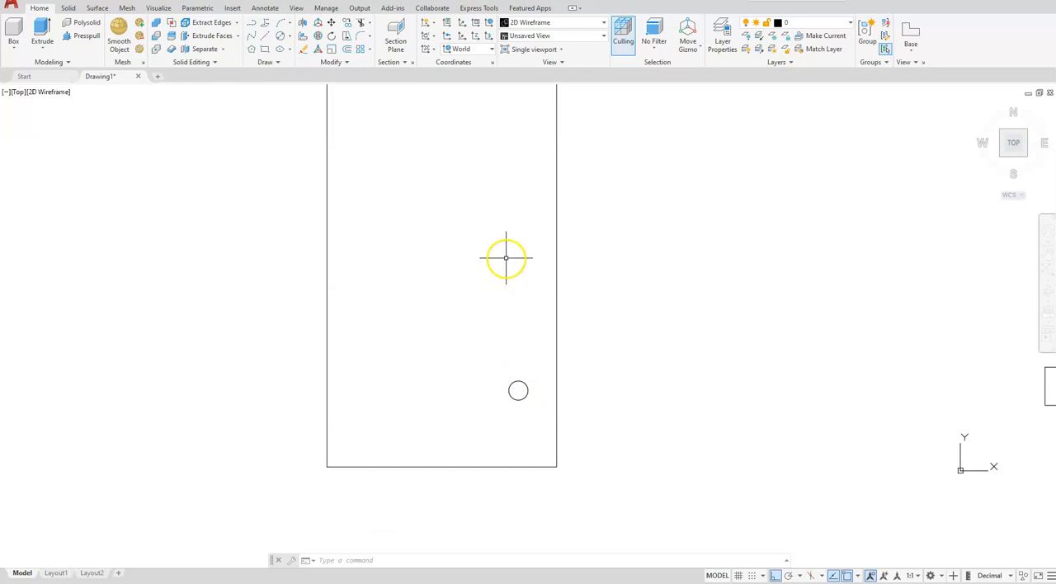
pyautogui.click(346, 23)
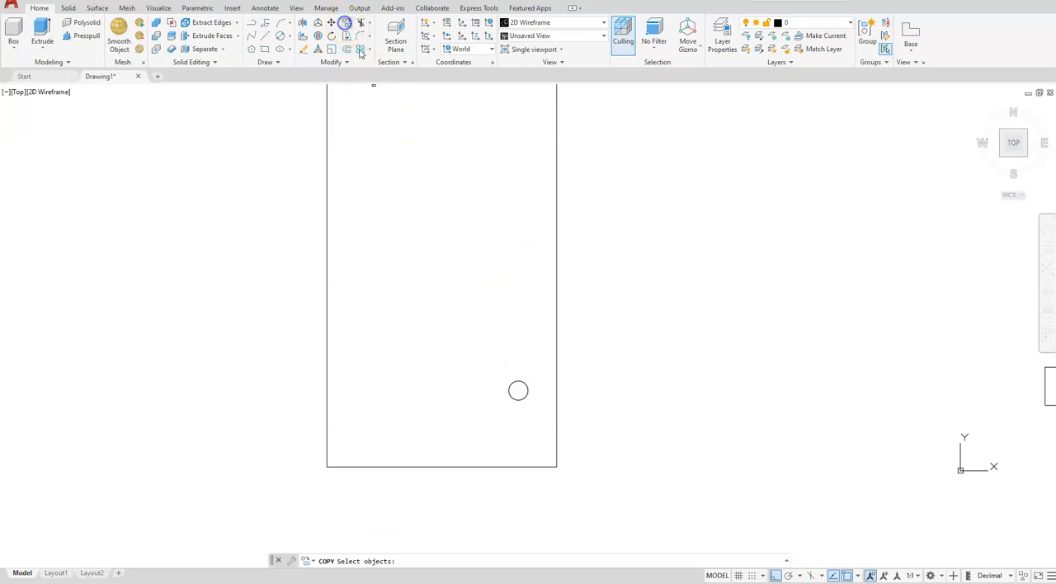
pyautogui.click(508, 387)
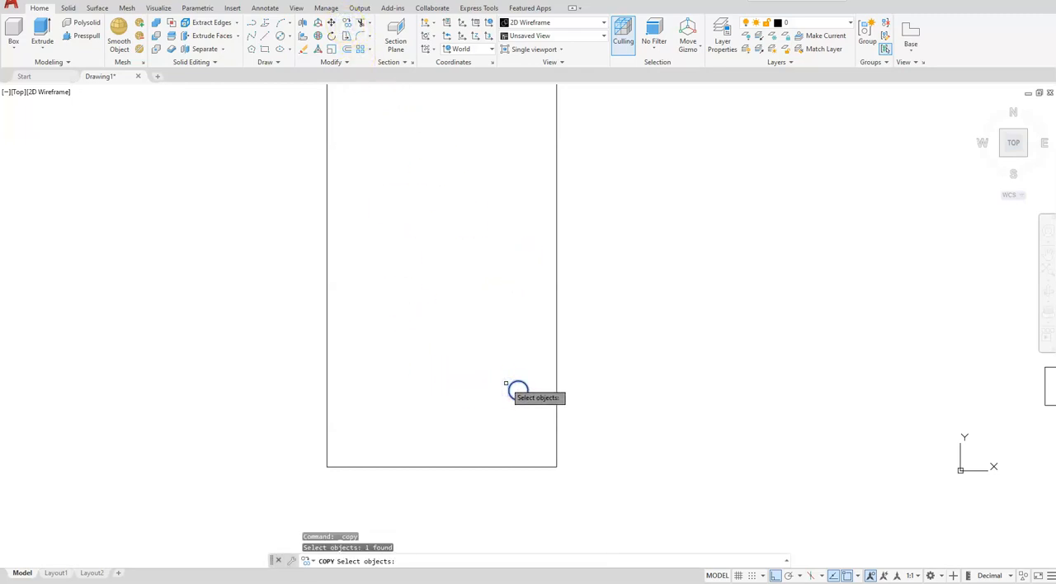
pyautogui.press('Return')
pyautogui.click(450, 401)
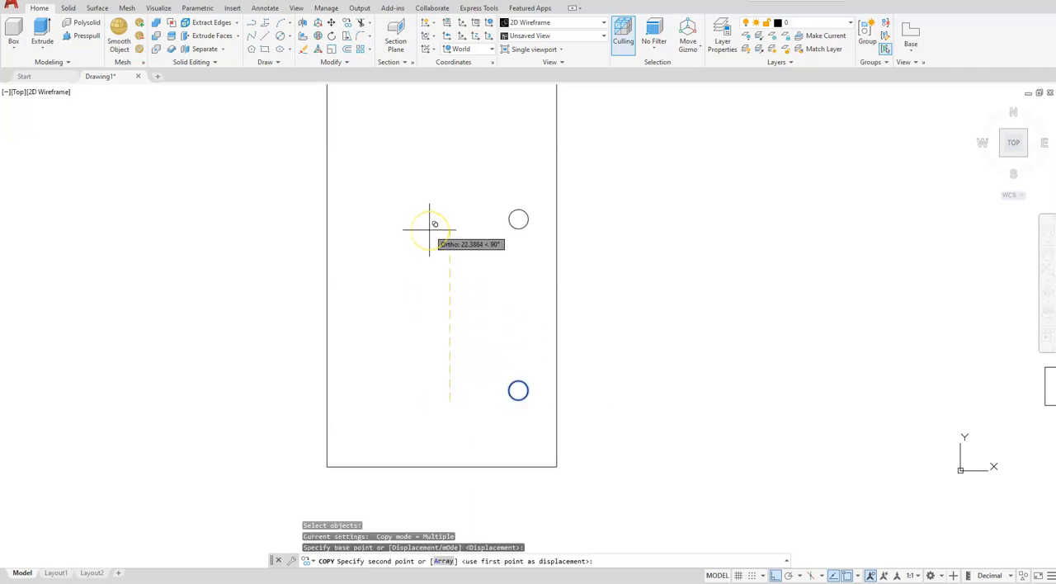
pyautogui.write('20')
pyautogui.press('Return')
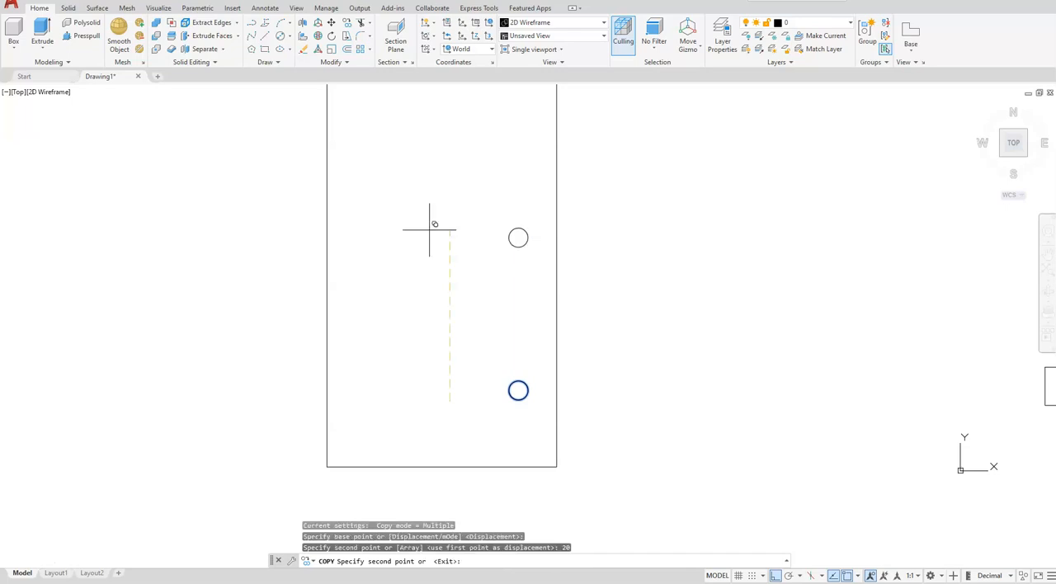
pyautogui.press('Escape')
pyautogui.press('Escape')
pyautogui.press('Escape')
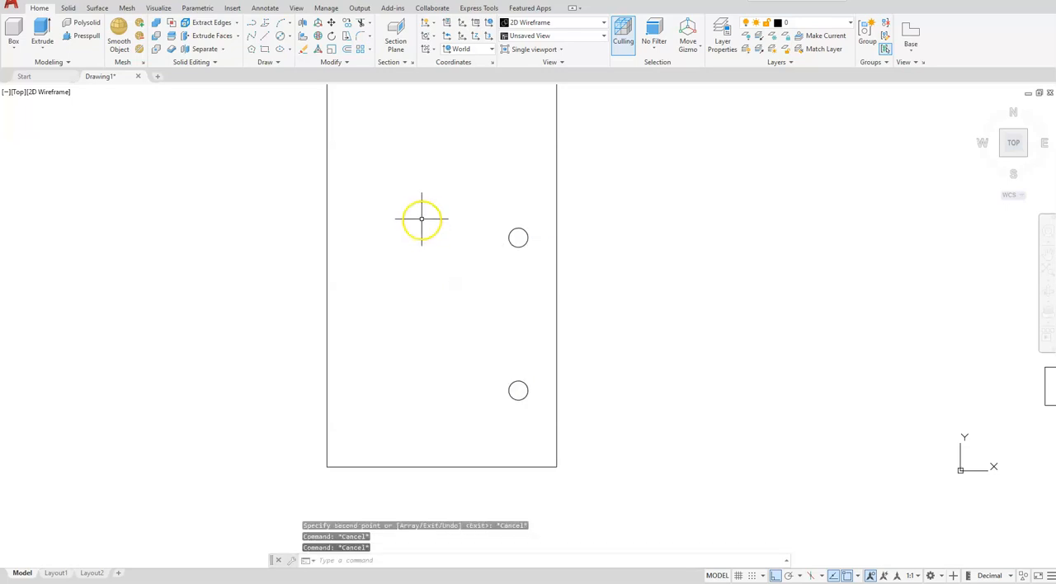
# - Mirror both small circles about the rectangle's vertical centreline through its edge midpoints, keeping the originals
pyautogui.scroll(-2, 421, 219)
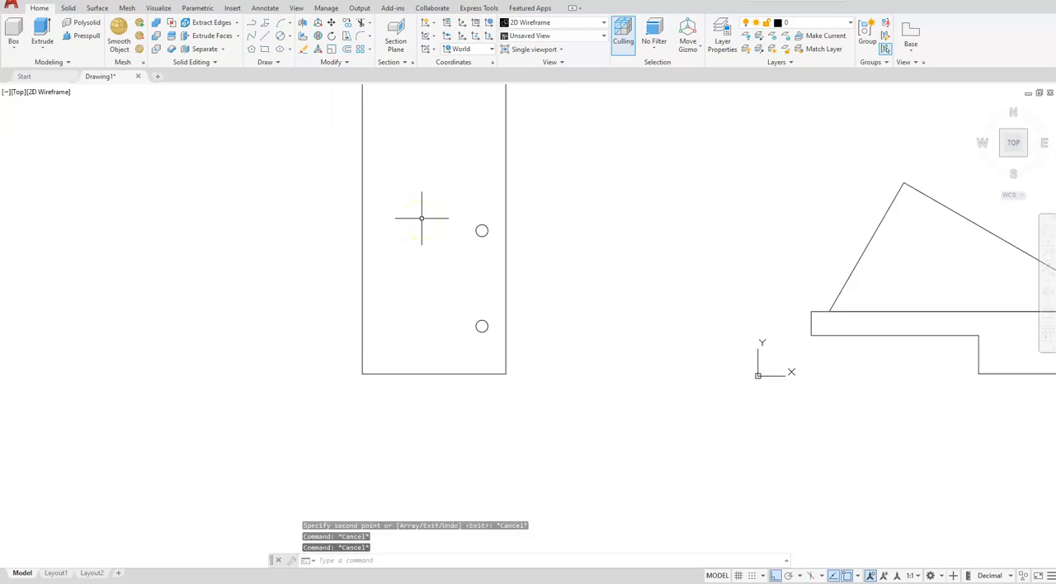
pyautogui.scroll(-2, 430, 316)
pyautogui.moveTo(425, 312); pyautogui.dragTo(438, 344, button='middle')
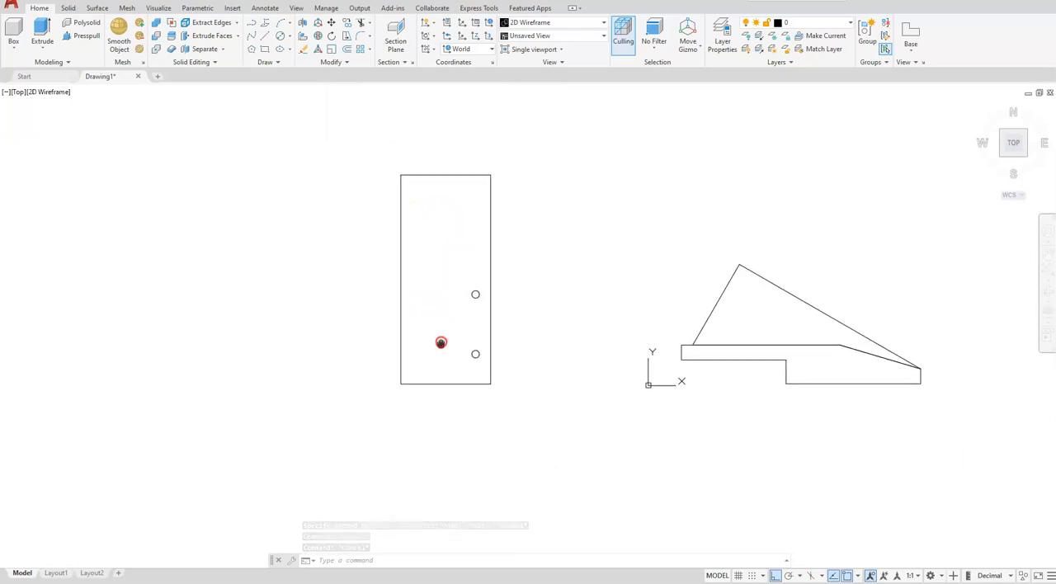
pyautogui.click(337, 64)
pyautogui.click(361, 77)
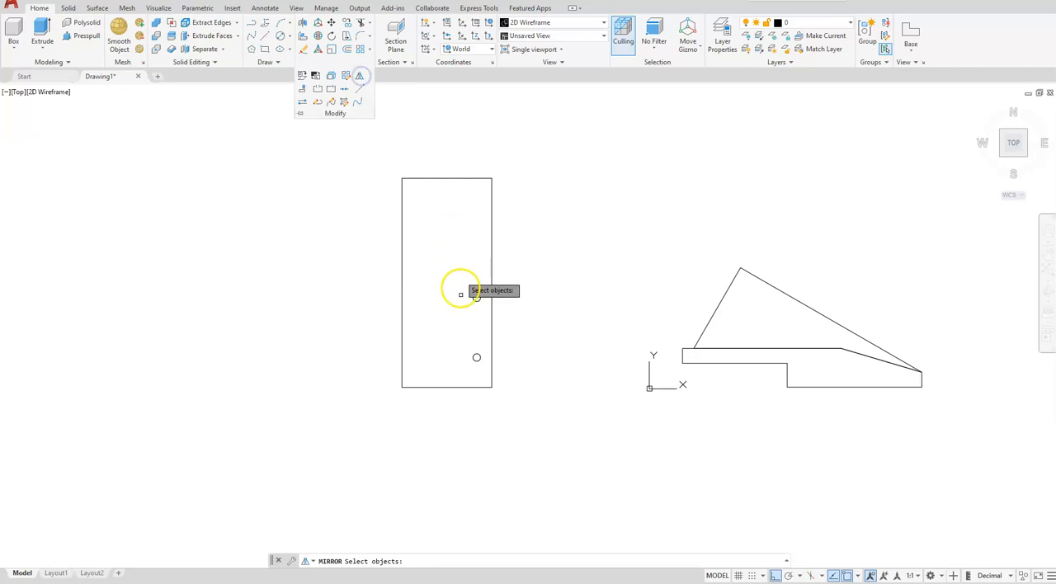
pyautogui.click(476, 298)
pyautogui.click(476, 352)
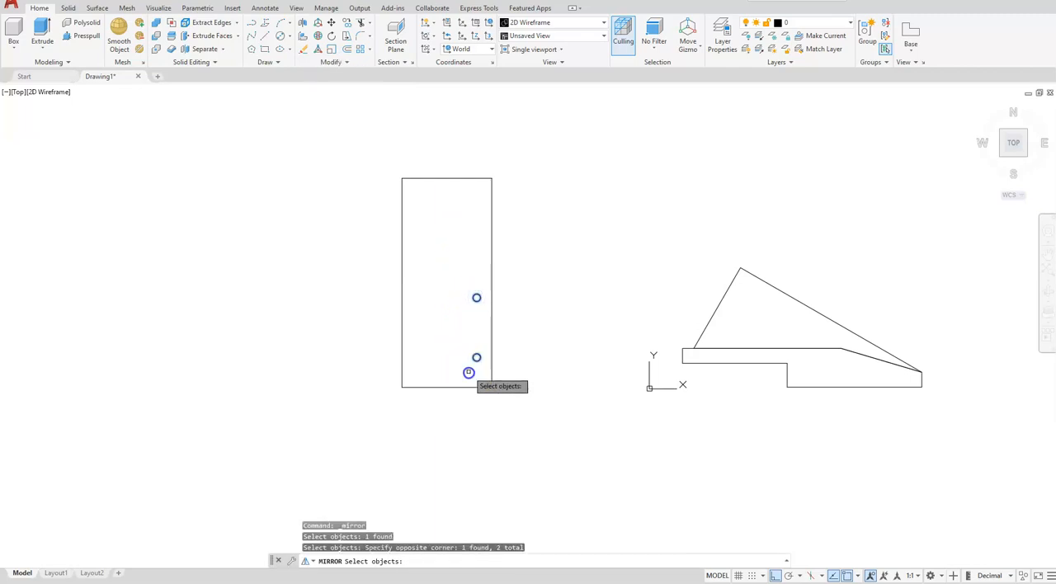
pyautogui.click(466, 371)
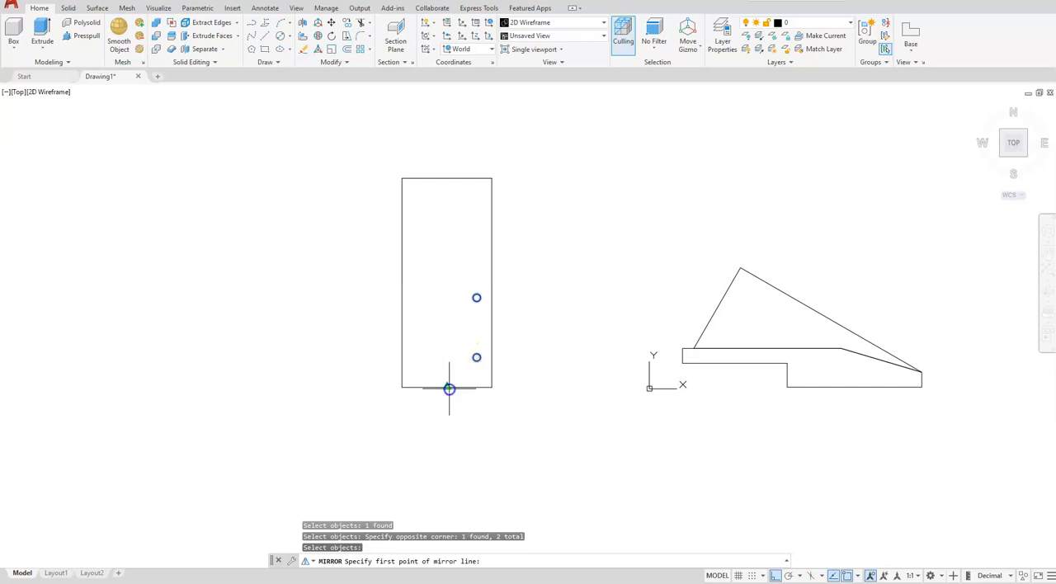
pyautogui.click(447, 386)
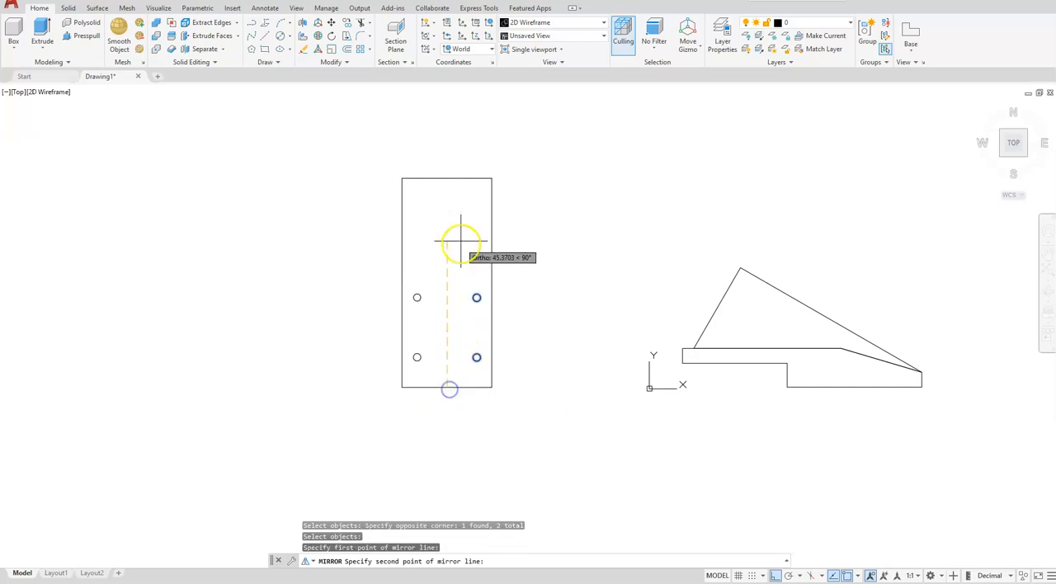
pyautogui.click(448, 178)
pyautogui.press('Return')
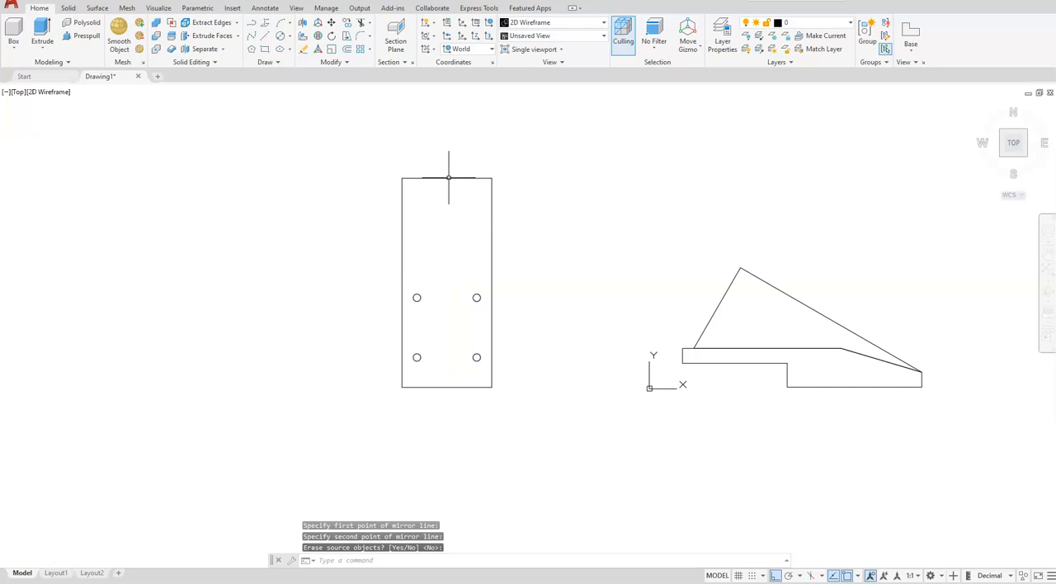
# - Draw a 24 diameter circle inside the rectangle, centred 55 units straight above the midpoint of its lower edge
pyautogui.click(339, 382)
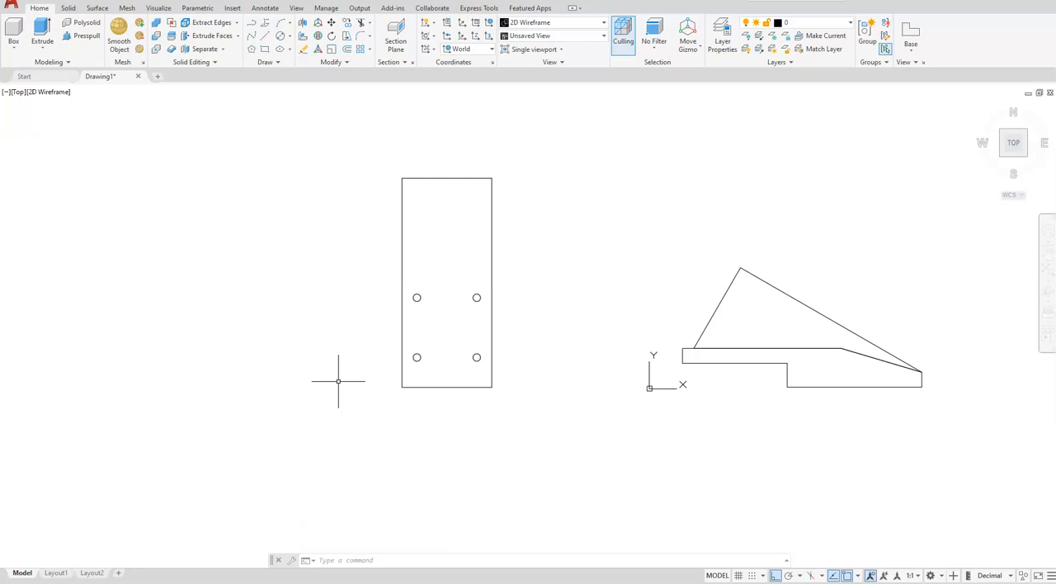
pyautogui.click(260, 75)
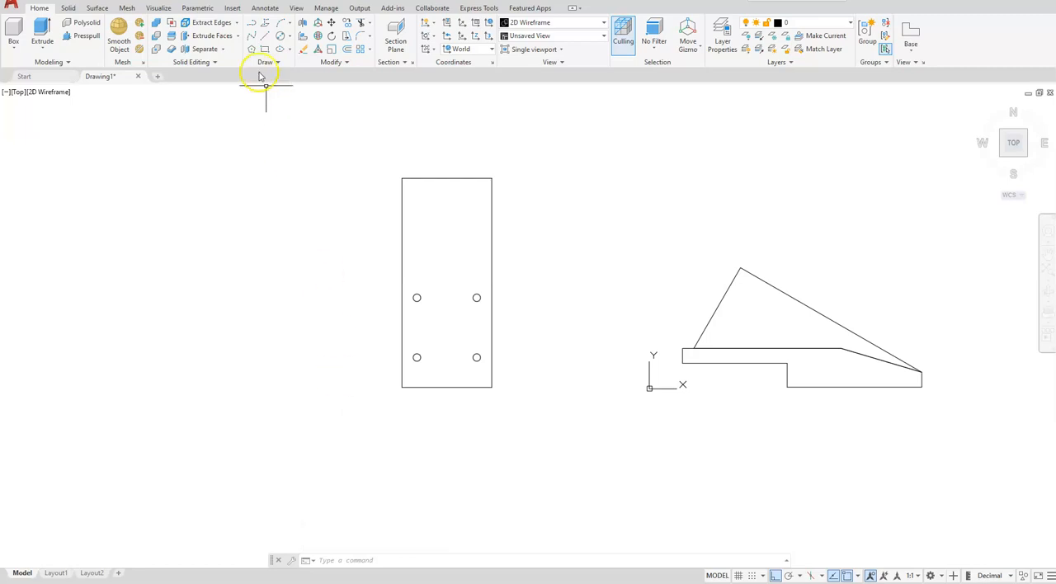
pyautogui.click(290, 39)
pyautogui.click(316, 74)
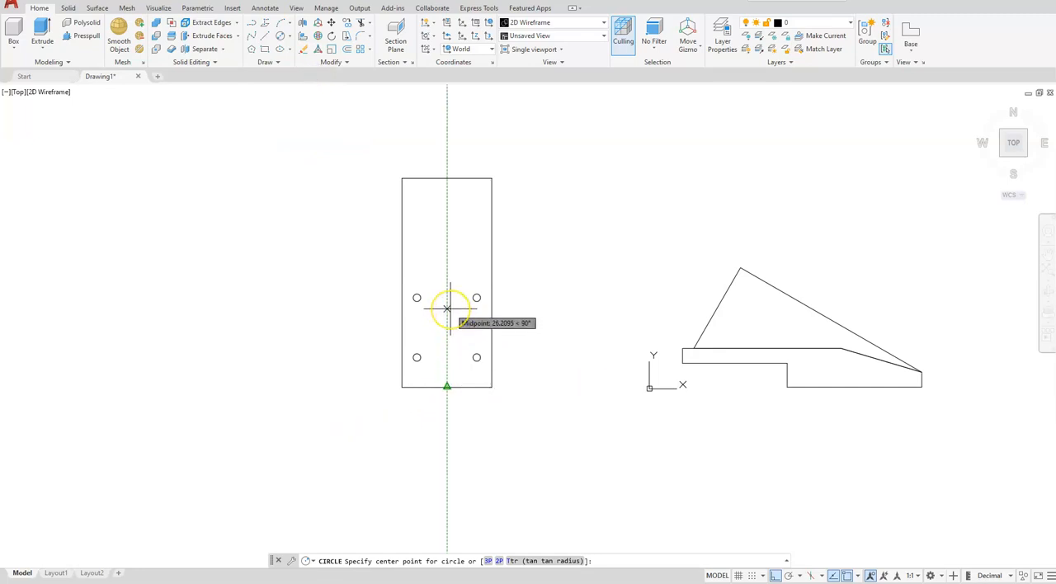
pyautogui.write('55')
pyautogui.press('Return')
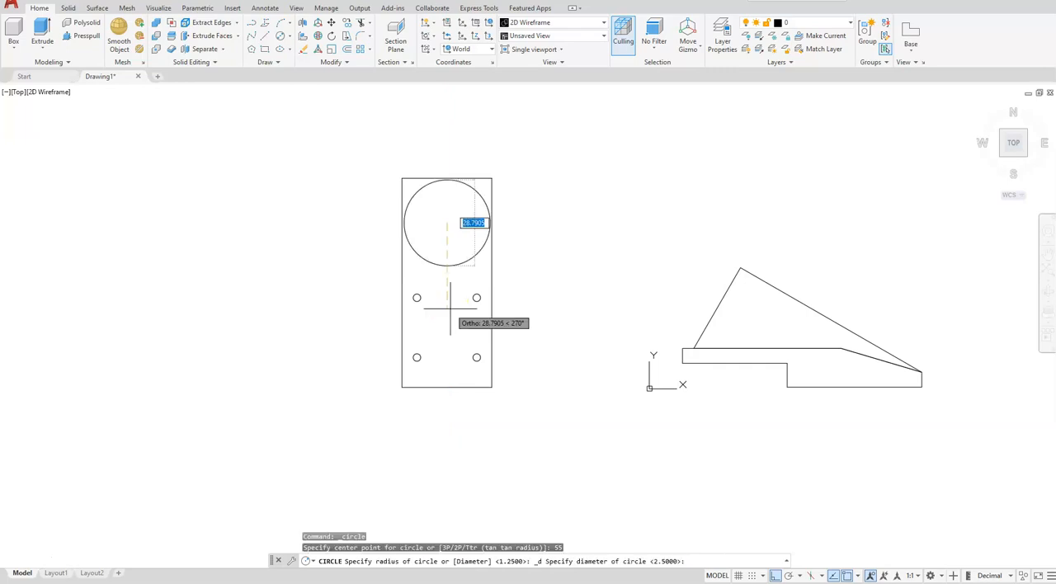
pyautogui.write('24')
pyautogui.press('Return')
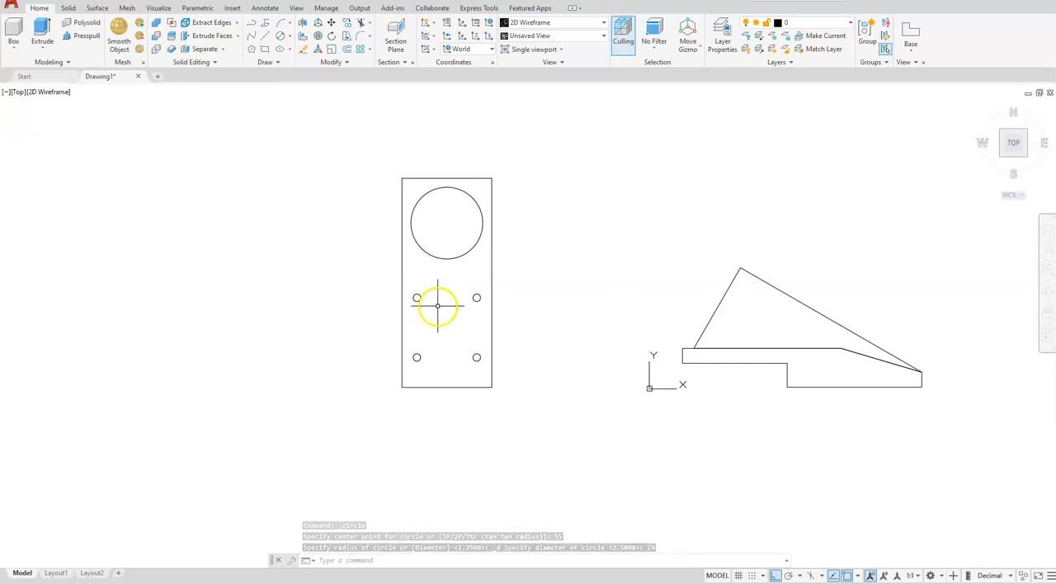
# - Move the upper triangular side profile straight up so it is clear of the stepped base profile
pyautogui.click(768, 288)
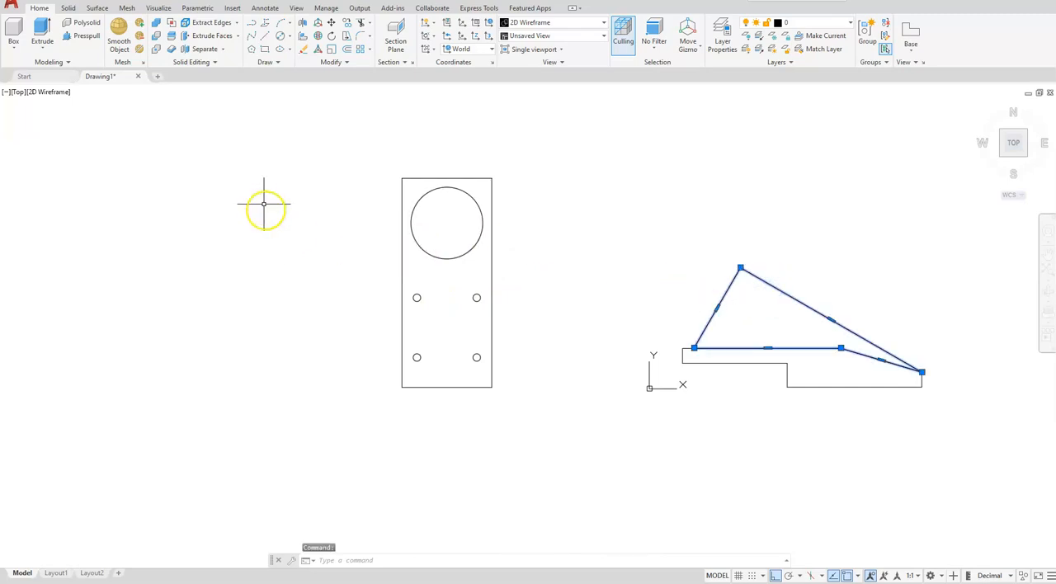
pyautogui.click(328, 25)
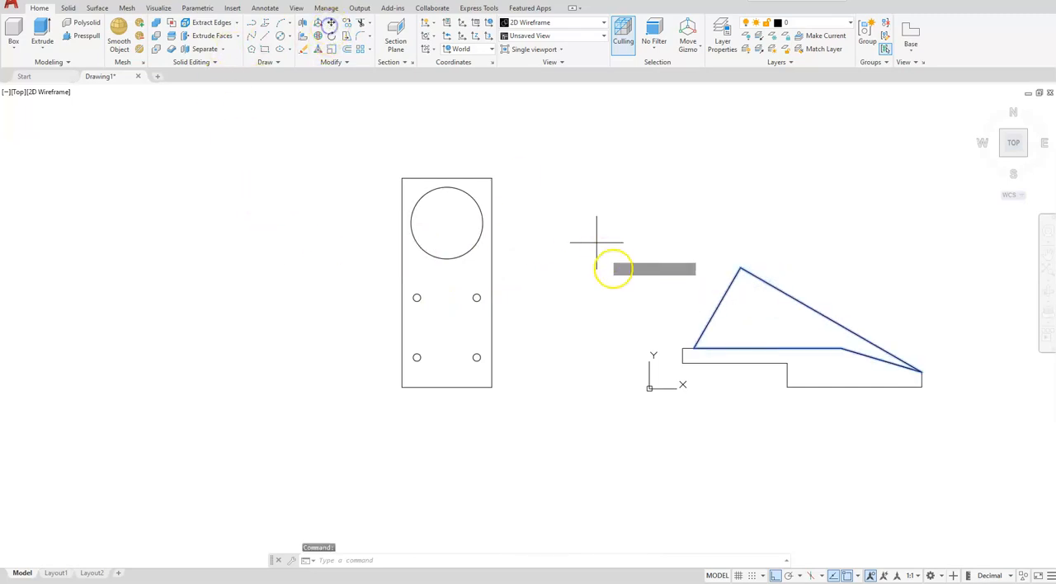
pyautogui.click(619, 287)
pyautogui.click(648, 227)
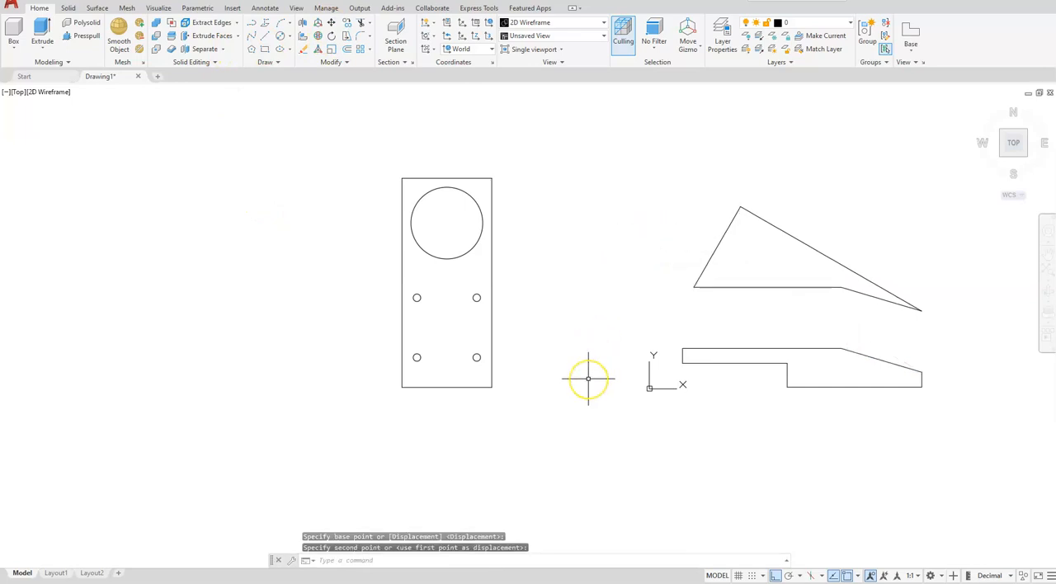
# - Show the drawing in the SW Isometric view with the Shades of Gray visual style
pyautogui.click(1004, 156)
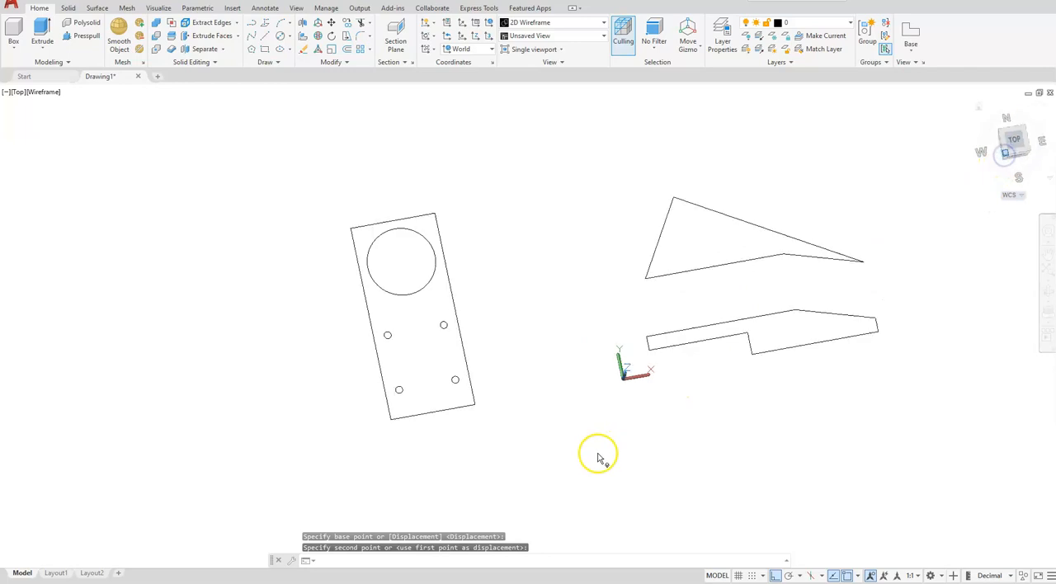
pyautogui.moveTo(676, 412); pyautogui.dragTo(671, 436, button='middle')
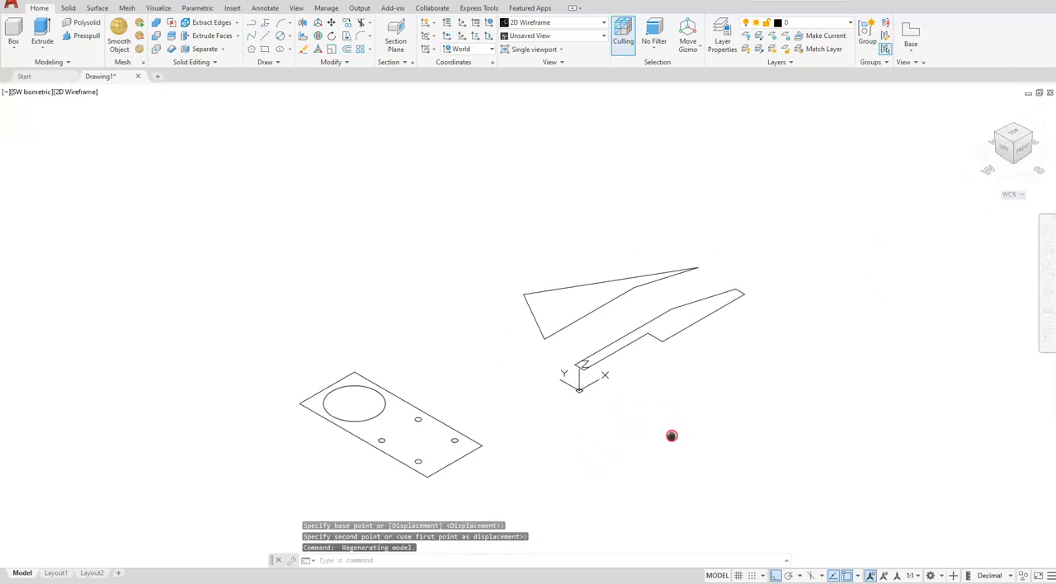
pyautogui.click(76, 92)
pyautogui.click(132, 193)
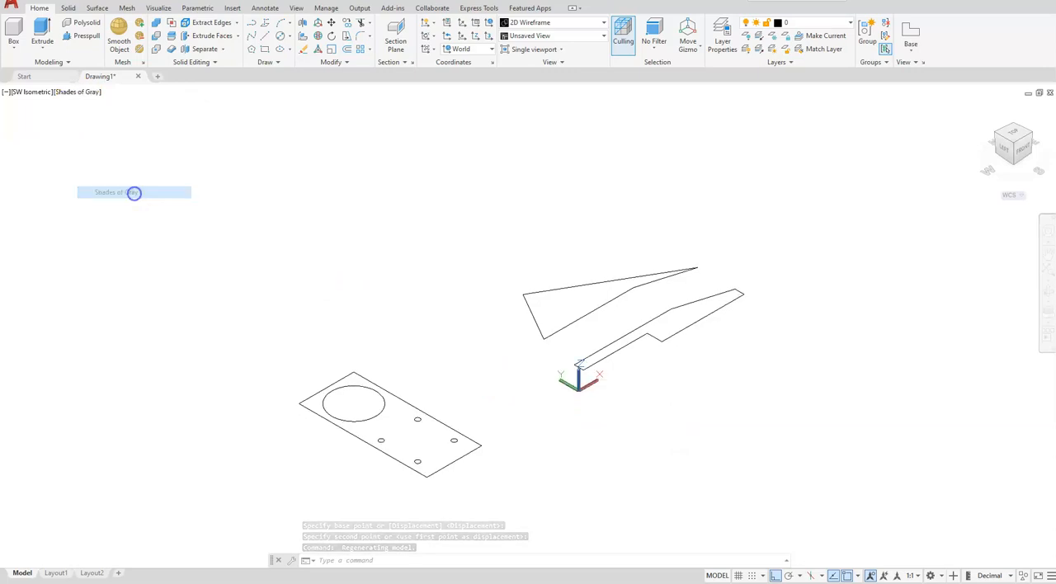
# - Extrude the stepped base profile 40 units downward into a solid
pyautogui.click(43, 25)
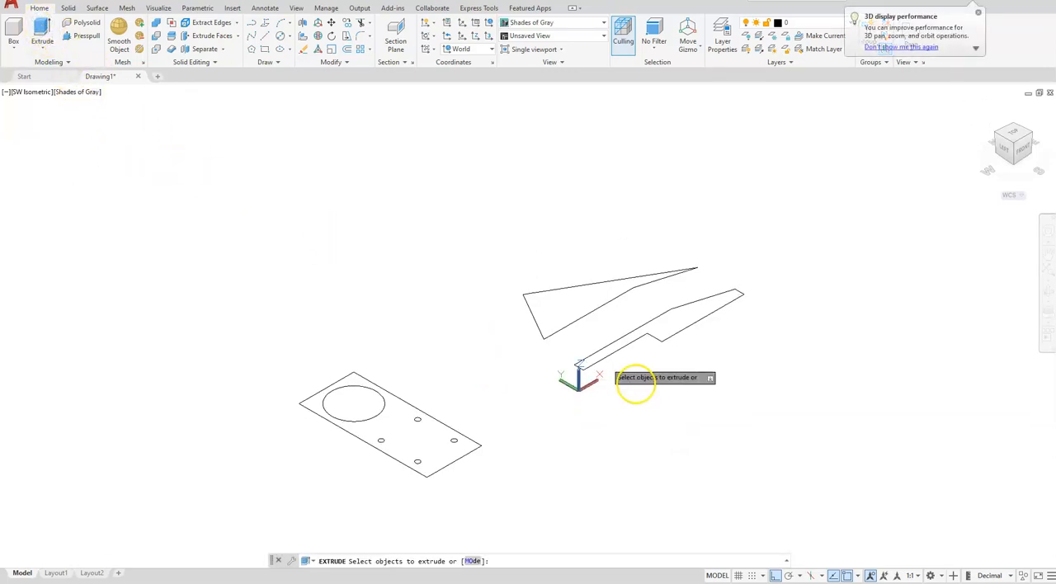
pyautogui.click(674, 332)
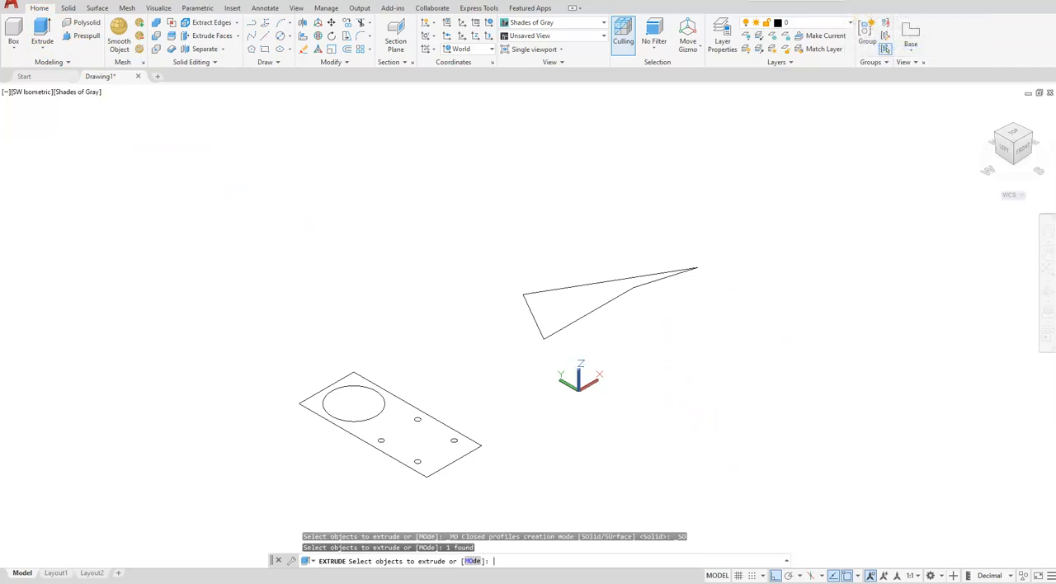
pyautogui.press('Return')
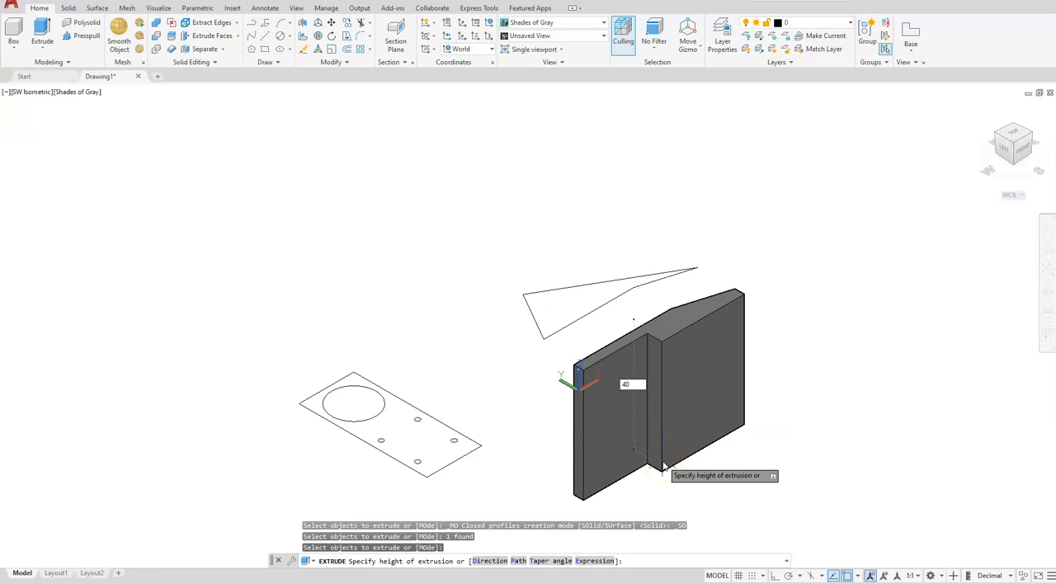
pyautogui.press('Return')
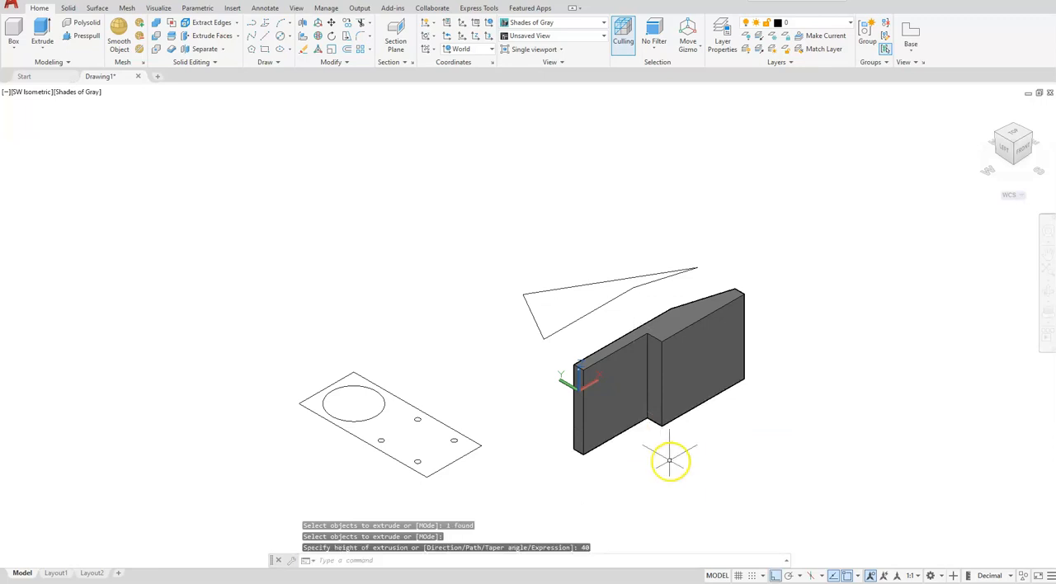
# - Extrude the triangular wedge profile 30 units upward into a solid
pyautogui.click(39, 27)
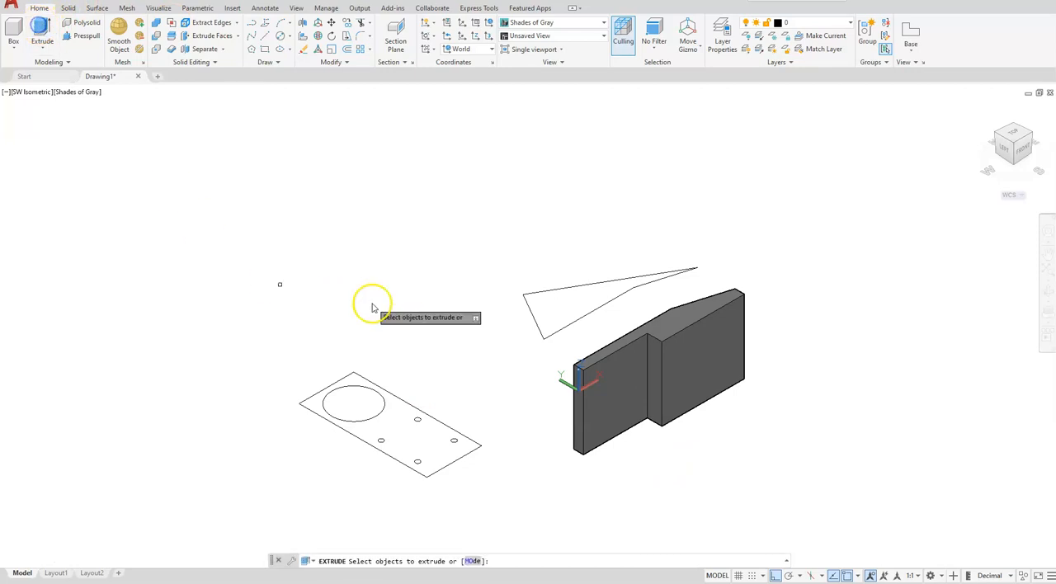
pyautogui.click(580, 317)
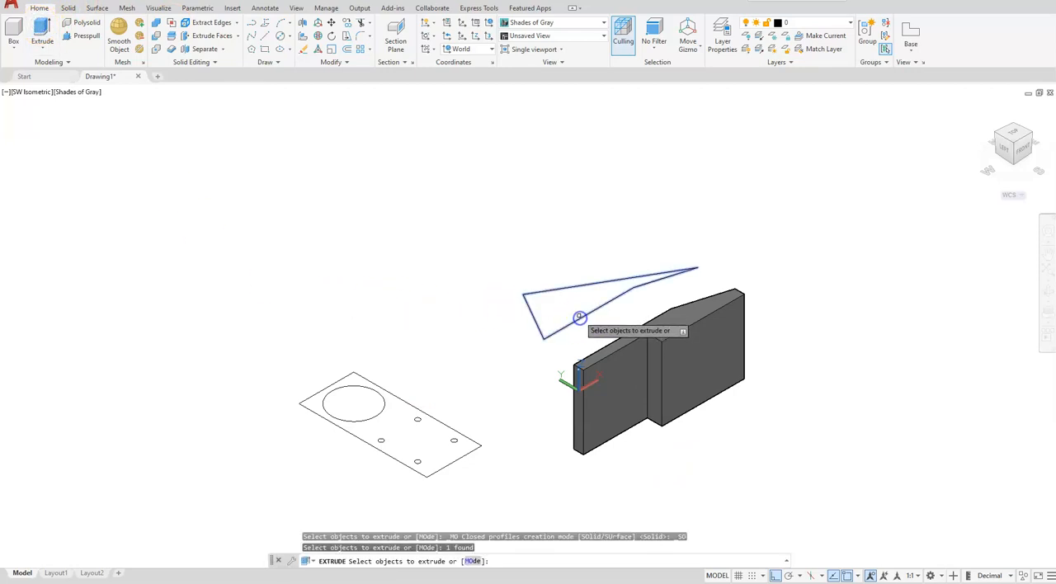
pyautogui.press('Return')
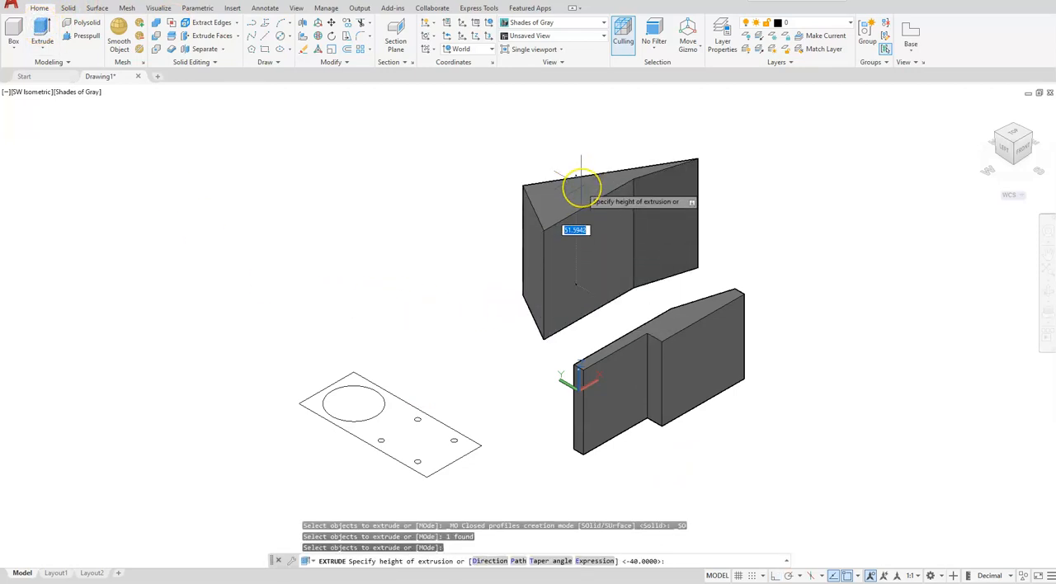
pyautogui.press('Return')
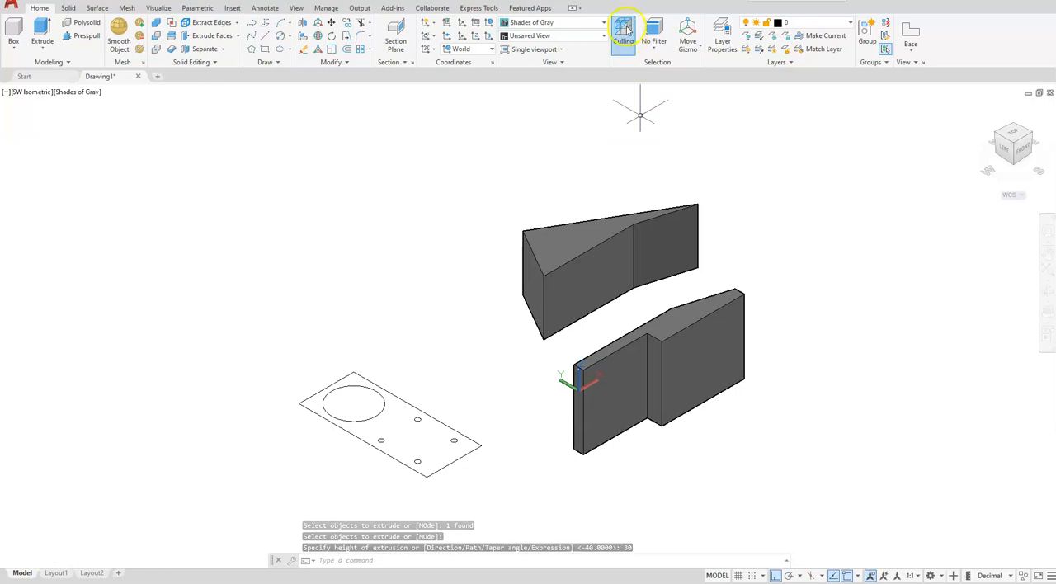
# - Rotate both extruded solids together 90 degrees about the X axis with the Rotate Gizmo so they lie flat
pyautogui.click(693, 45)
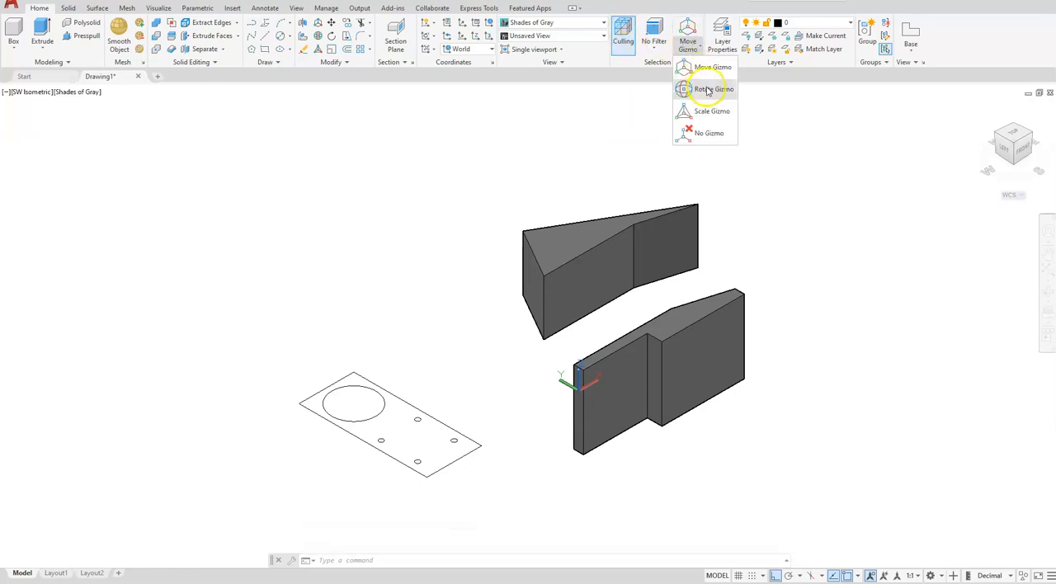
pyautogui.click(707, 89)
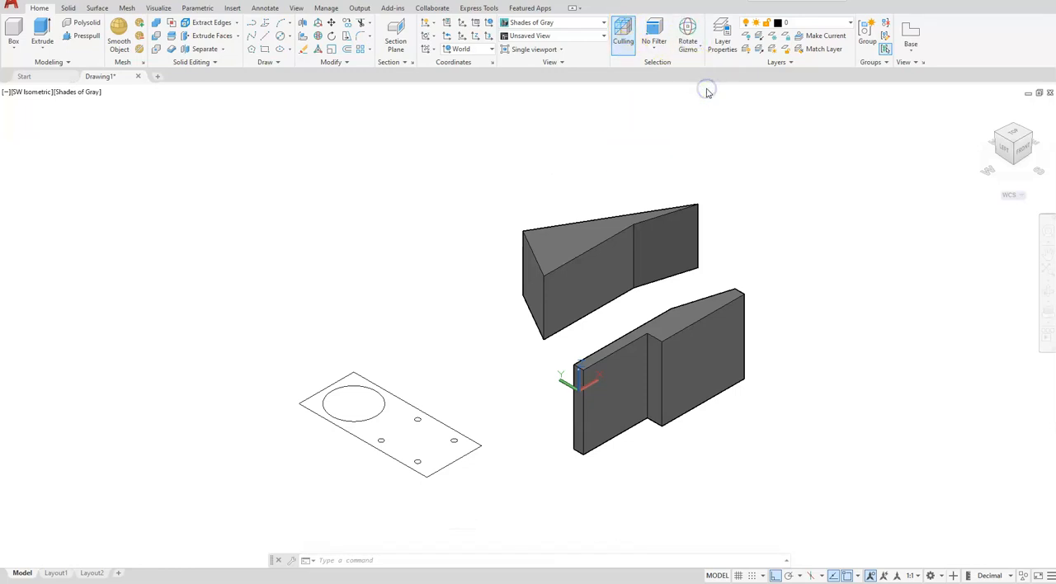
pyautogui.click(621, 251)
pyautogui.click(676, 377)
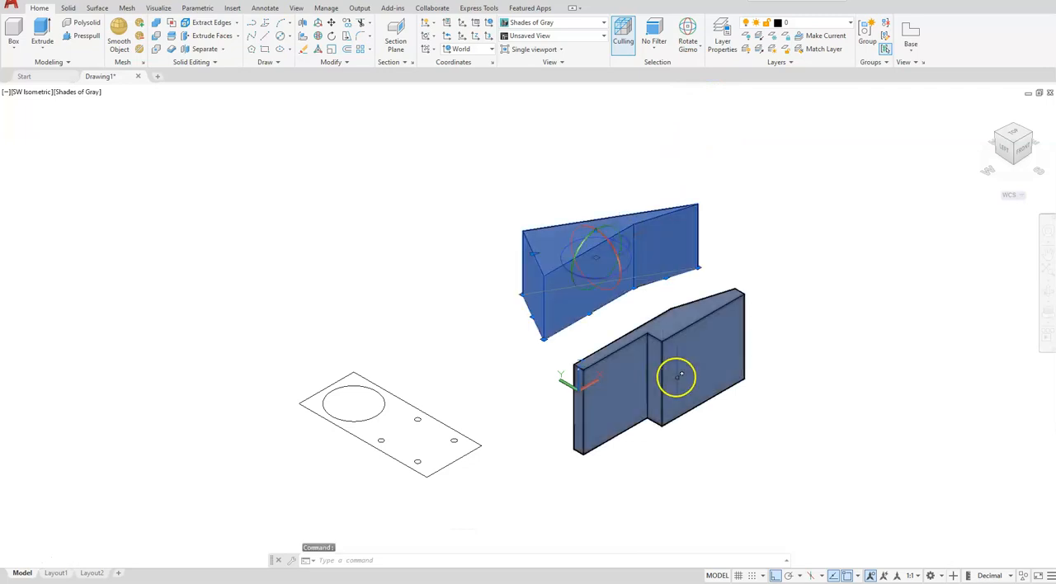
pyautogui.click(616, 278)
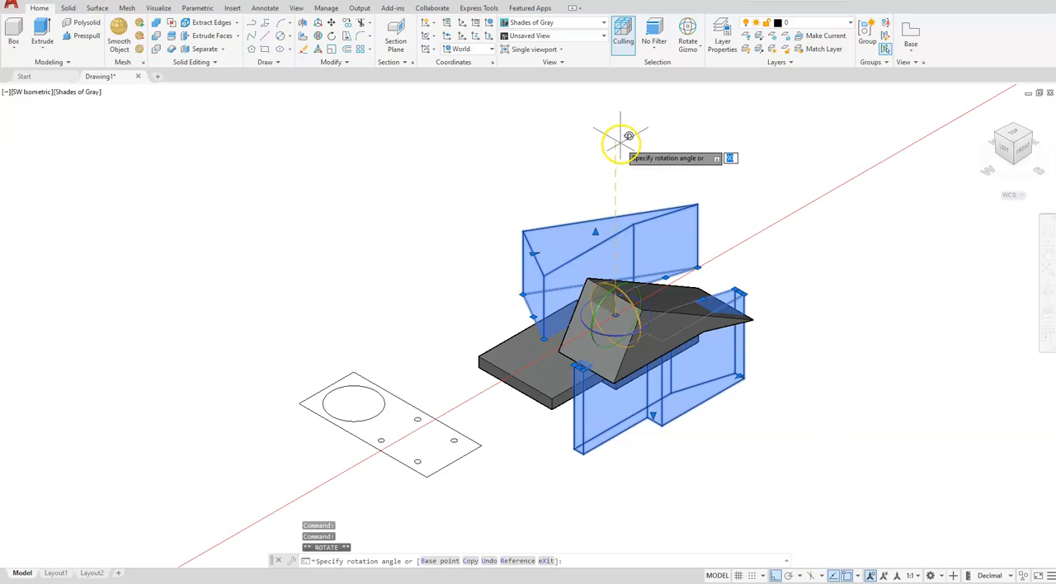
pyautogui.click(581, 171)
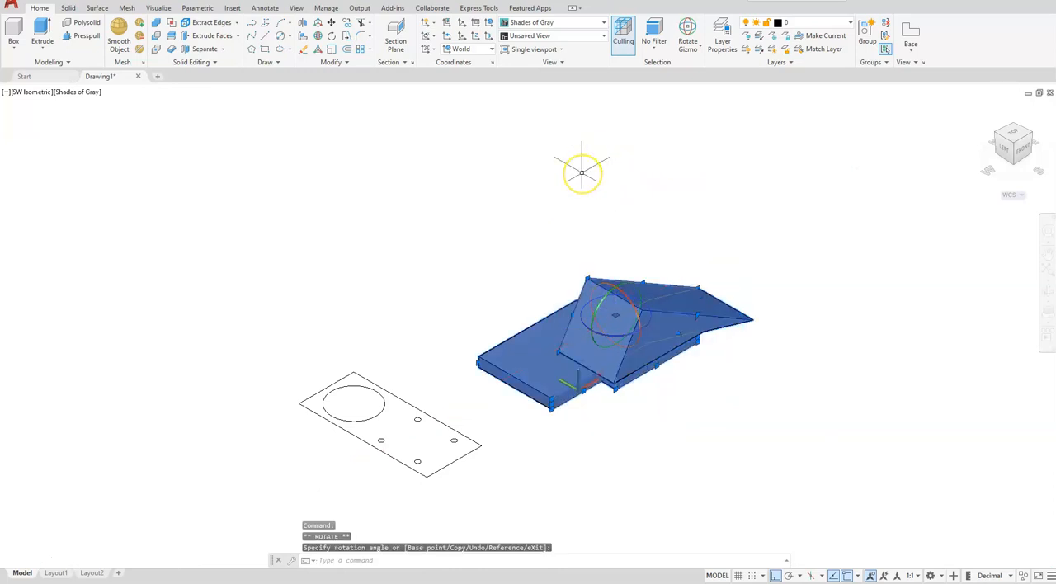
pyautogui.press('Escape')
pyautogui.press('Escape')
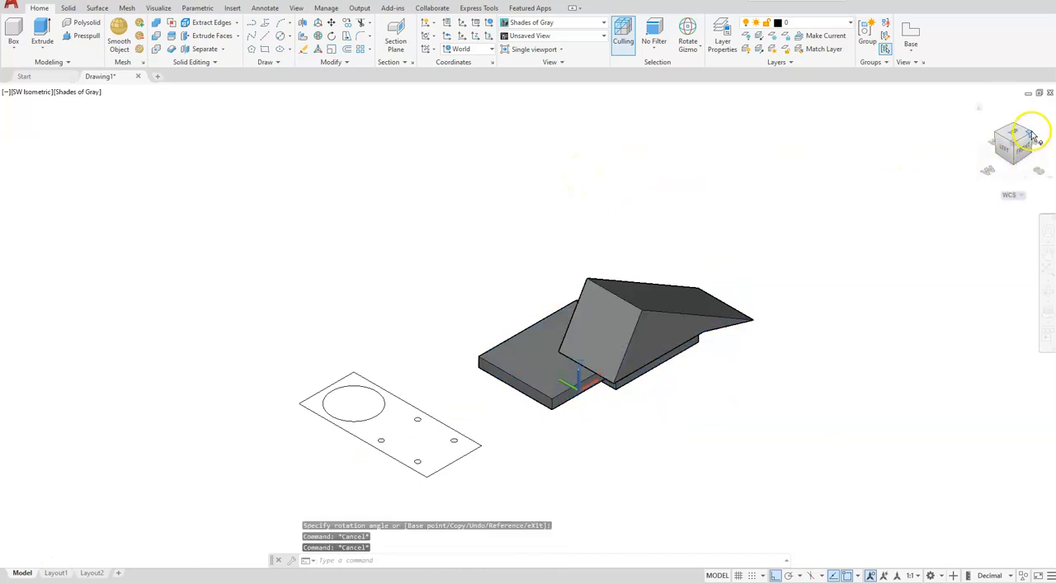
# - Move the wedge solid by its low-end edge midpoint onto the midpoint of the base's upper edge at its sloped end
pyautogui.click(1033, 136)
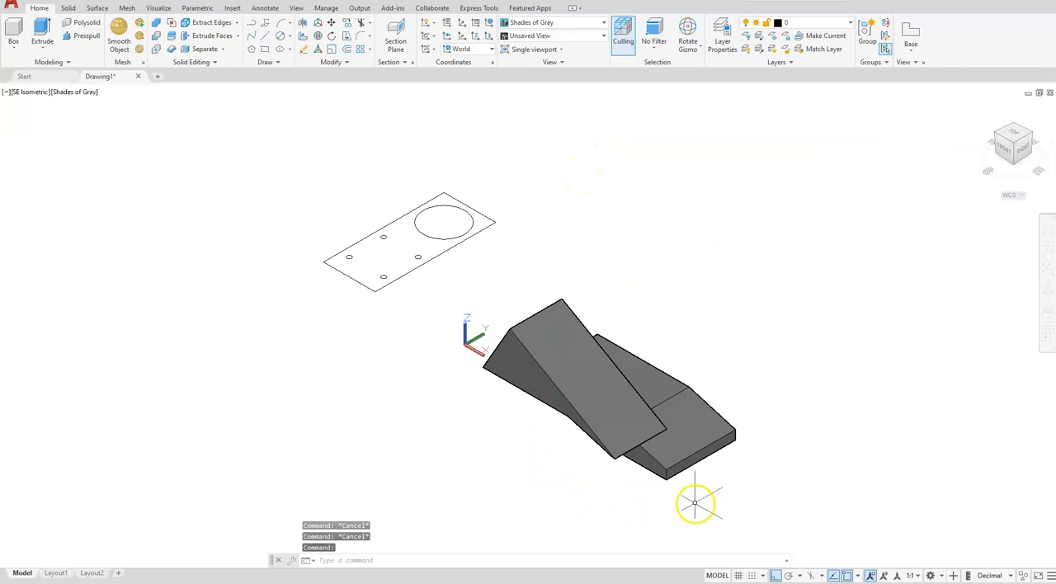
pyautogui.scroll(3, 696, 503)
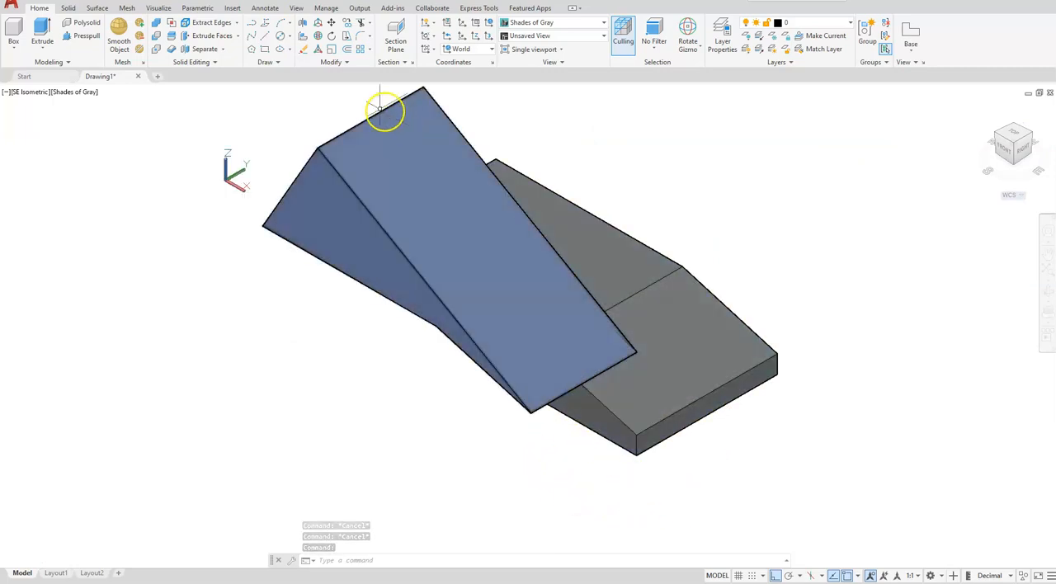
pyautogui.click(331, 23)
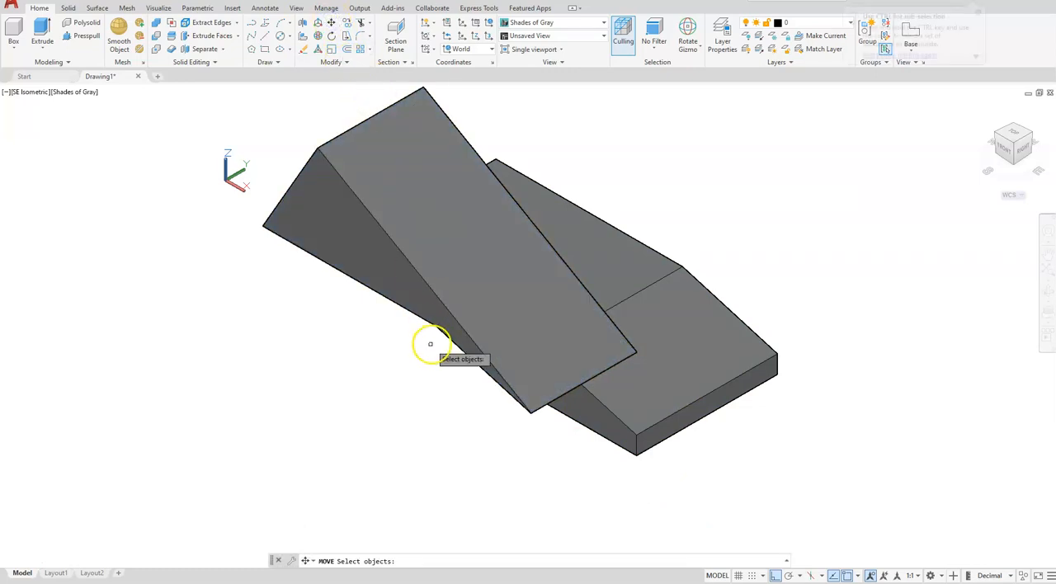
pyautogui.click(439, 300)
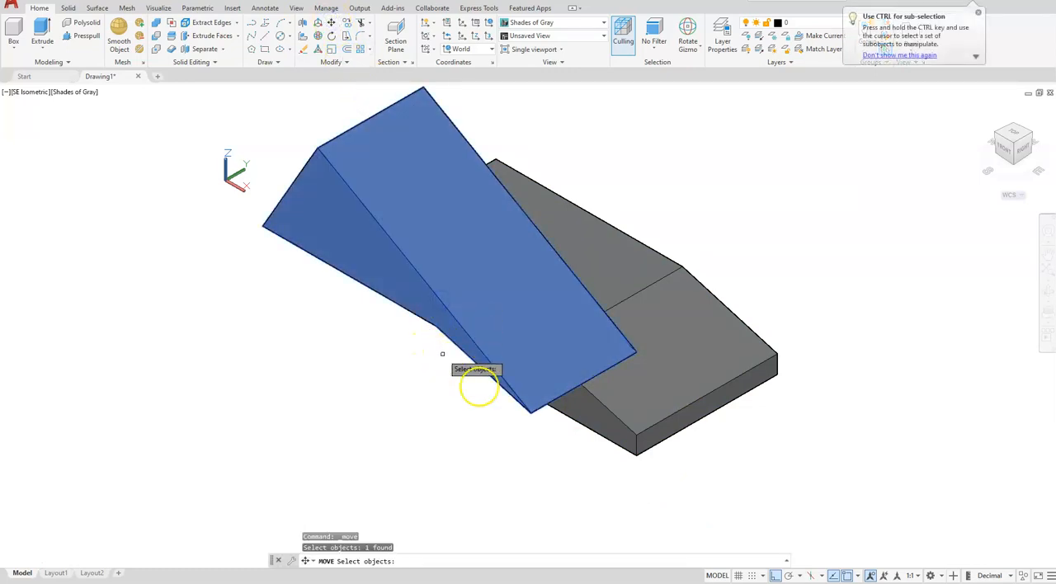
pyautogui.press('Return')
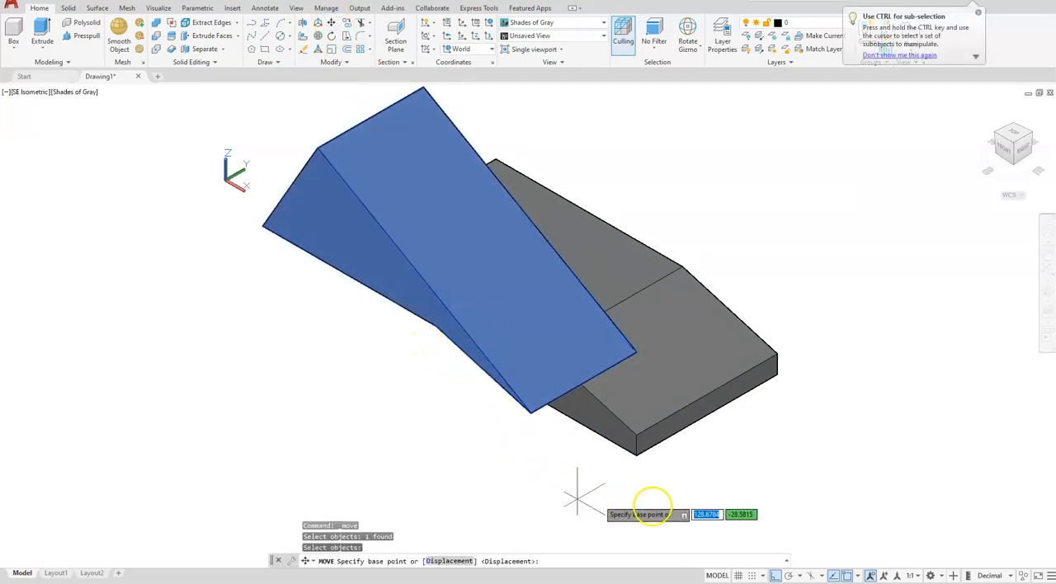
pyautogui.click(584, 384)
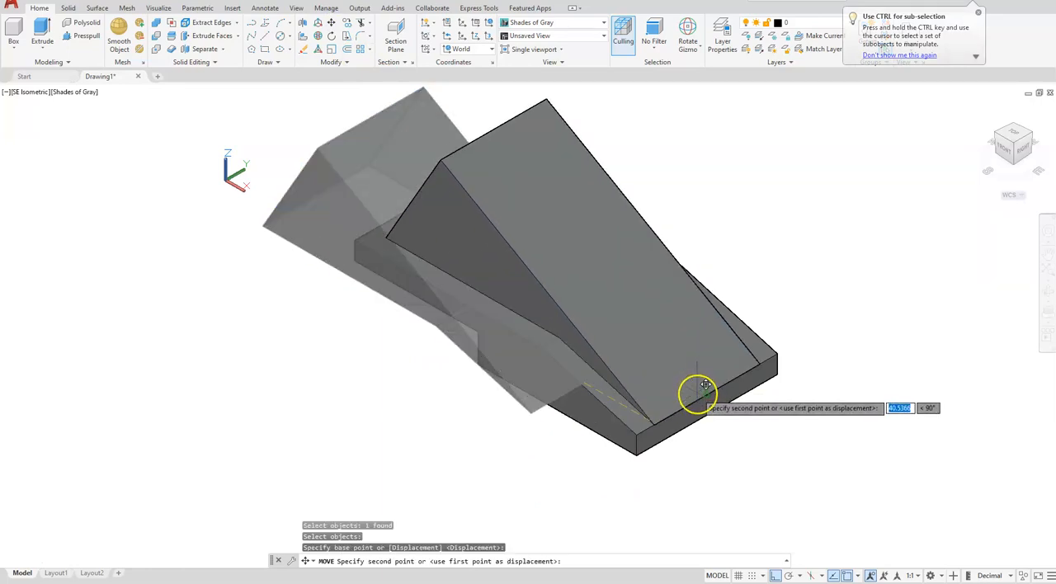
pyautogui.click(706, 385)
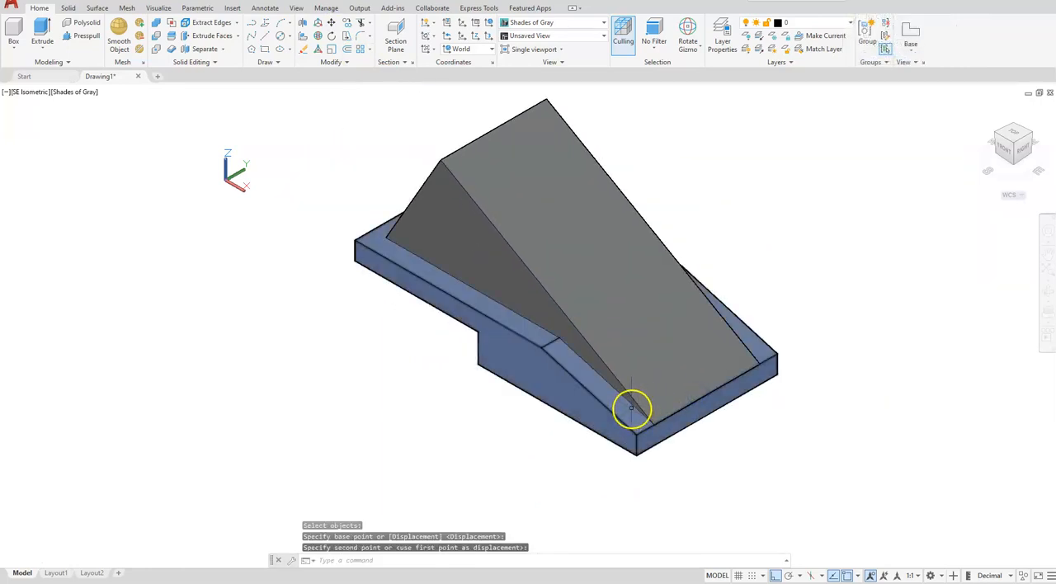
# - Fillet the two upright edges at the wedge's high end with a radius of 15
pyautogui.scroll(-2, 631, 408)
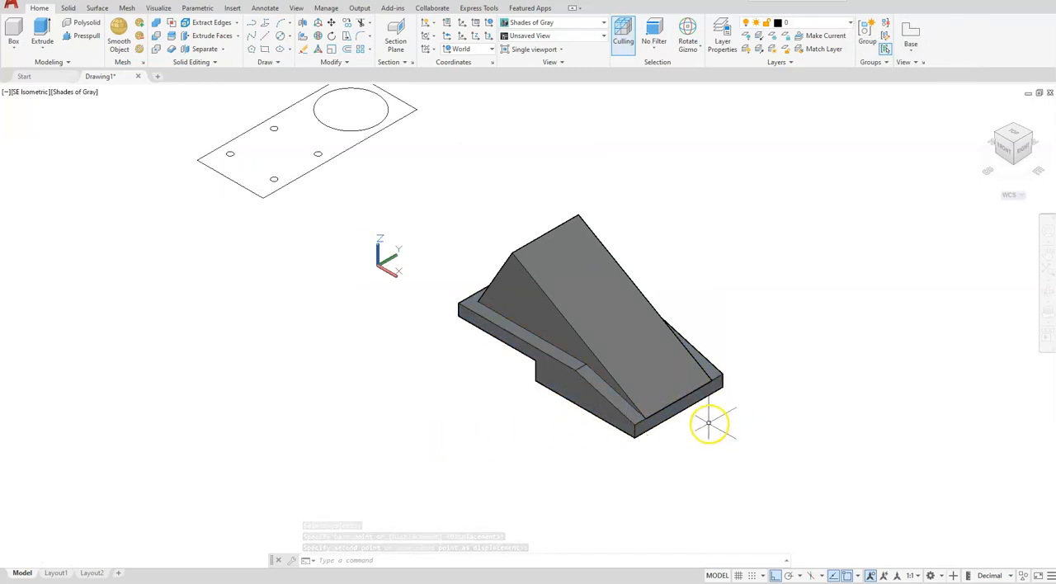
pyautogui.click(992, 147)
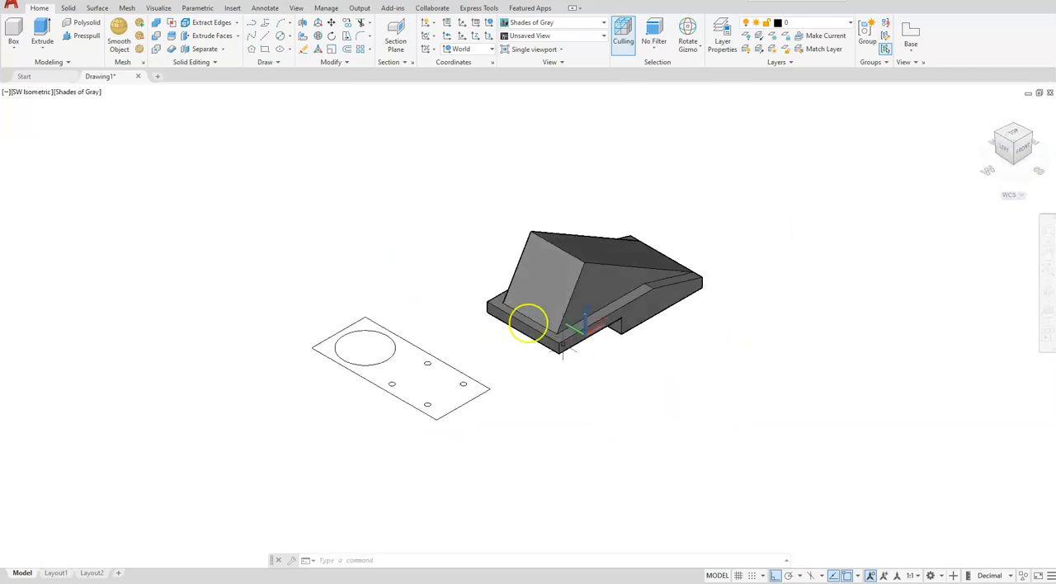
pyautogui.scroll(3, 452, 253)
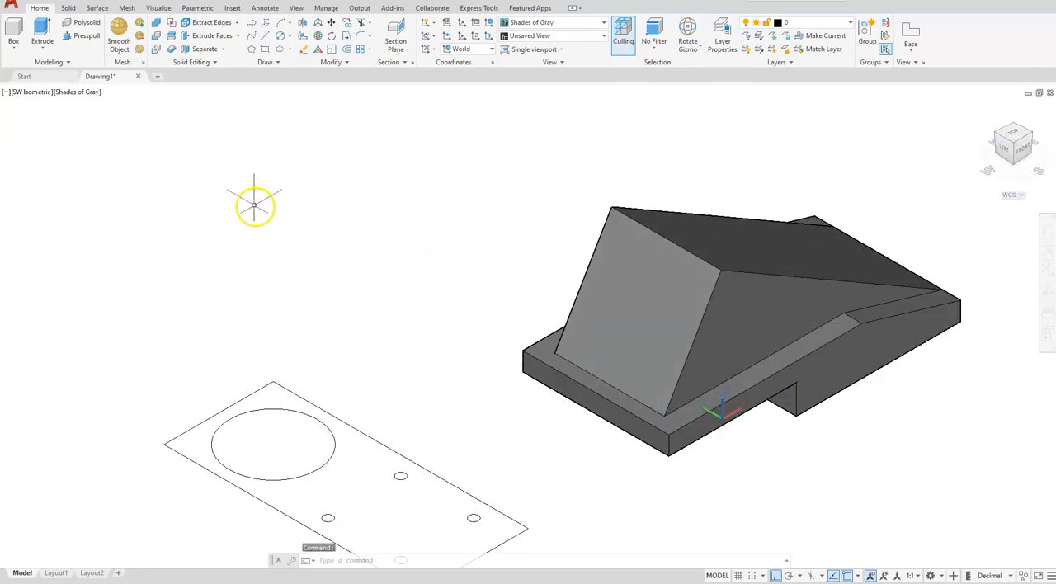
pyautogui.click(70, 8)
pyautogui.click(398, 31)
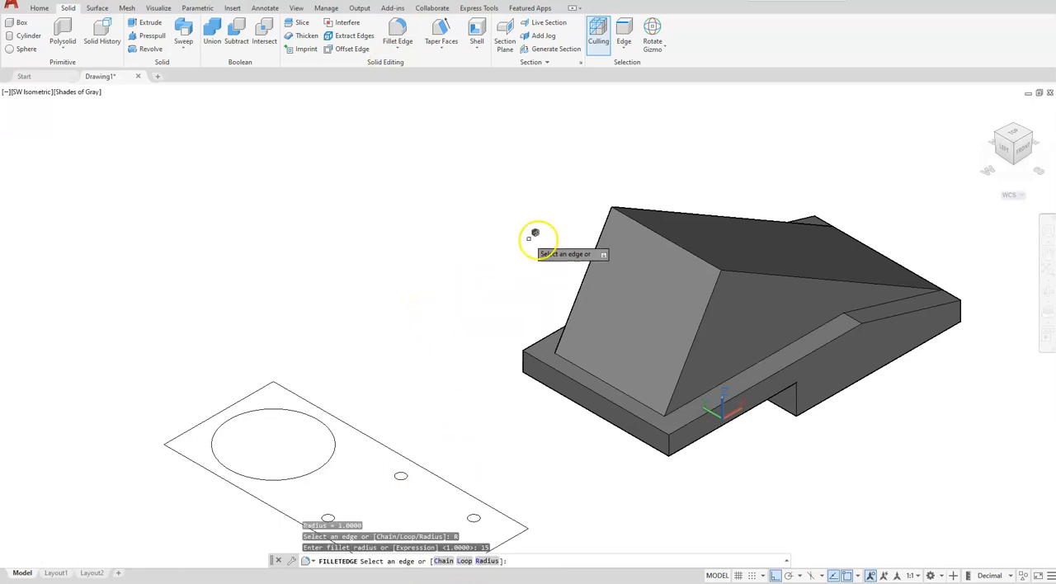
pyautogui.click(596, 246)
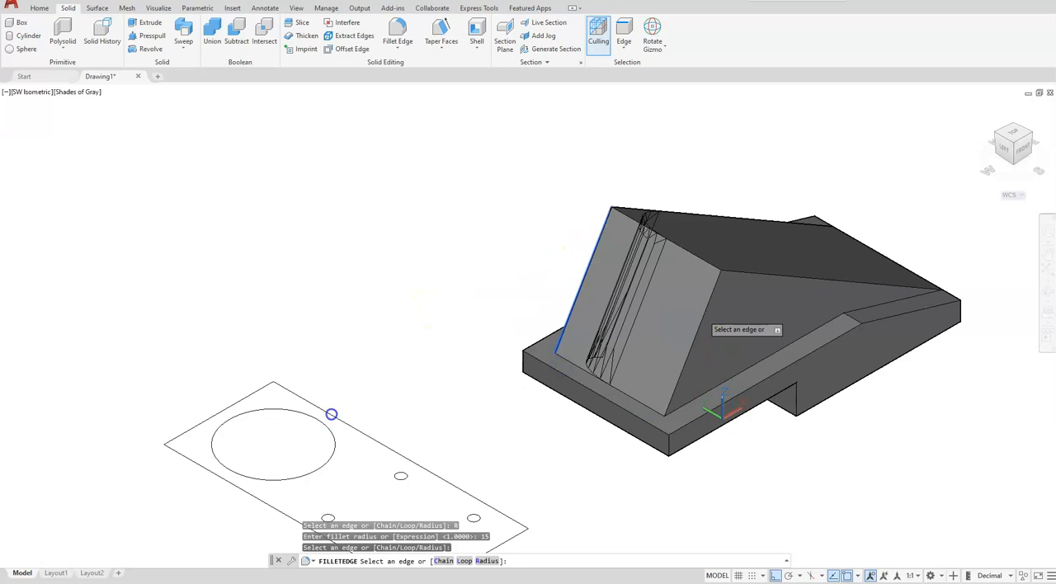
pyautogui.click(703, 315)
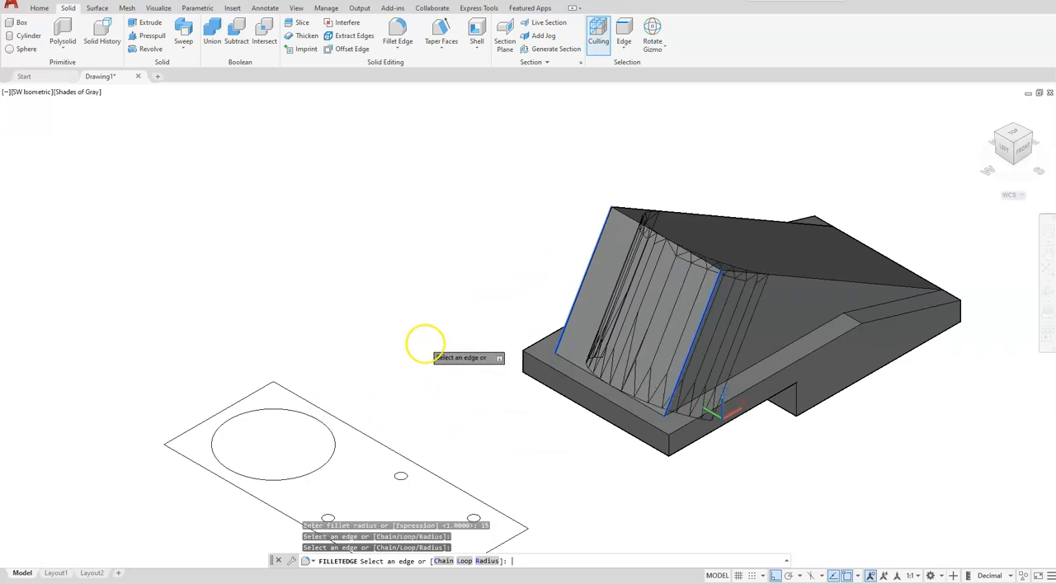
pyautogui.press('Return')
pyautogui.press('Return')
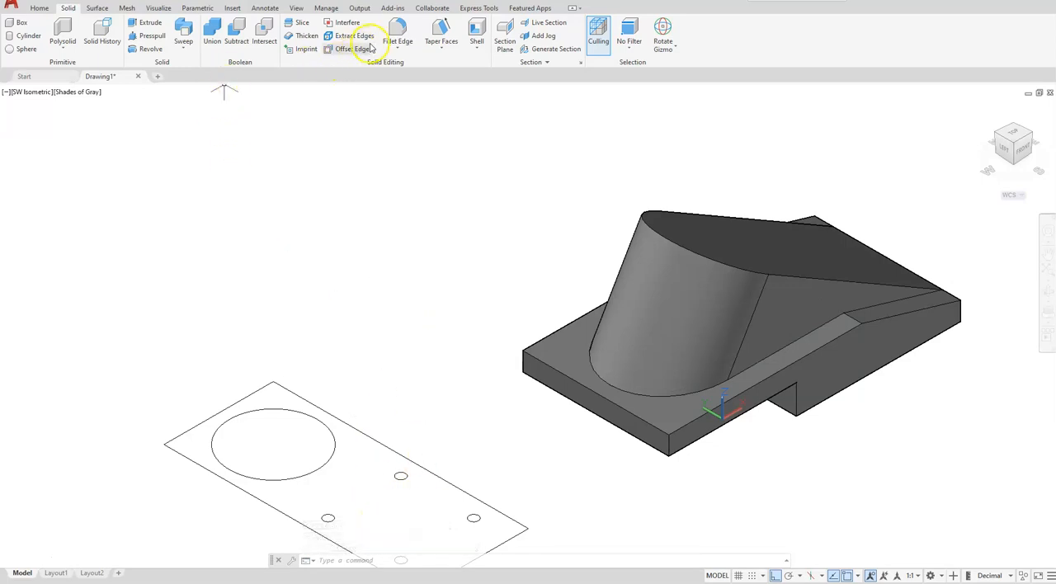
# - Fillet the two vertical corner edges of the base beneath the wedge's rounded end with a radius of 20
pyautogui.click(398, 29)
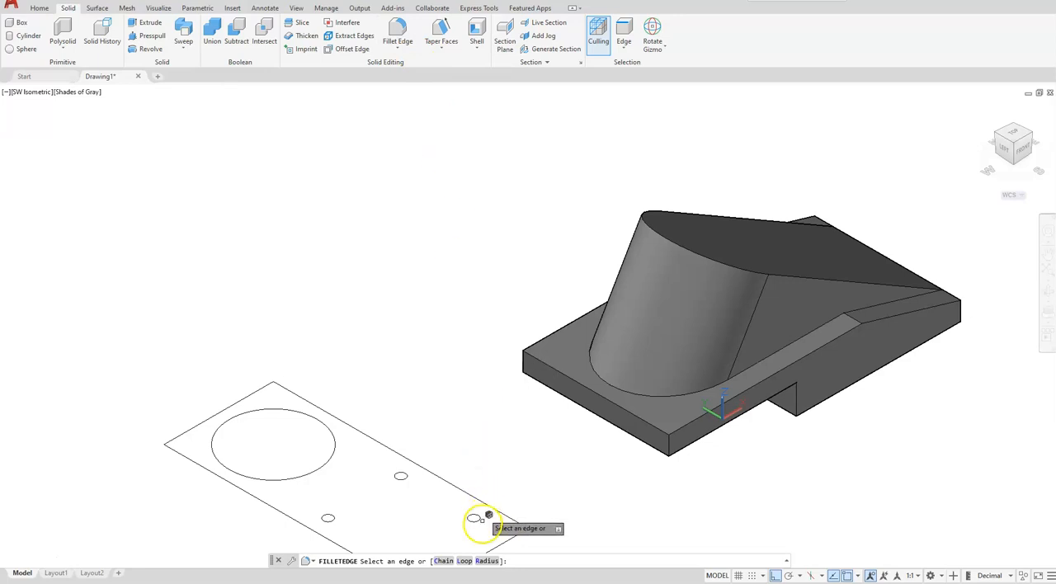
pyautogui.click(486, 561)
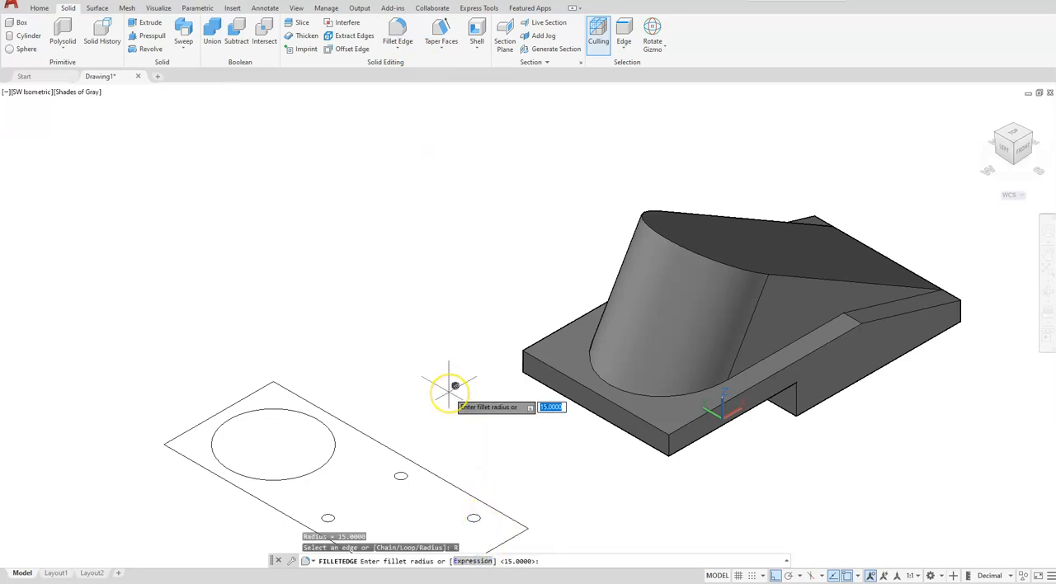
pyautogui.press('Return')
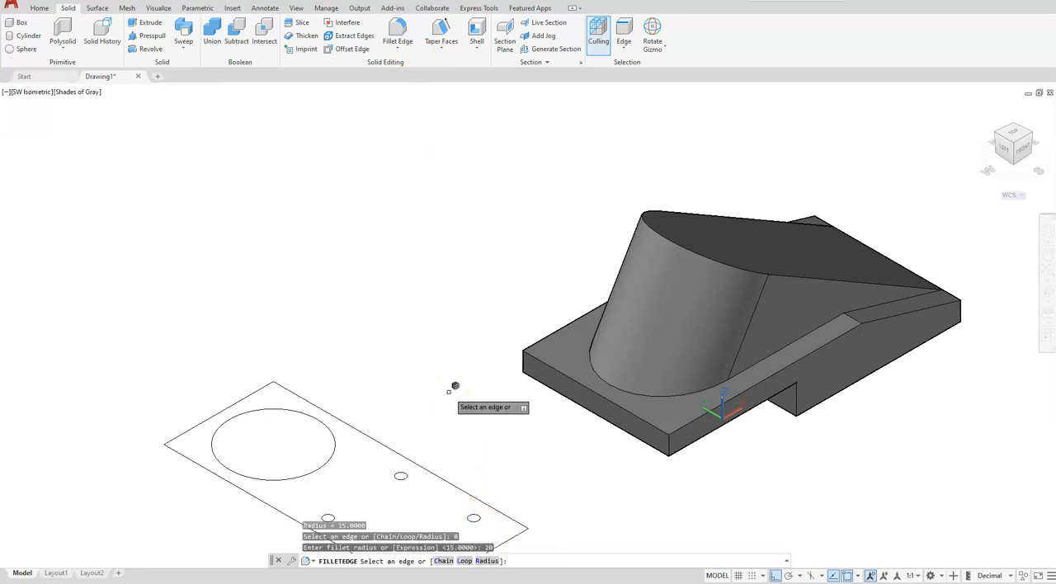
pyautogui.click(670, 437)
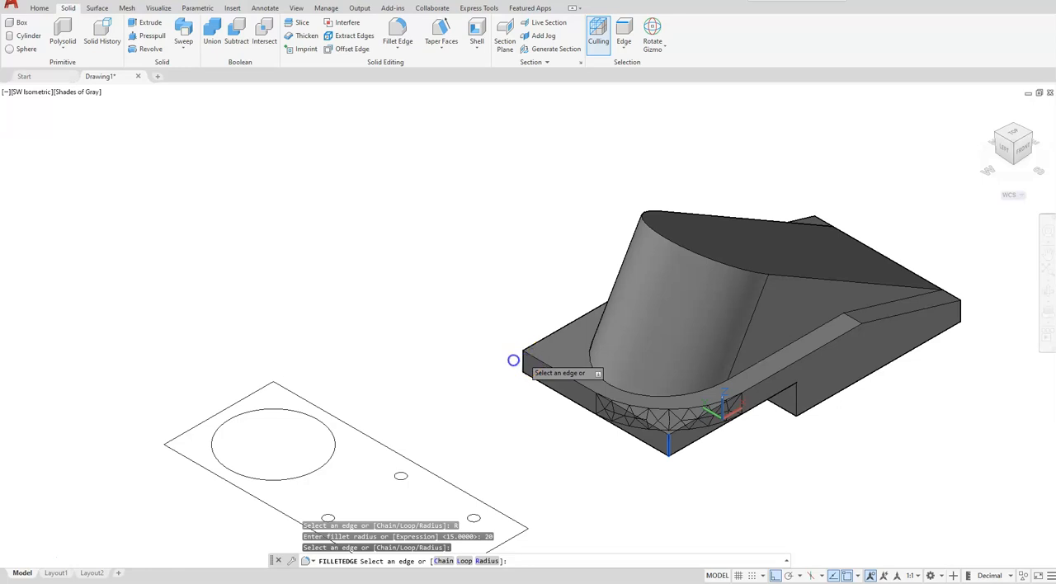
pyautogui.click(513, 361)
pyautogui.press('Return')
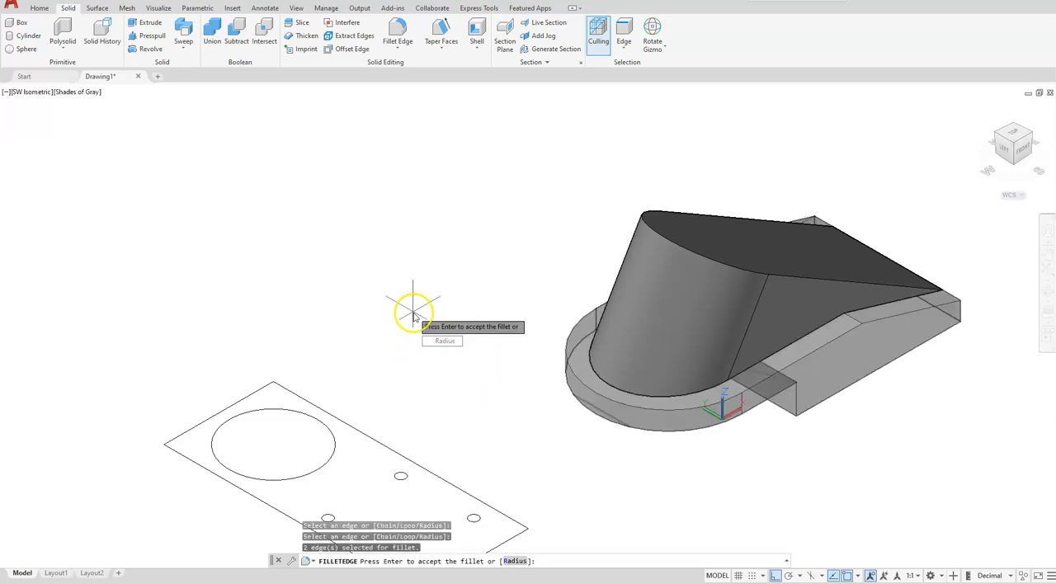
pyautogui.press('Return')
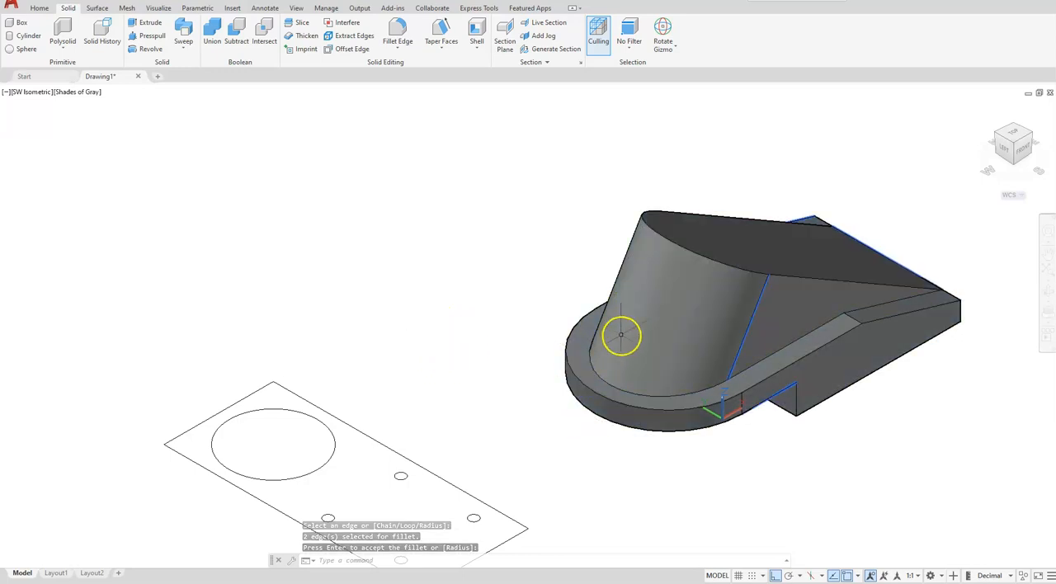
# - Union the rounded wedge and the base into a single solid
pyautogui.click(212, 35)
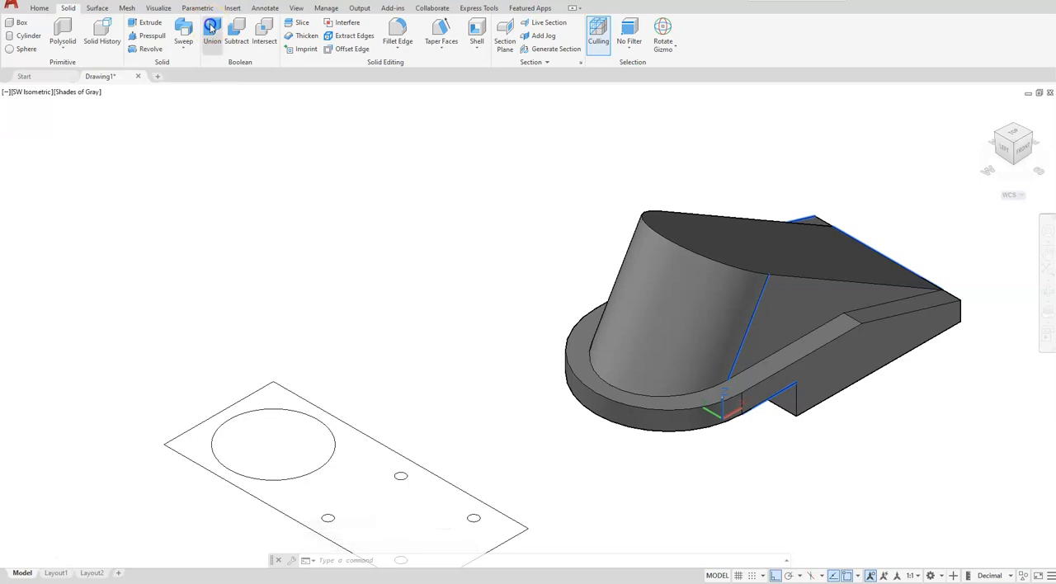
pyautogui.click(645, 261)
pyautogui.click(581, 392)
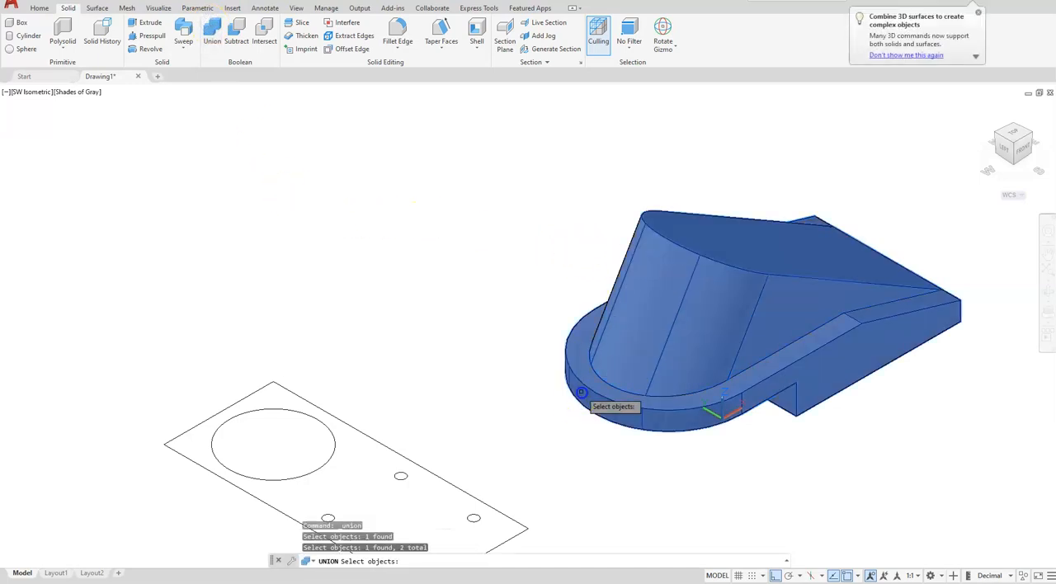
pyautogui.press('Return')
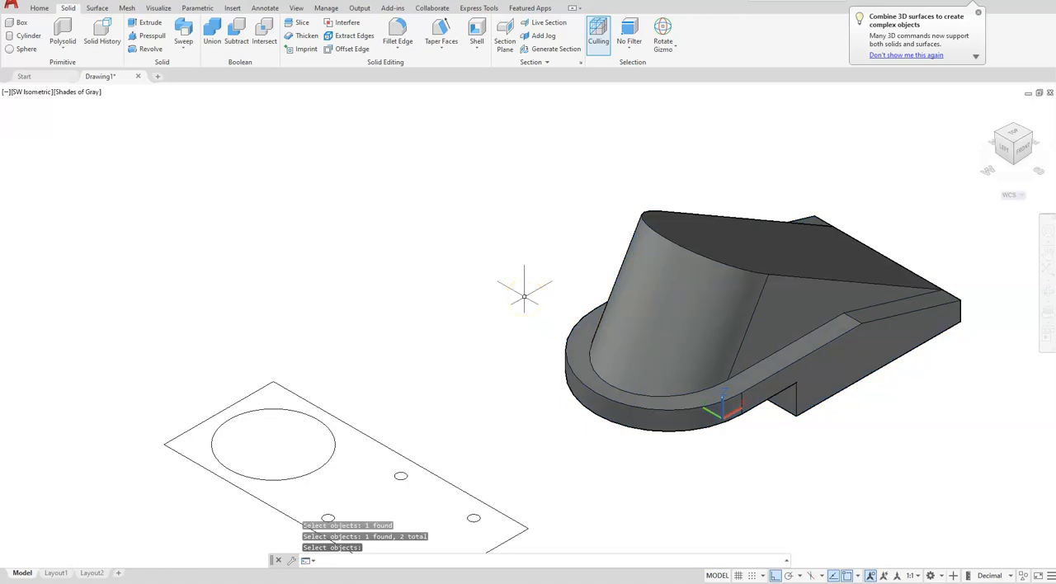
# - Rotate the rectangular plan with its five circles 90 degrees about the Z axis, aligning it lengthwise with the solid
pyautogui.scroll(-2, 573, 307)
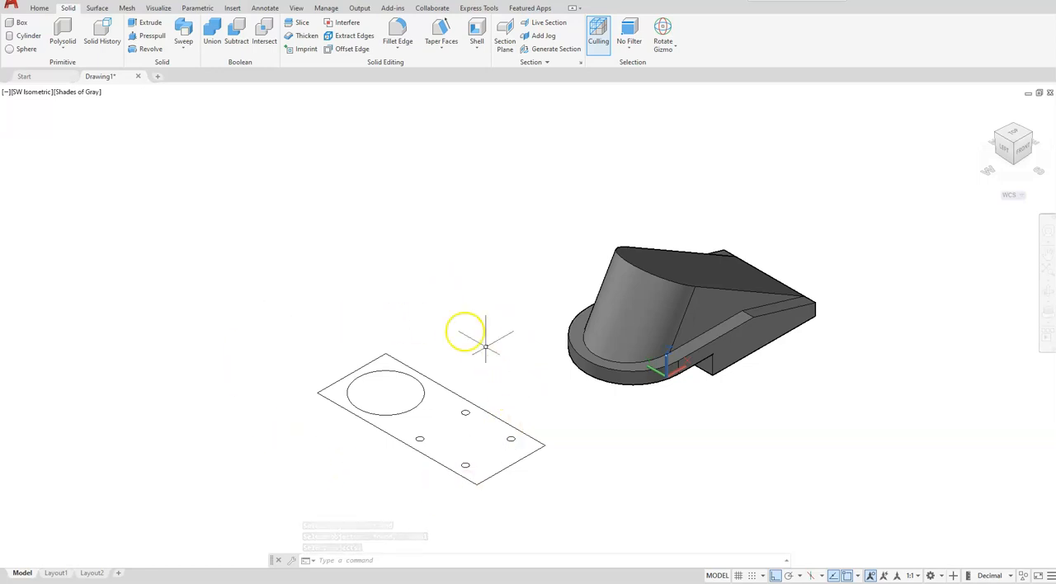
pyautogui.click(284, 300)
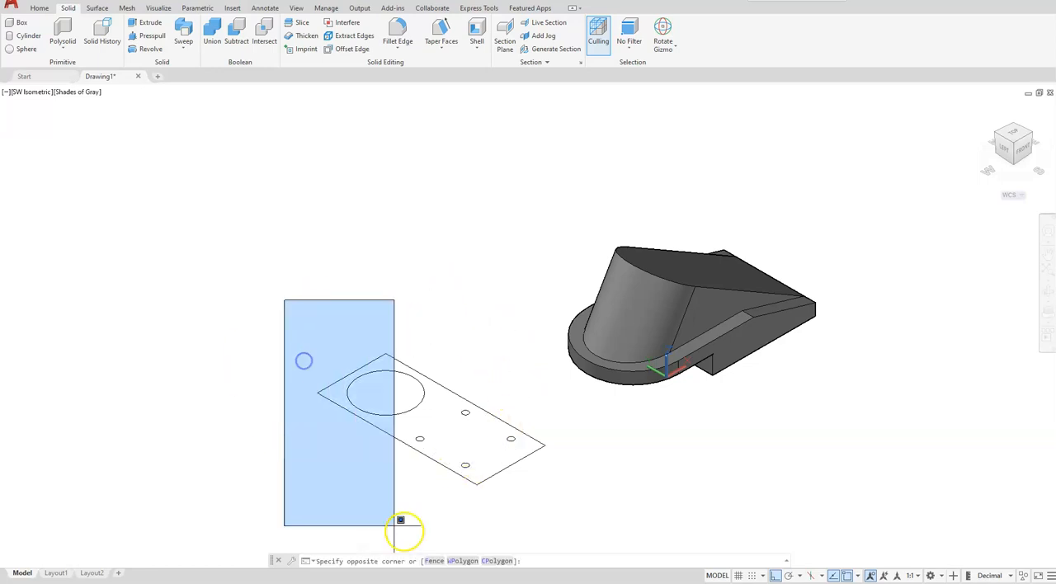
pyautogui.click(559, 525)
pyautogui.click(488, 418)
pyautogui.click(464, 428)
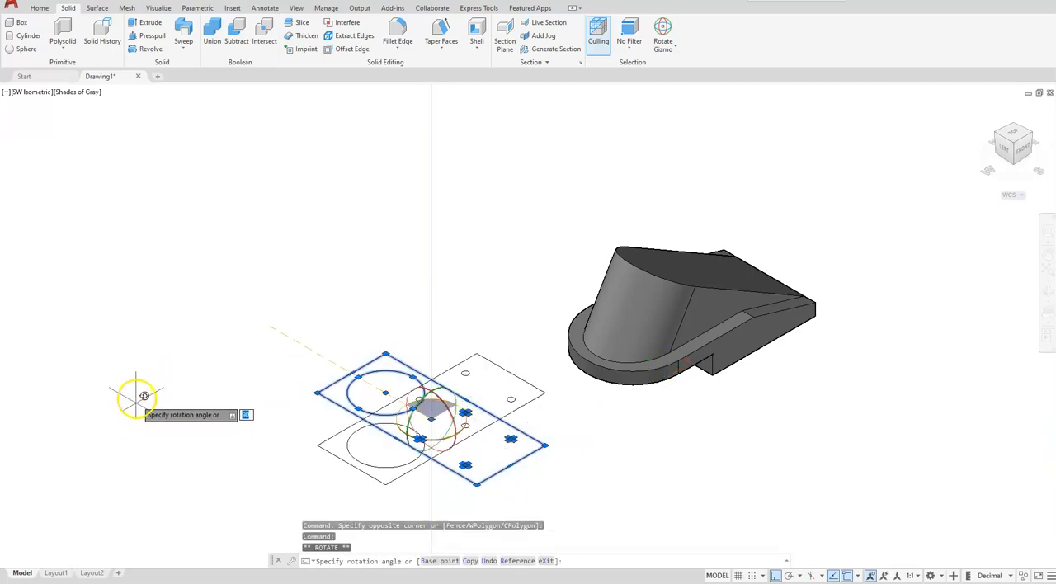
pyautogui.click(203, 333)
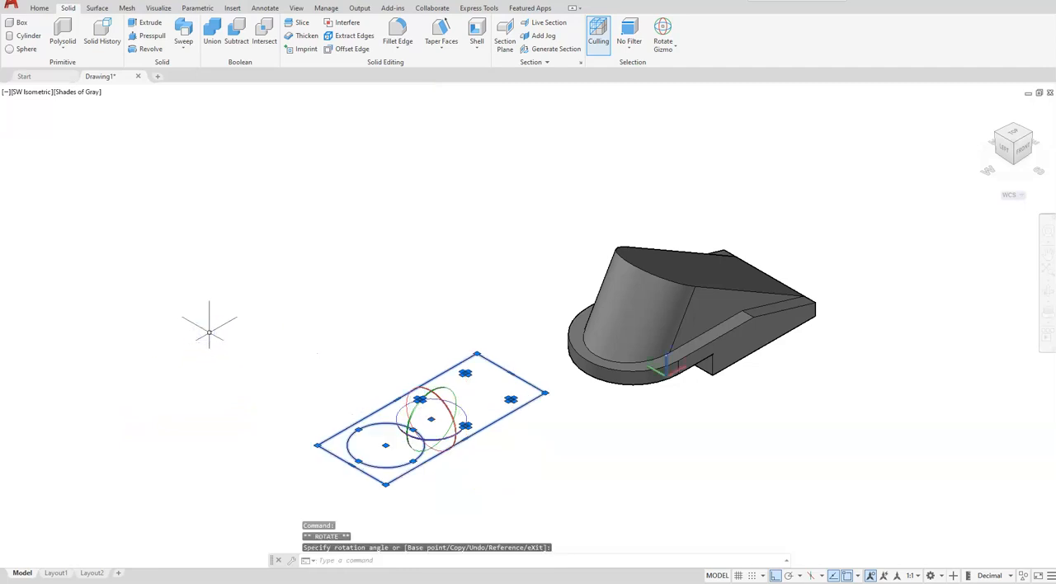
pyautogui.press('Escape')
pyautogui.press('Escape')
pyautogui.press('Escape')
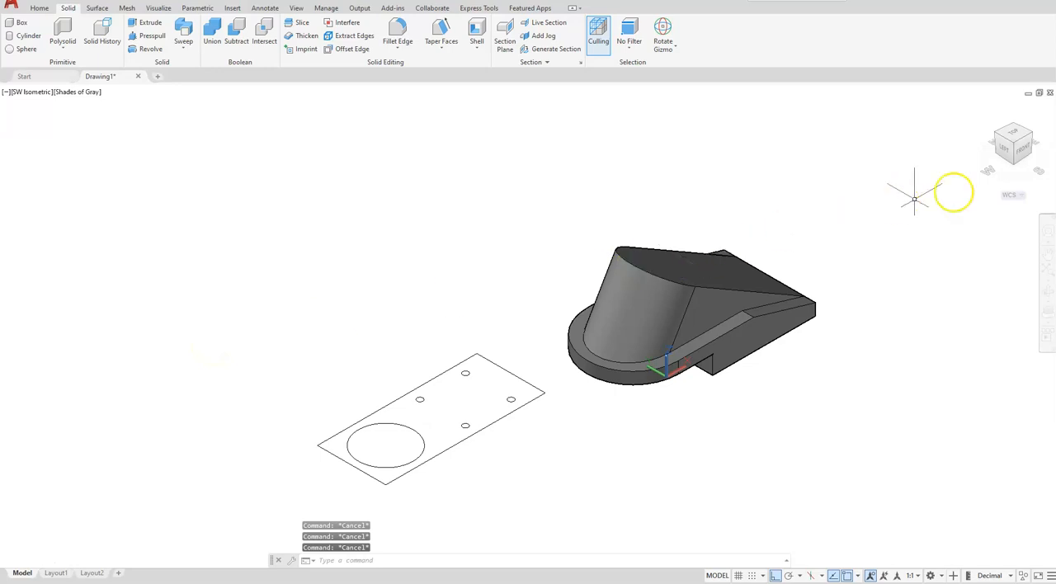
# - Switch to the front view and align the UCS with that view
pyautogui.click(1023, 148)
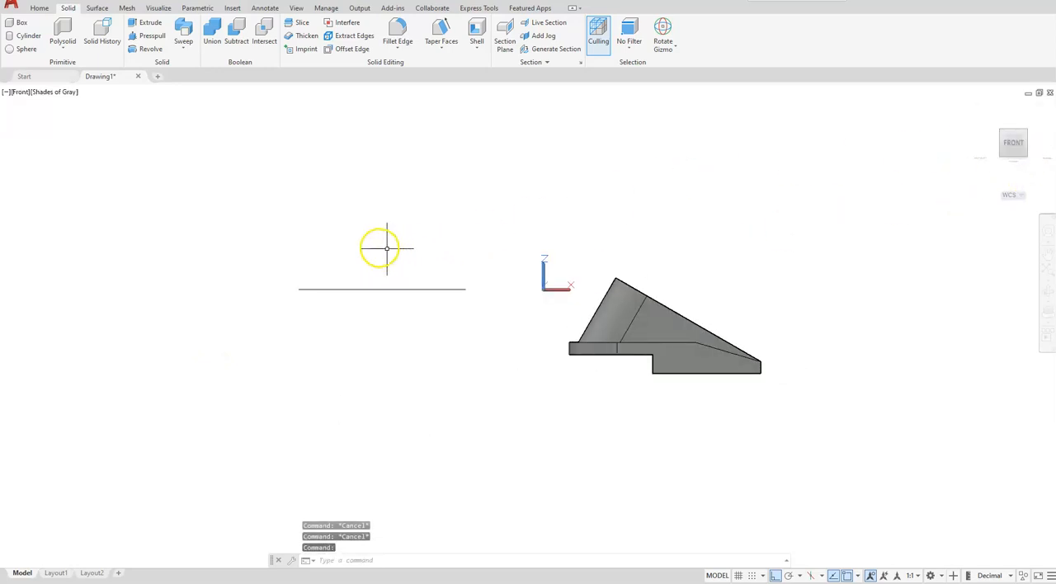
pyautogui.click(40, 8)
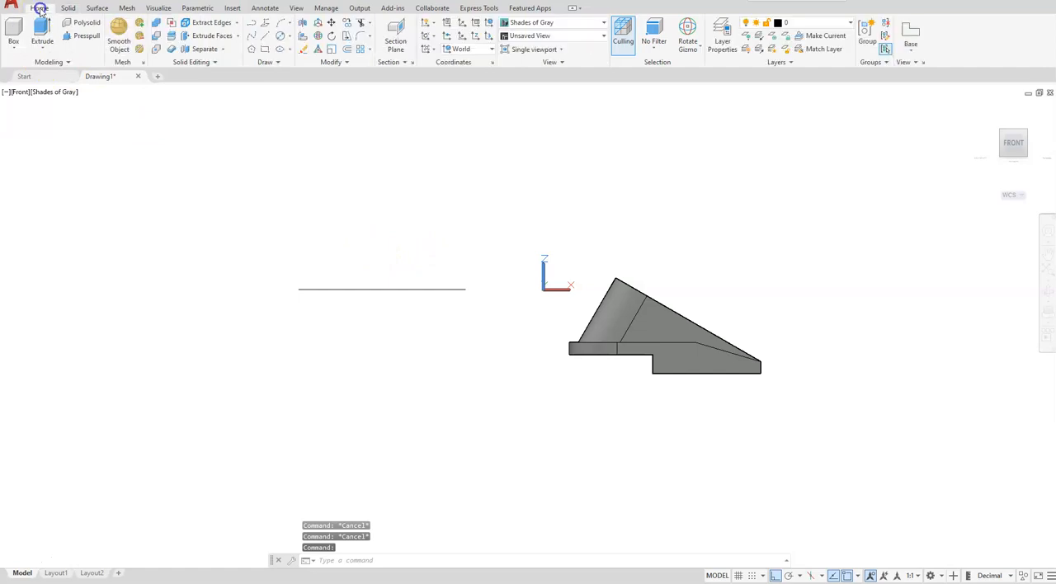
pyautogui.click(435, 50)
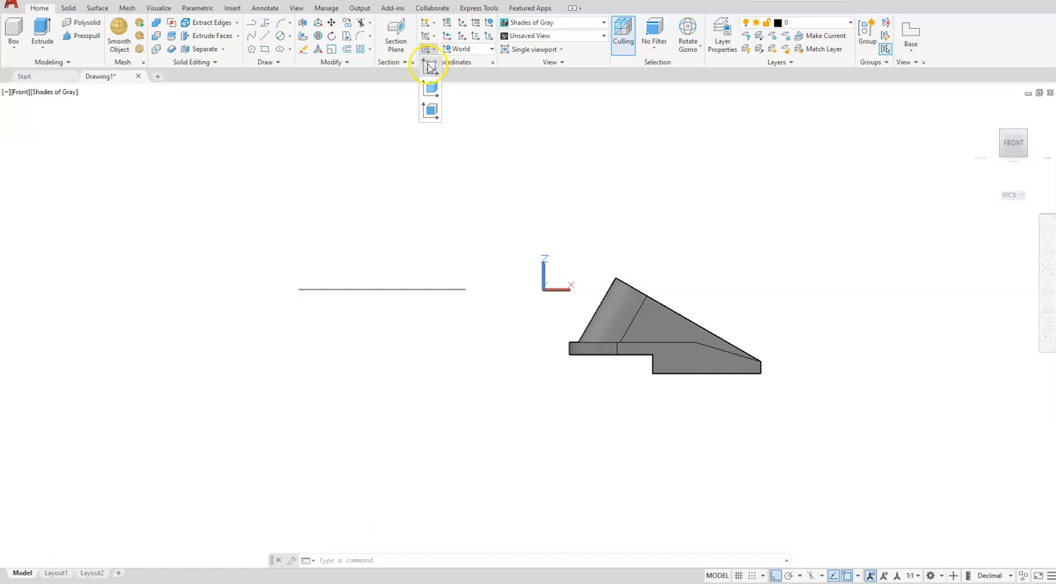
pyautogui.click(430, 68)
# - Rotate the rectangular plan and its circles by -30 degrees about the plan's endpoint nearest the solid
pyautogui.click(331, 38)
pyautogui.click(479, 238)
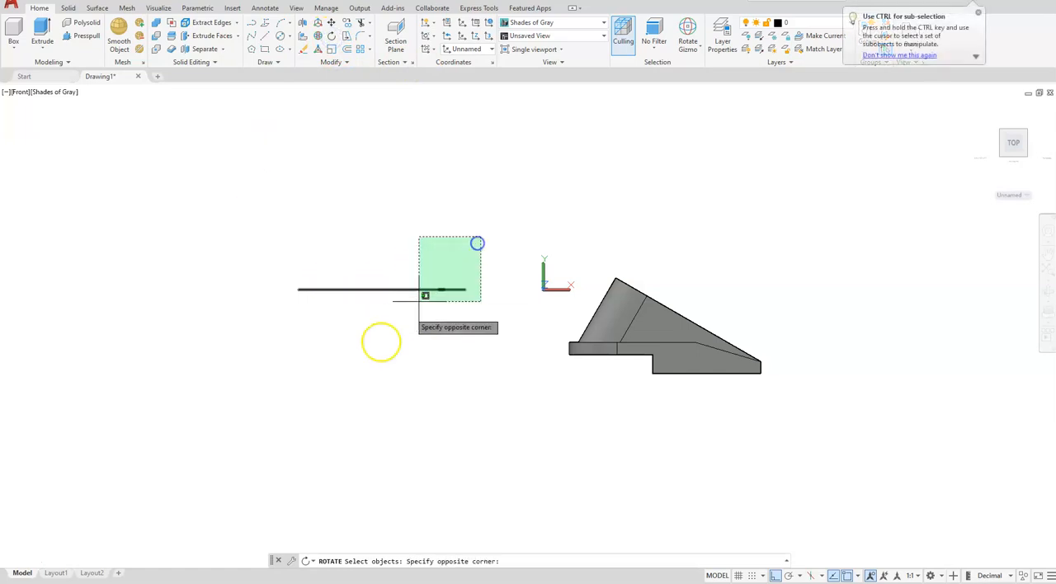
pyautogui.click(226, 379)
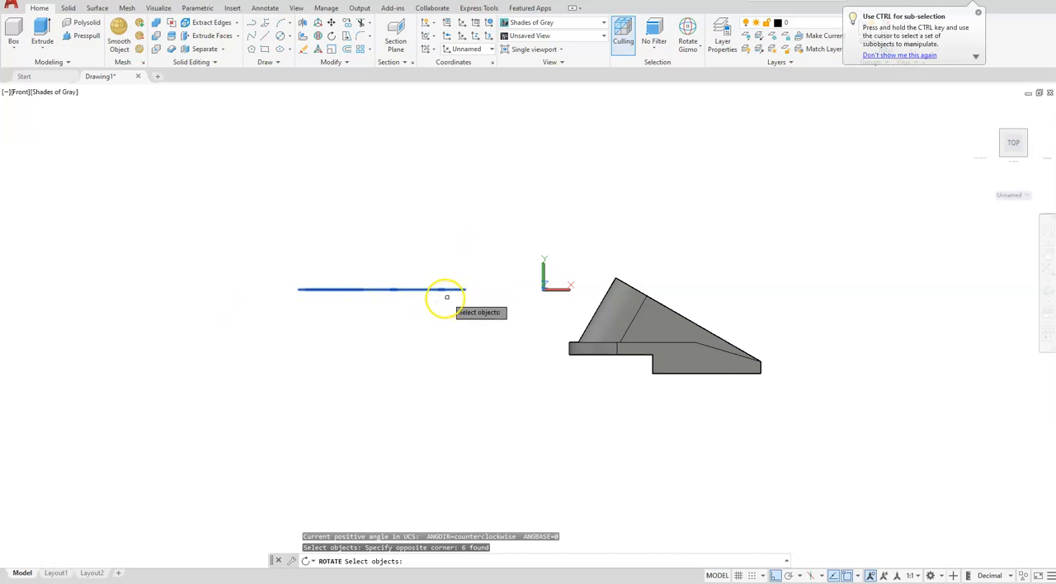
pyautogui.press('Return')
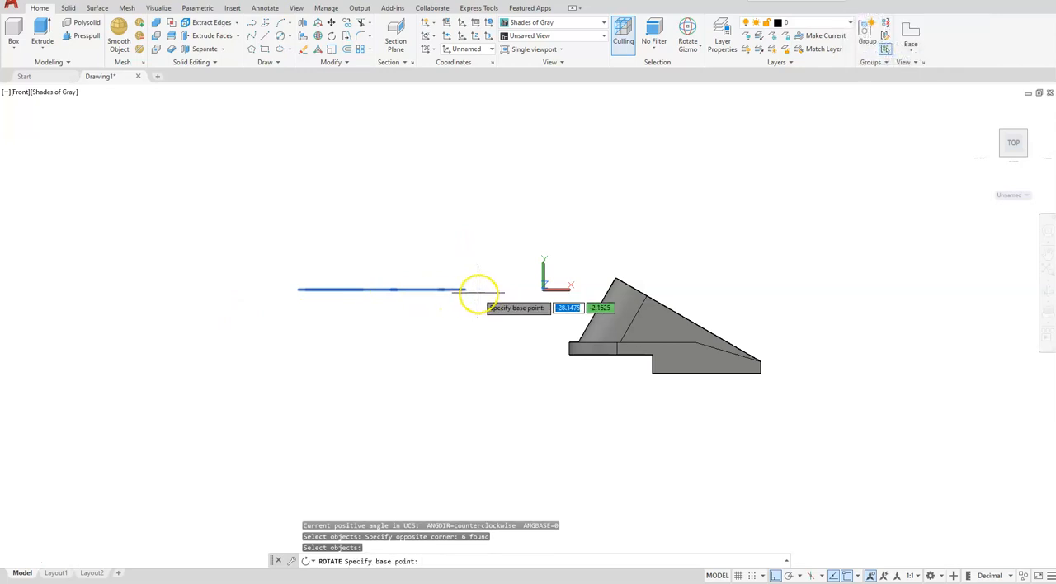
pyautogui.scroll(6, 466, 288)
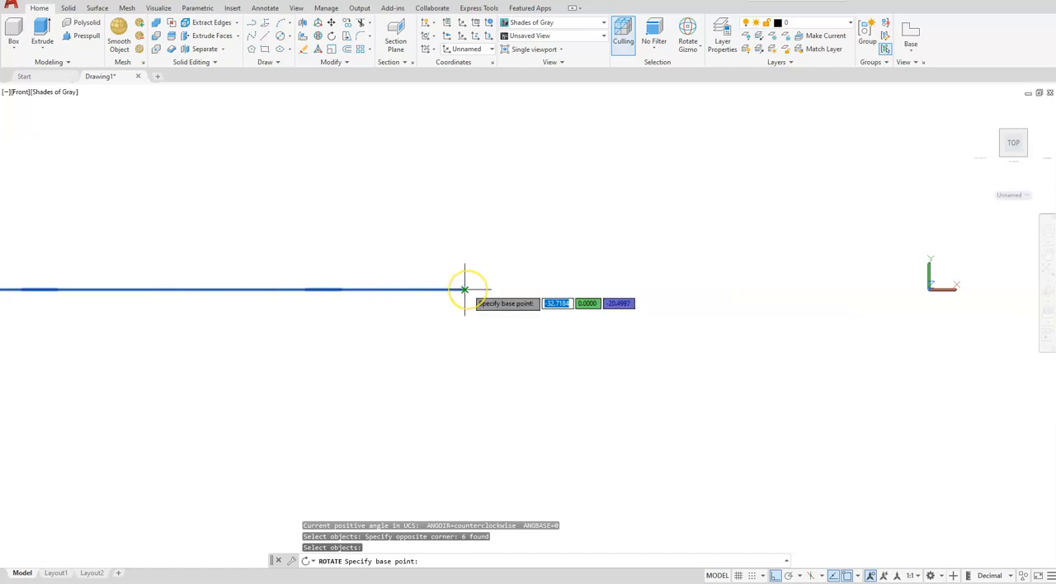
pyautogui.keyDown('shift'); pyautogui.rightClick(493, 290); pyautogui.keyUp('shift')
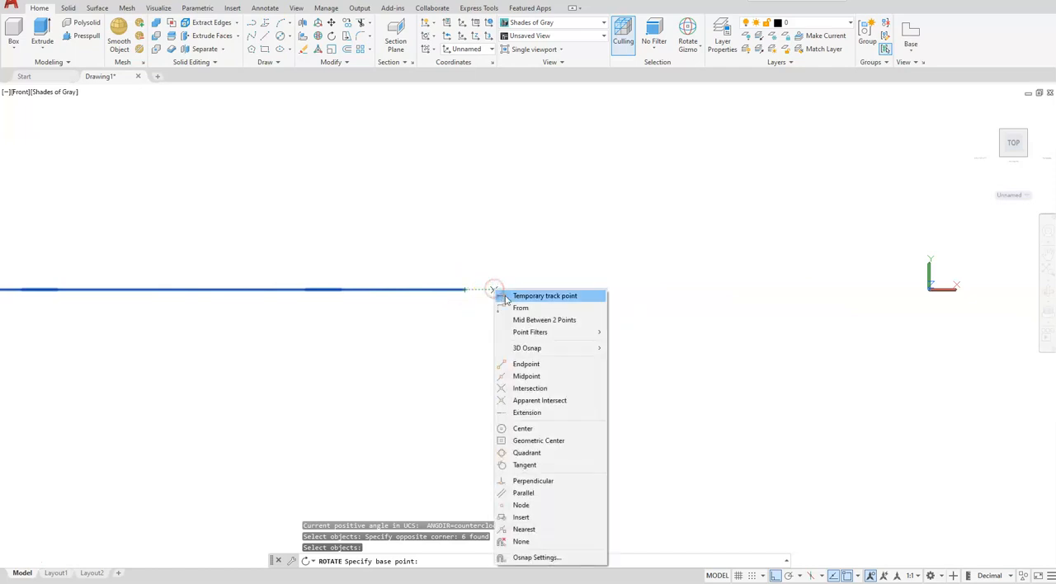
pyautogui.click(522, 364)
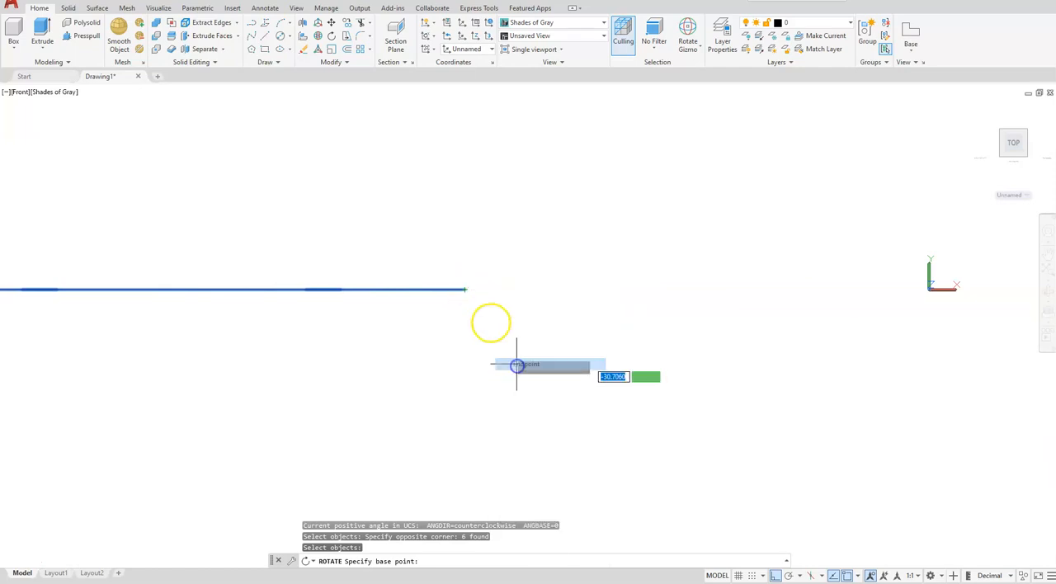
pyautogui.click(464, 291)
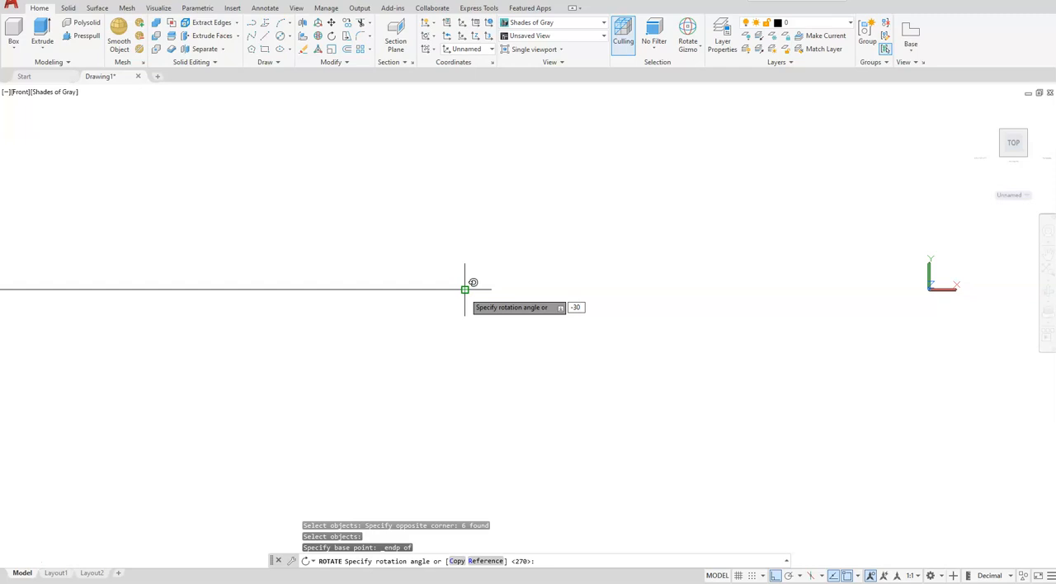
pyautogui.press('Return')
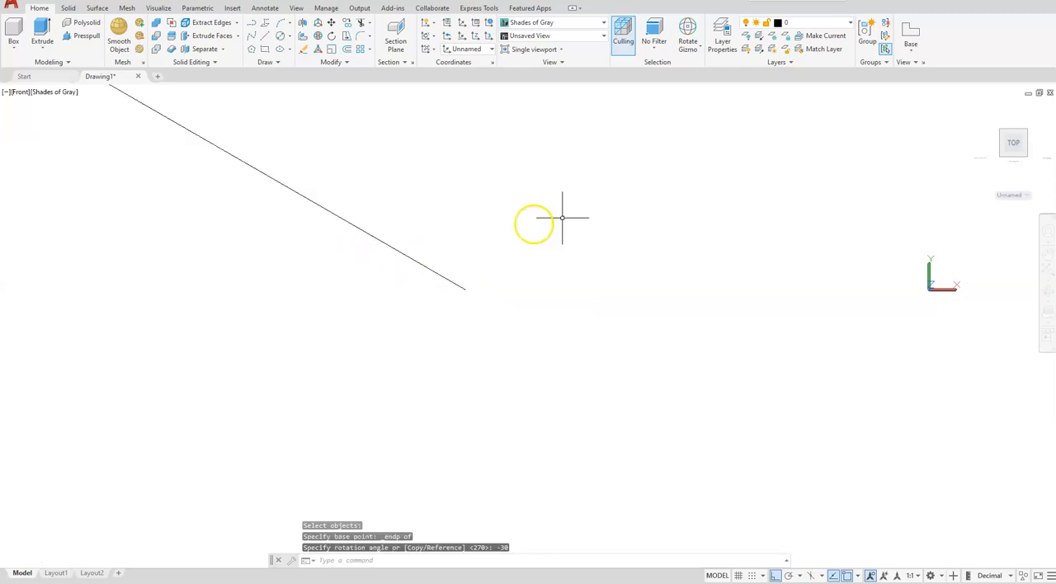
# - Restore the World coordinate system and switch from the front view to a 3D view
pyautogui.click(1027, 195)
pyautogui.click(1011, 205)
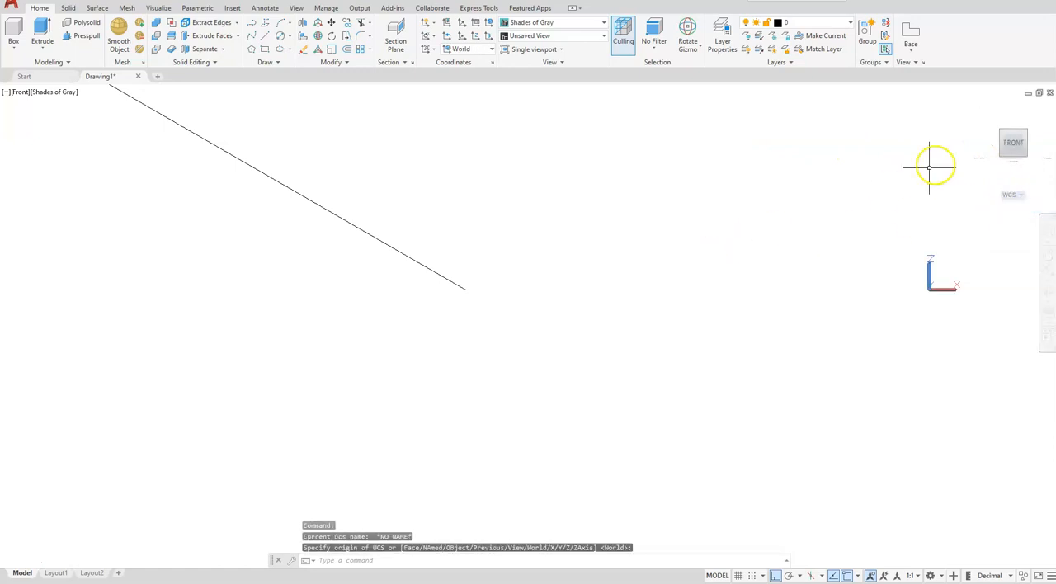
pyautogui.click(1006, 161)
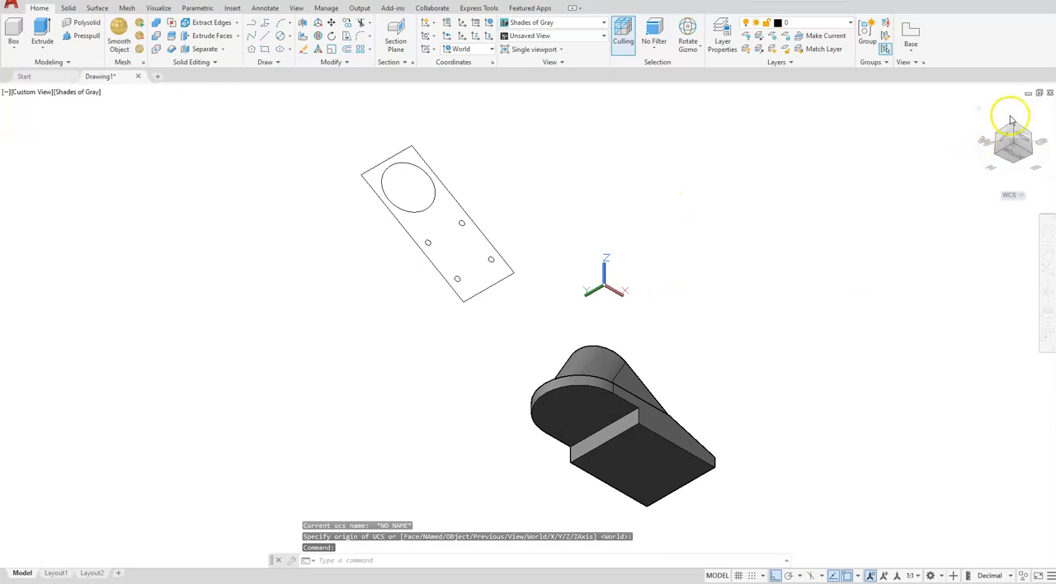
# - Move the five circles from the rectangle's lower edge midpoint to the sloped face's lower edge midpoint, and erase the leftover rectangle
pyautogui.click(1014, 125)
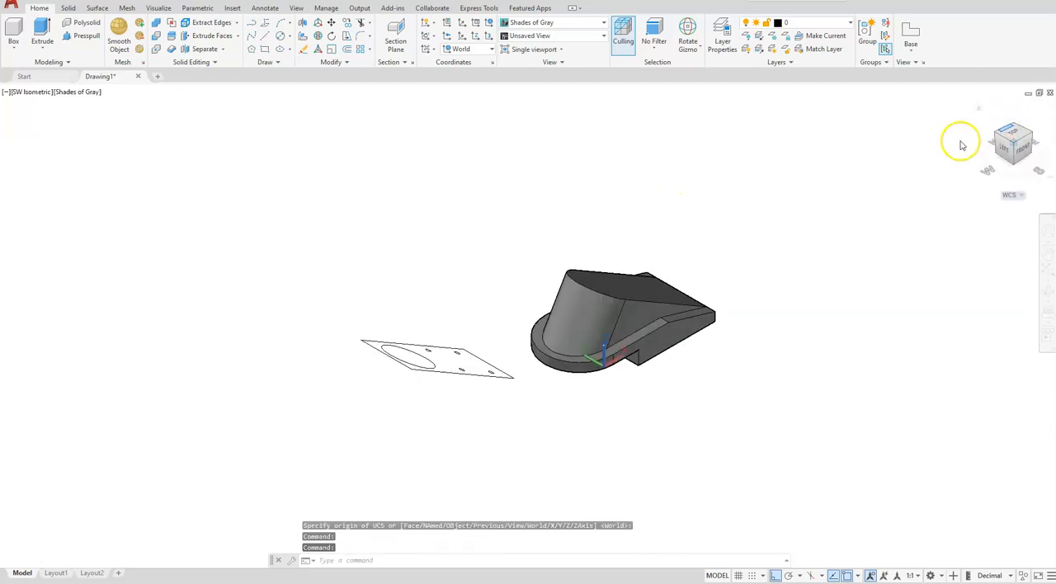
pyautogui.click(1034, 137)
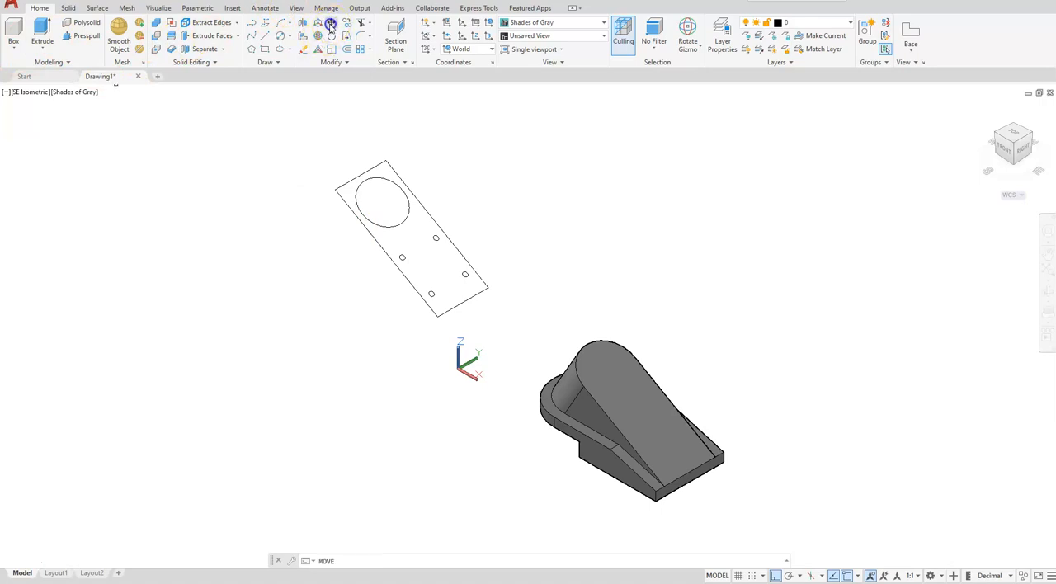
pyautogui.click(365, 217)
pyautogui.click(372, 346)
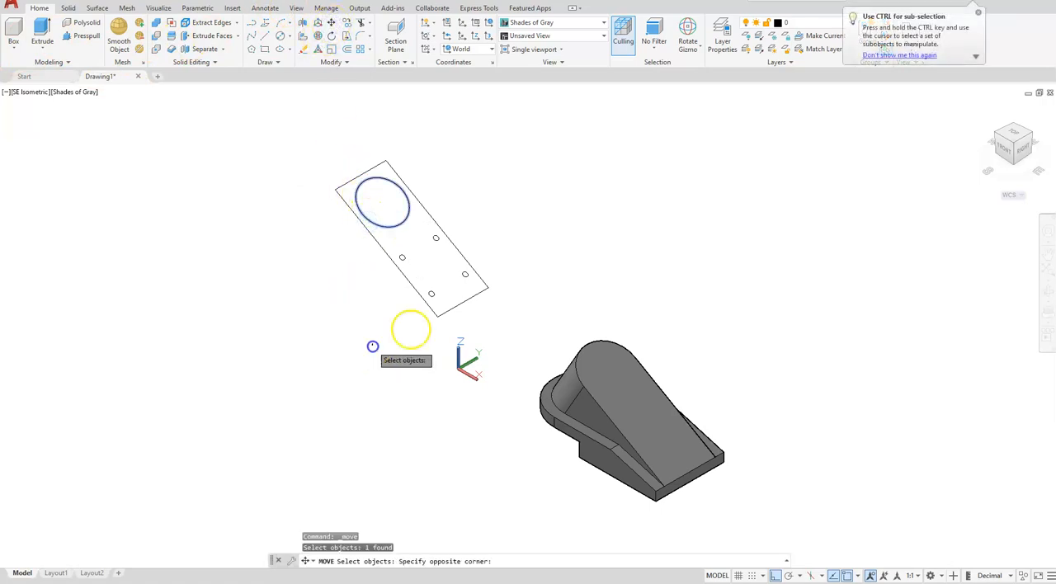
pyautogui.click(552, 221)
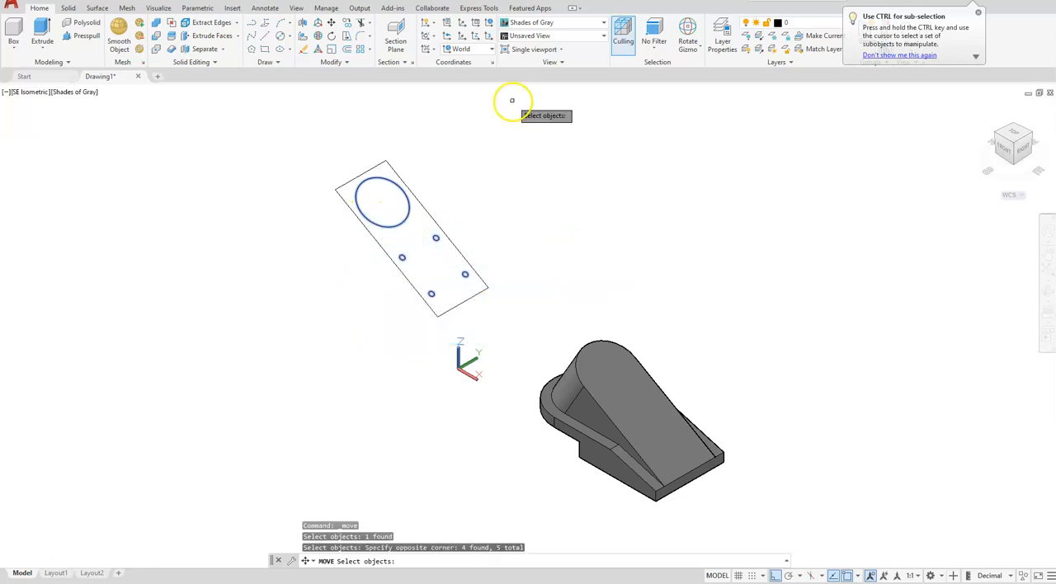
pyautogui.press('Return')
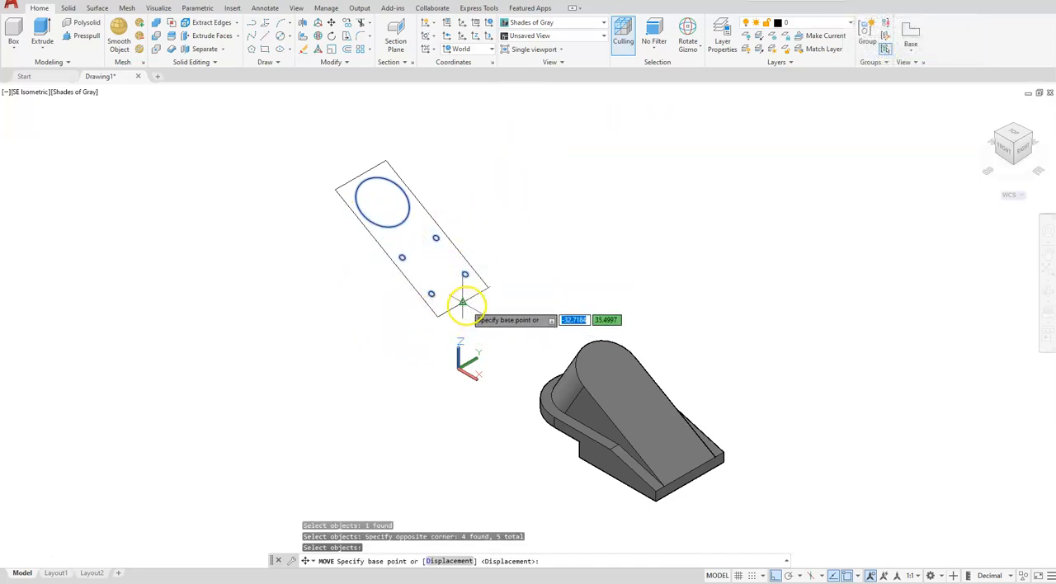
pyautogui.click(463, 302)
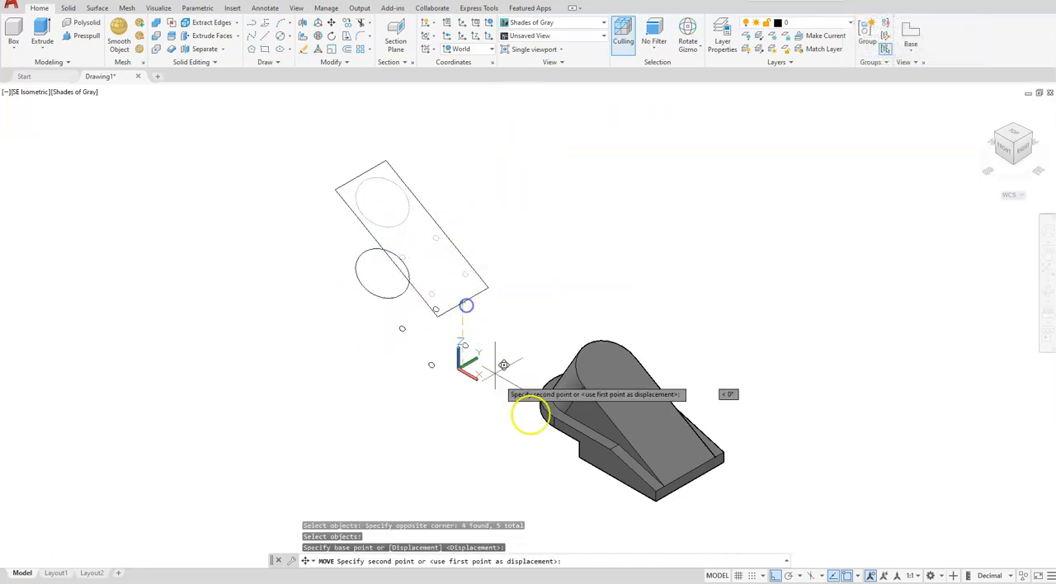
pyautogui.click(686, 473)
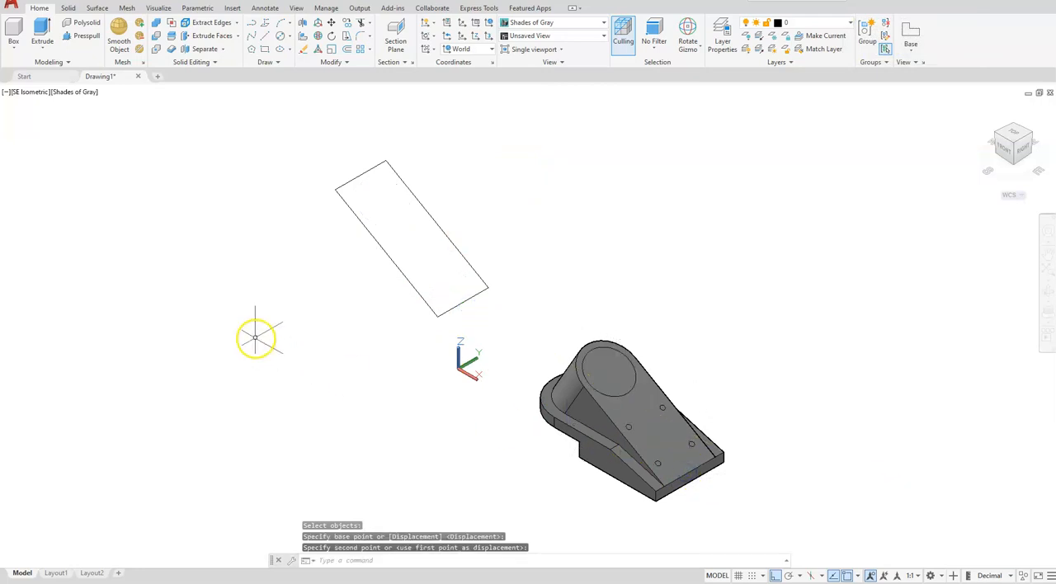
pyautogui.click(415, 286)
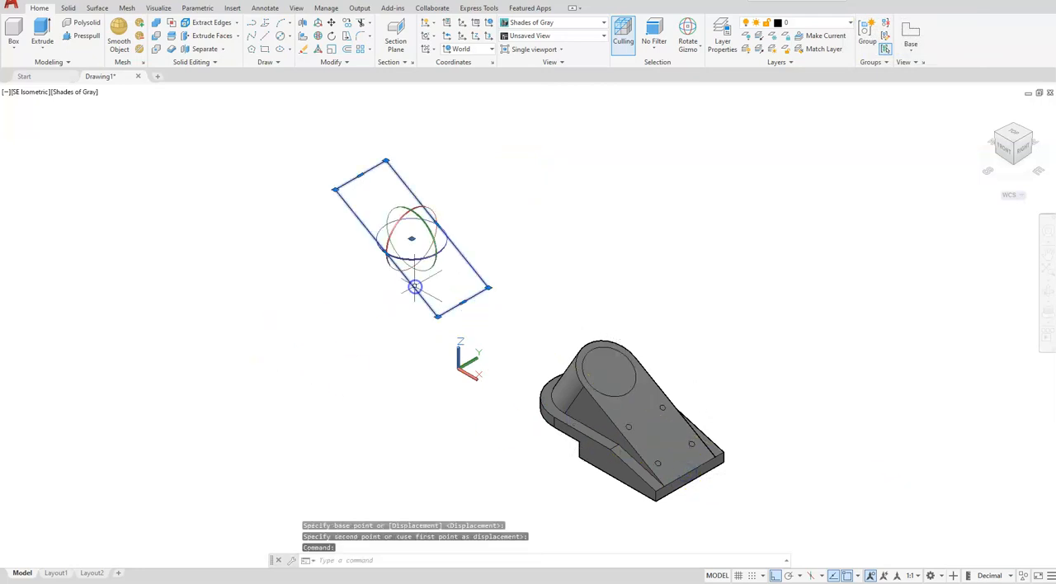
pyautogui.press('Delete')
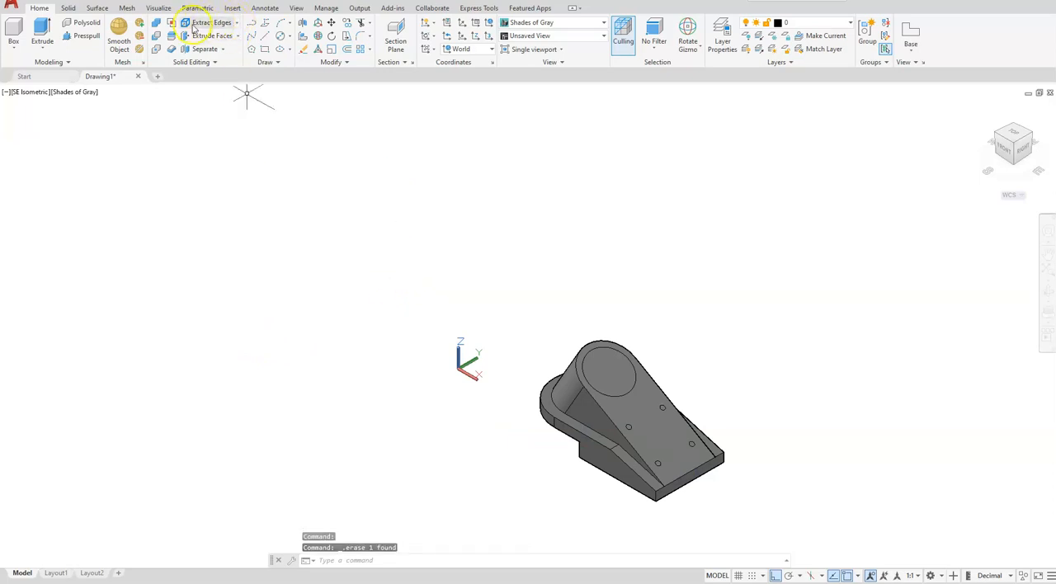
# - Extrude the large circle on the sloped face about 114 units down through the solid
pyautogui.click(42, 31)
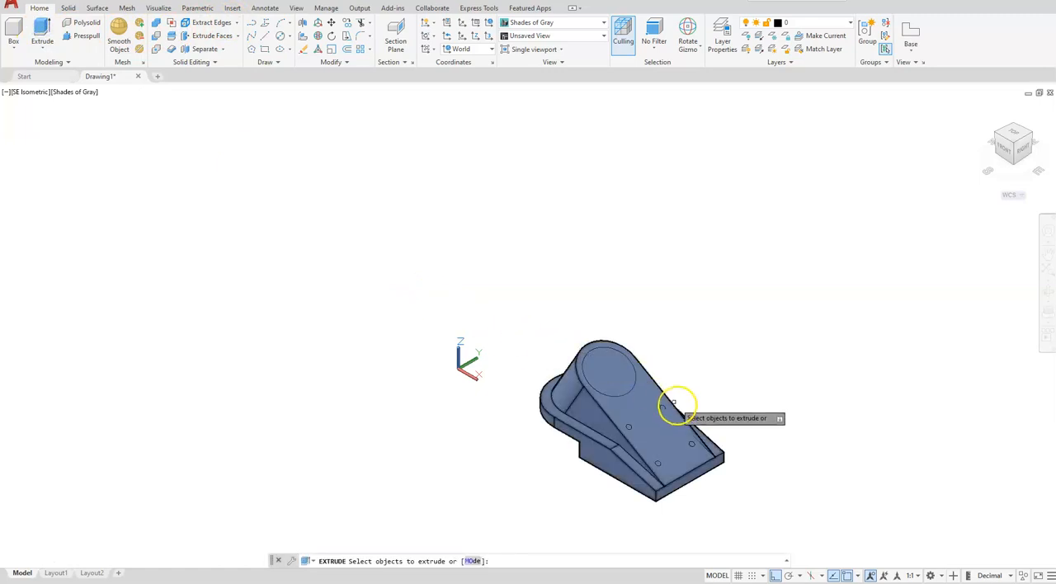
pyautogui.click(627, 393)
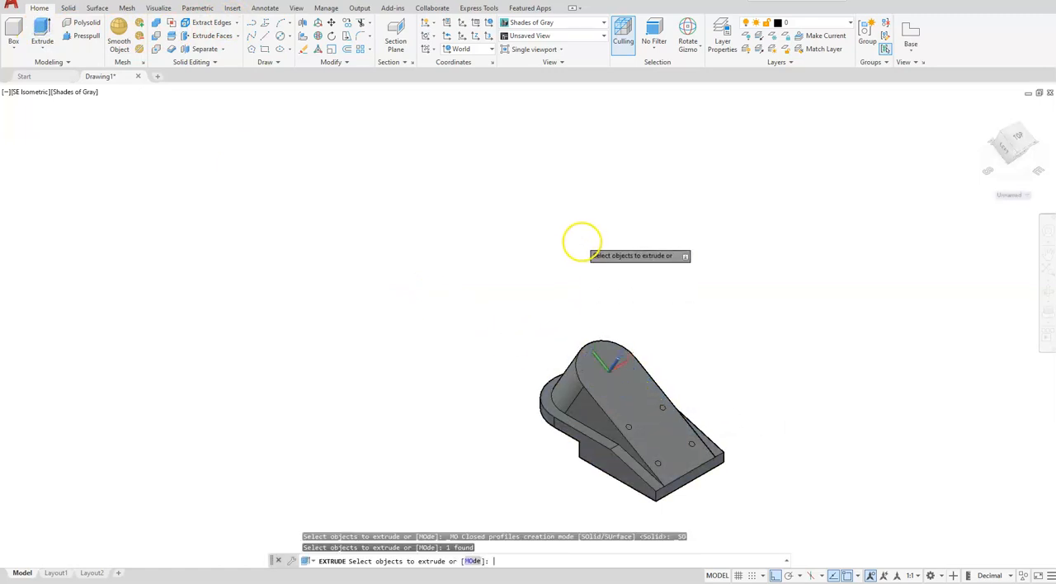
pyautogui.press('Return')
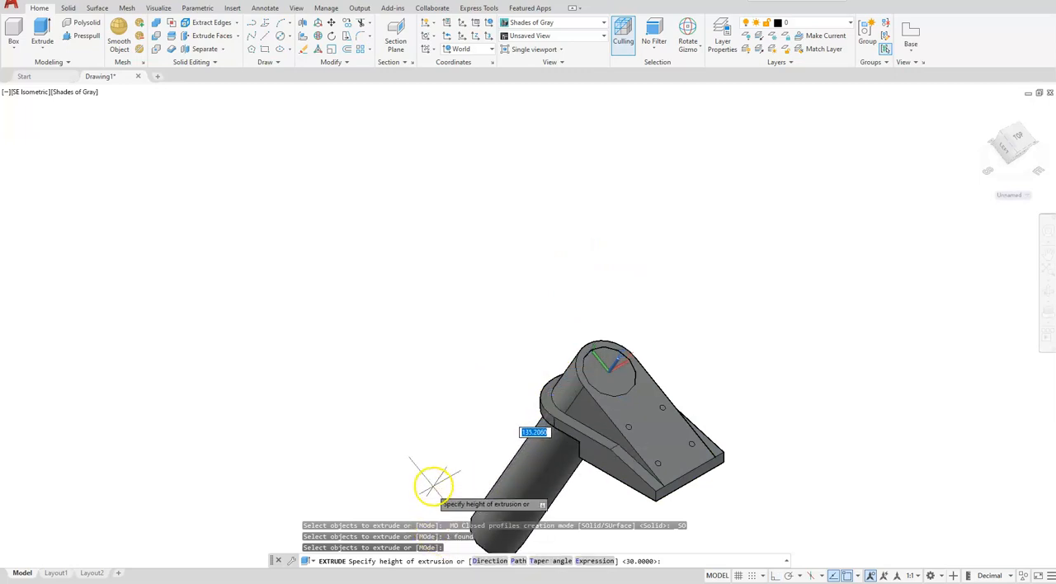
pyautogui.click(439, 454)
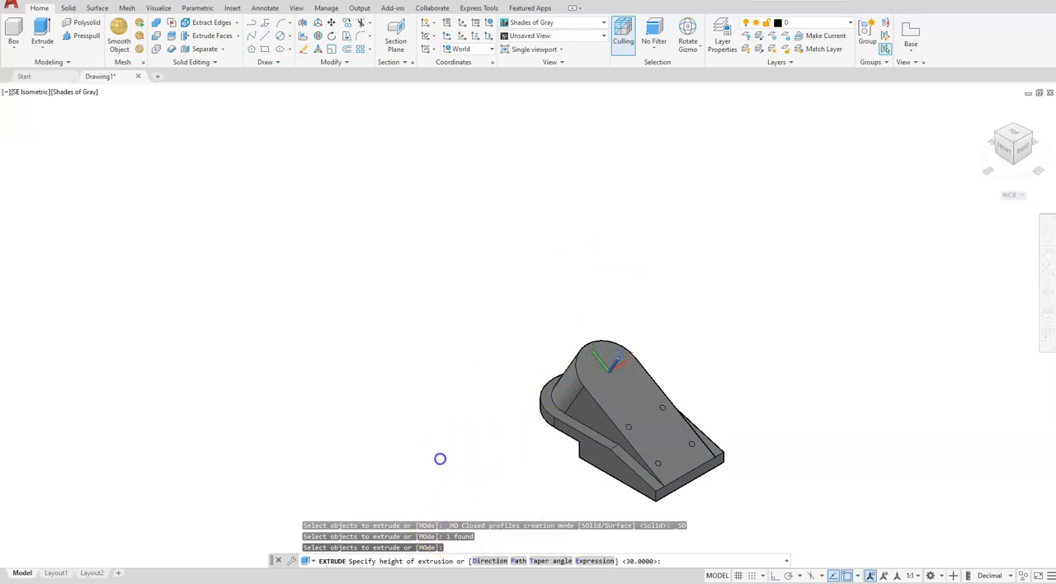
# - Subtract the large extruded cylinder from the main solid to cut the through hole
pyautogui.click(155, 38)
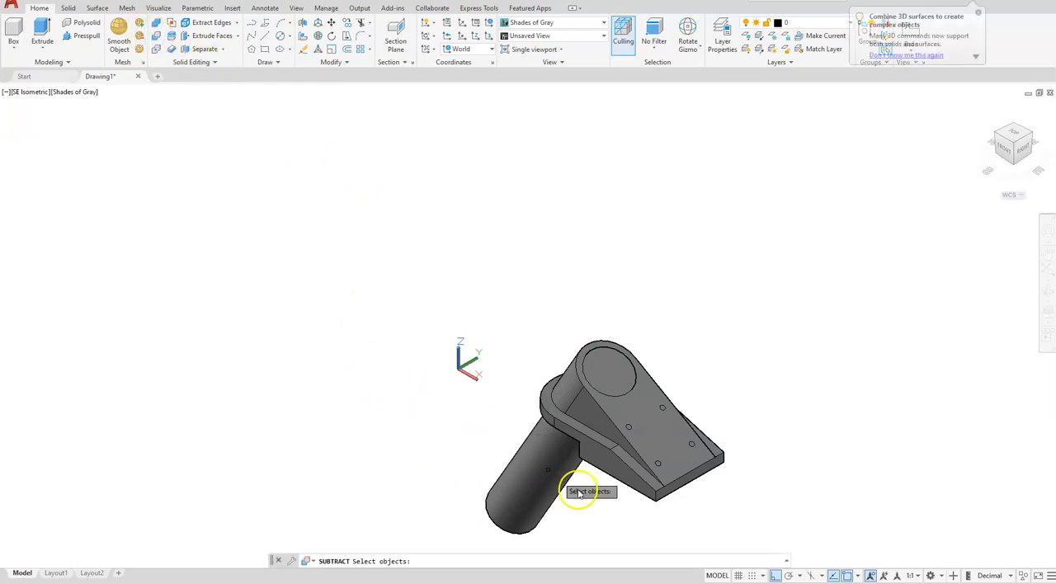
pyautogui.click(611, 472)
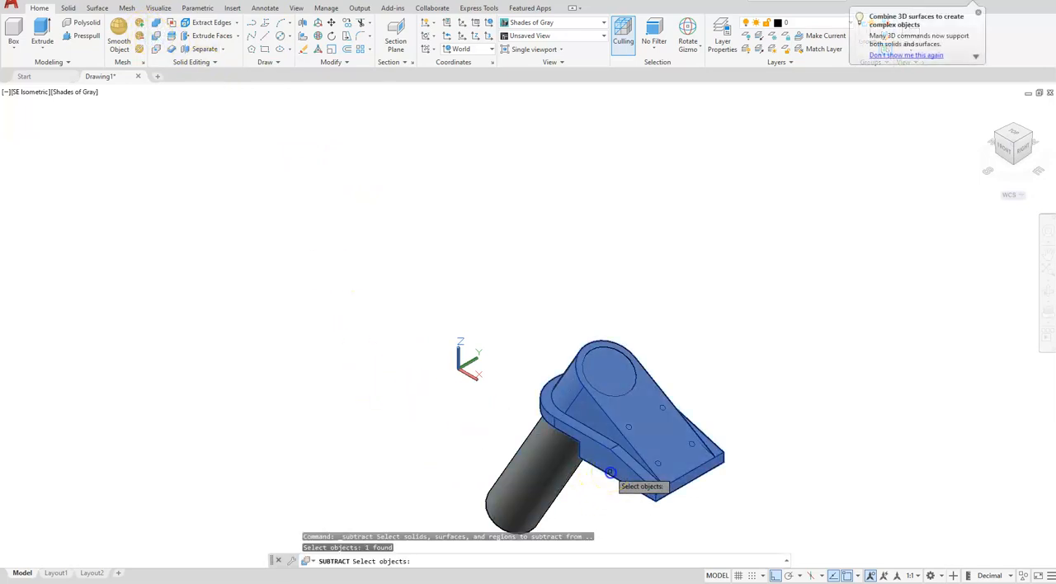
pyautogui.press('Return')
pyautogui.click(533, 487)
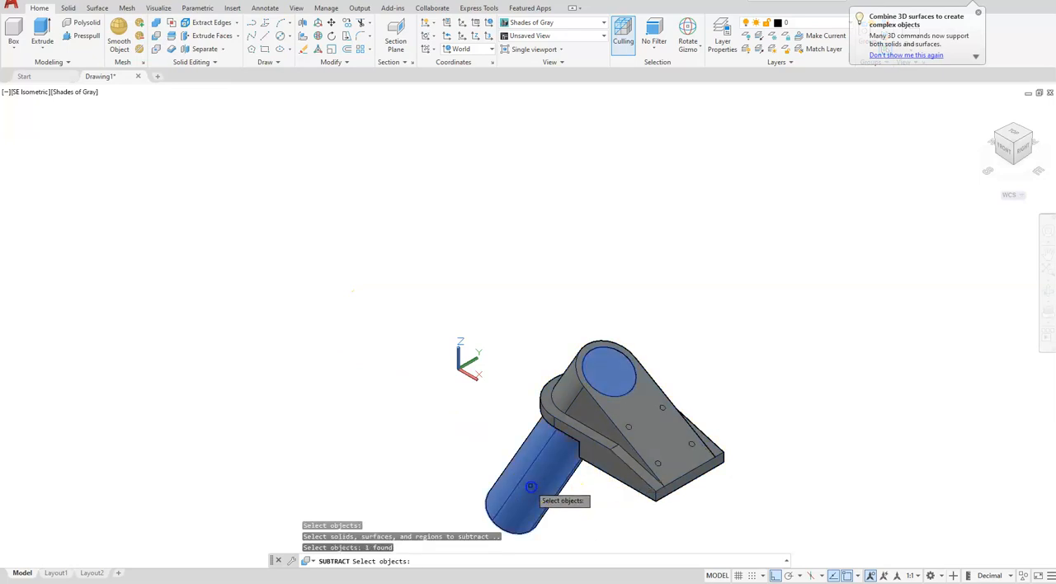
pyautogui.press('Return')
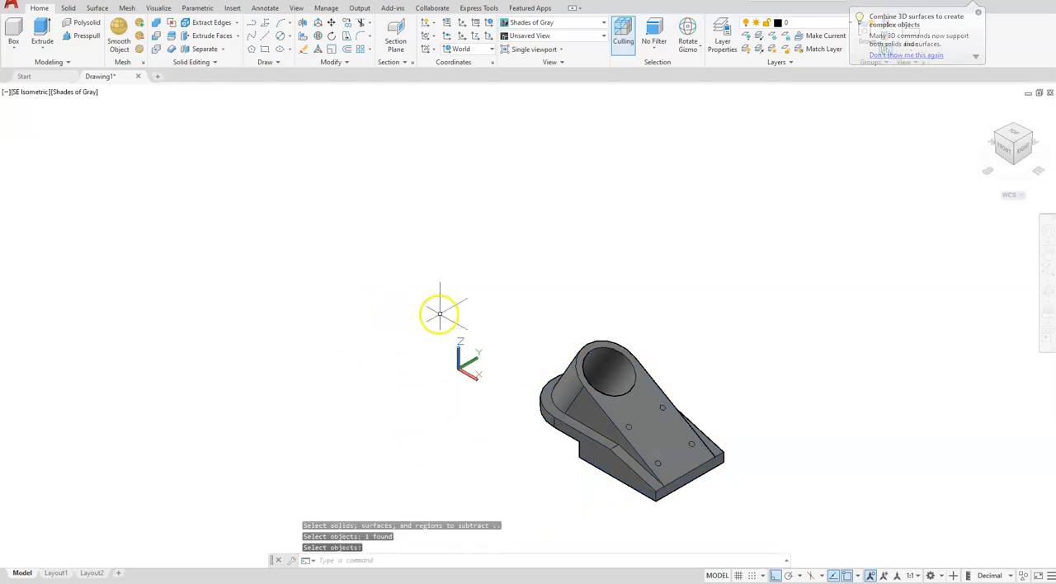
# - Extrude the four small circles on the sloped face 4 units into the solid
pyautogui.scroll(3, 745, 477)
pyautogui.moveTo(725, 478); pyautogui.dragTo(714, 404, button='middle')
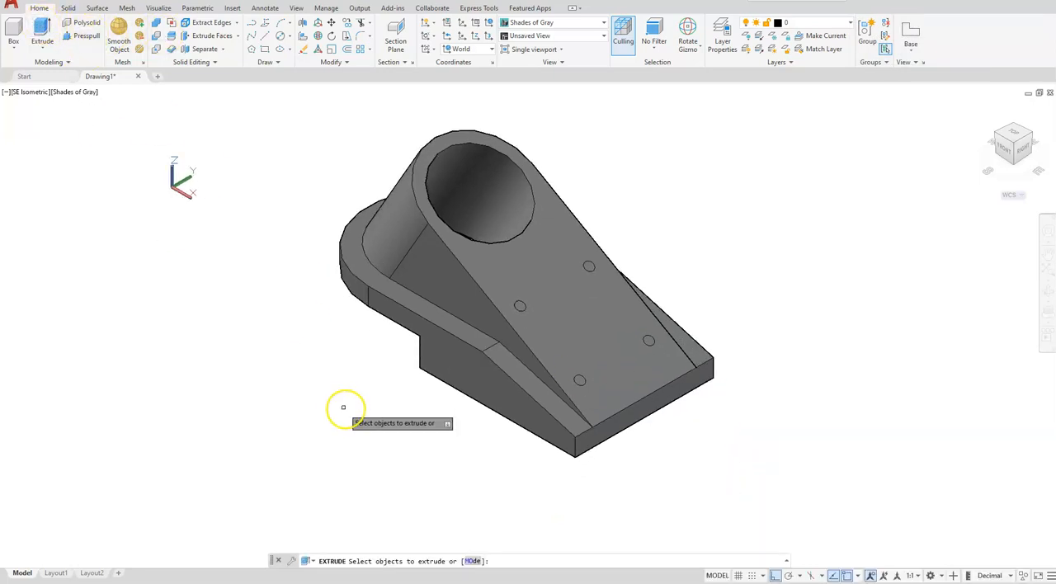
pyautogui.click(418, 517)
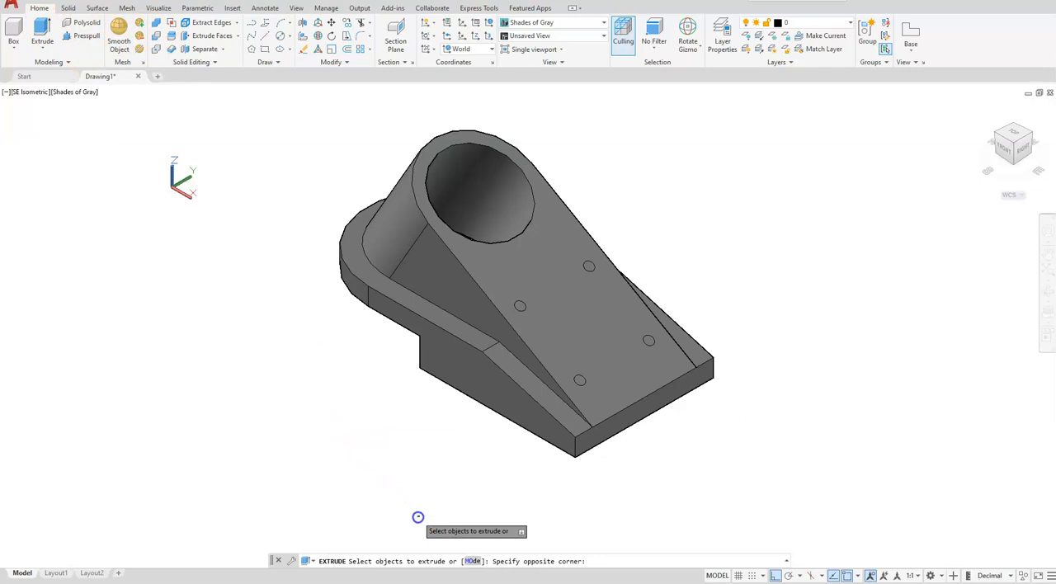
pyautogui.click(762, 235)
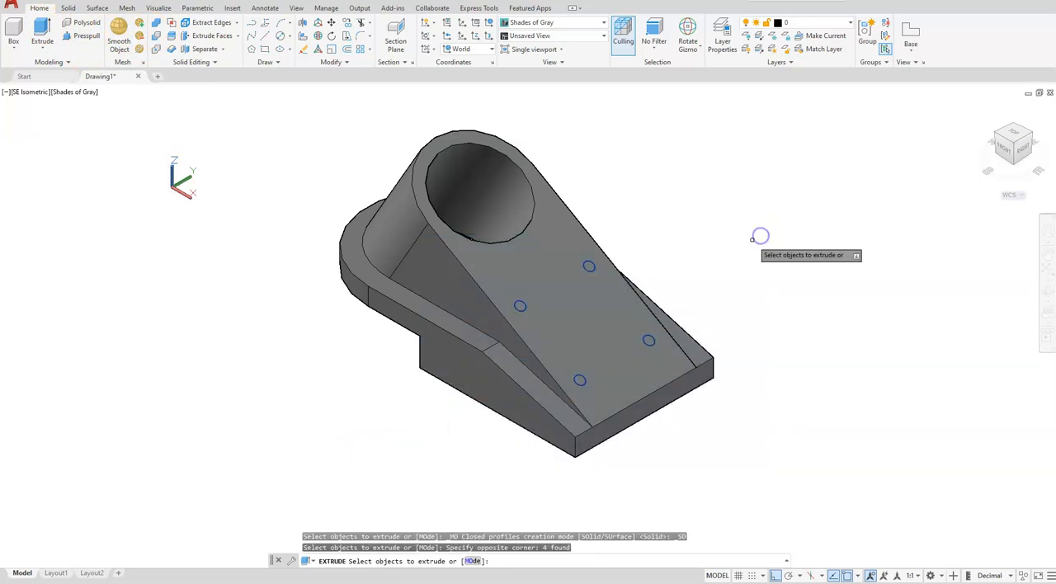
pyautogui.press('Return')
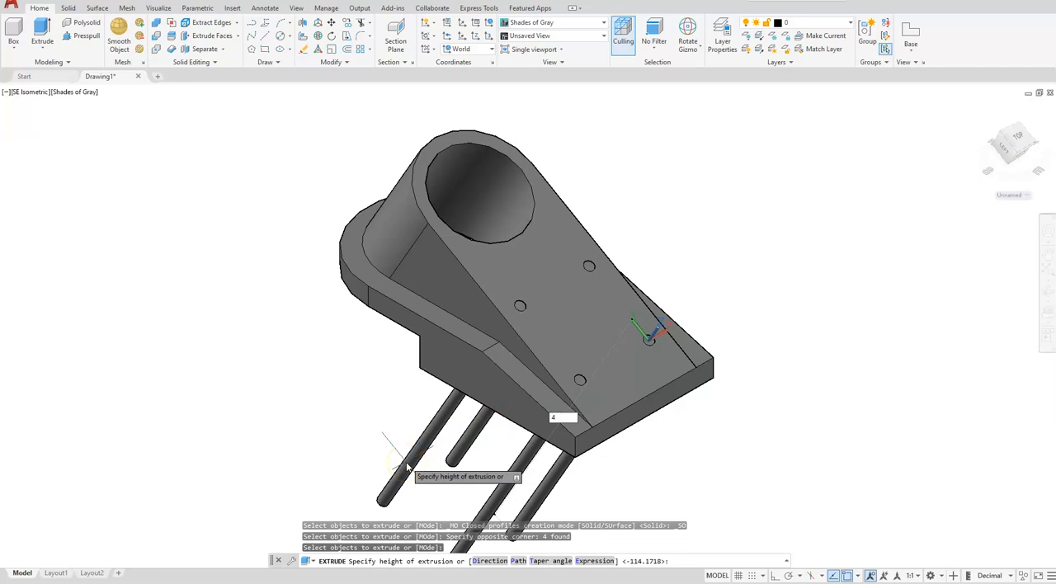
pyautogui.write('4')
pyautogui.press('Return')
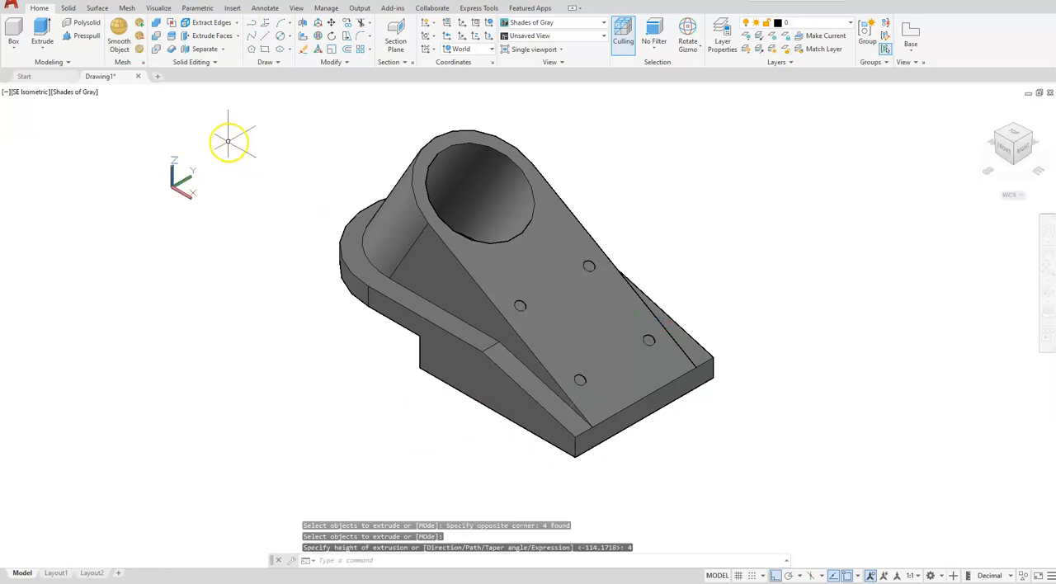
# - Subtract the four small cylinders from the main solid to cut the shallow holes in the sloped face
pyautogui.click(156, 35)
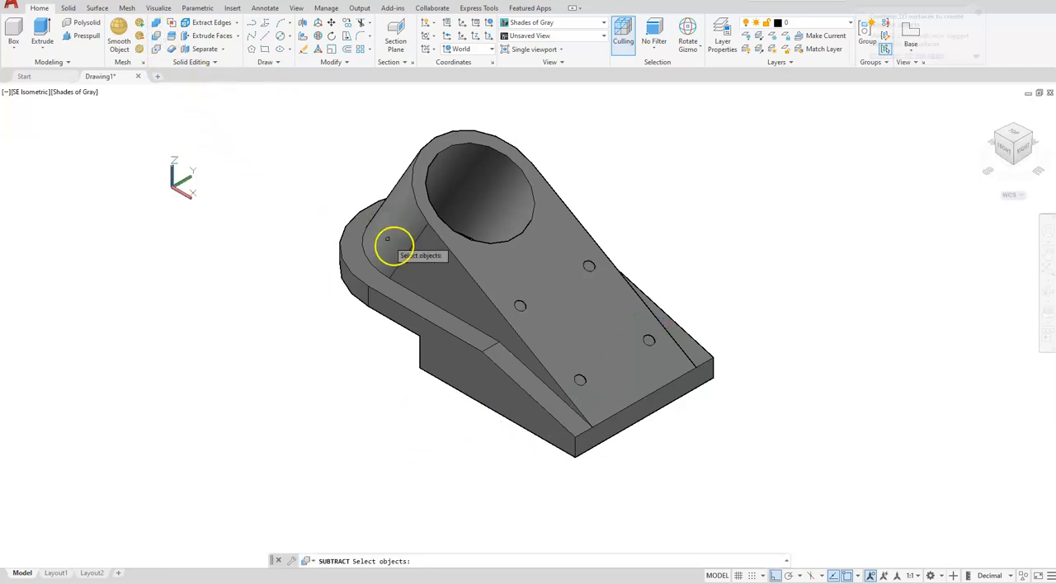
pyautogui.click(387, 241)
pyautogui.press('Return')
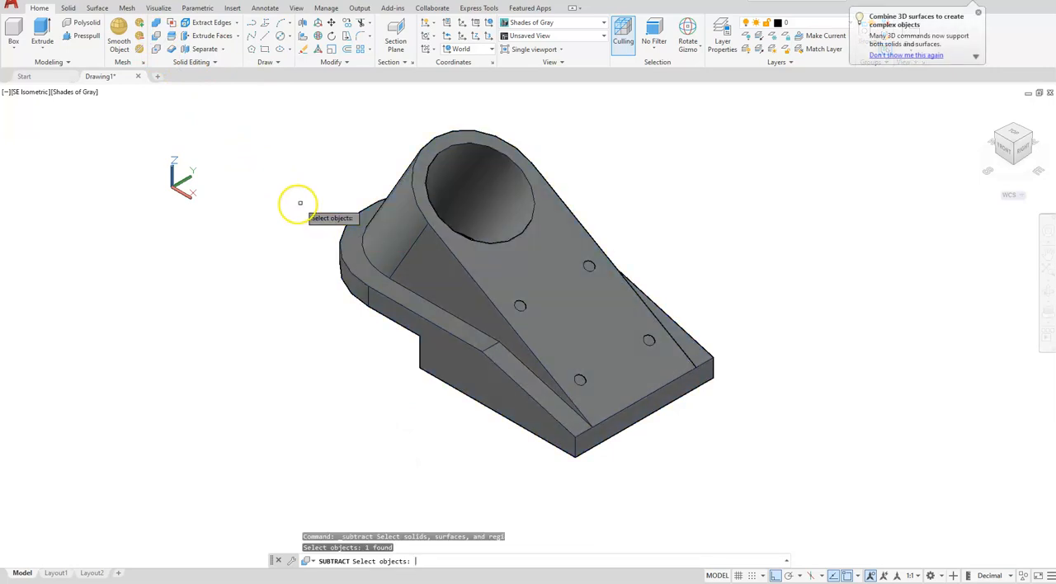
pyautogui.click(280, 205)
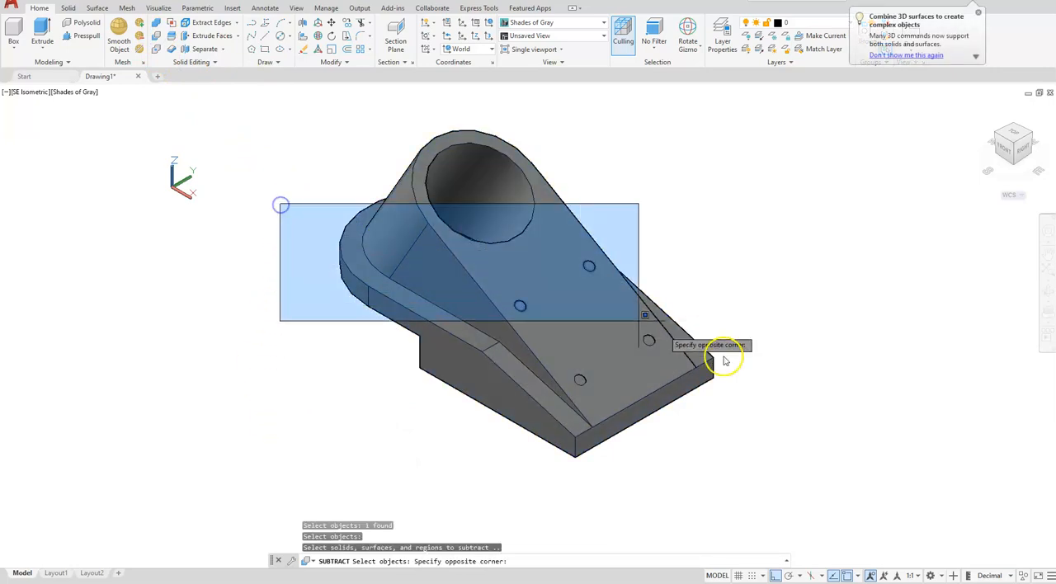
pyautogui.click(776, 500)
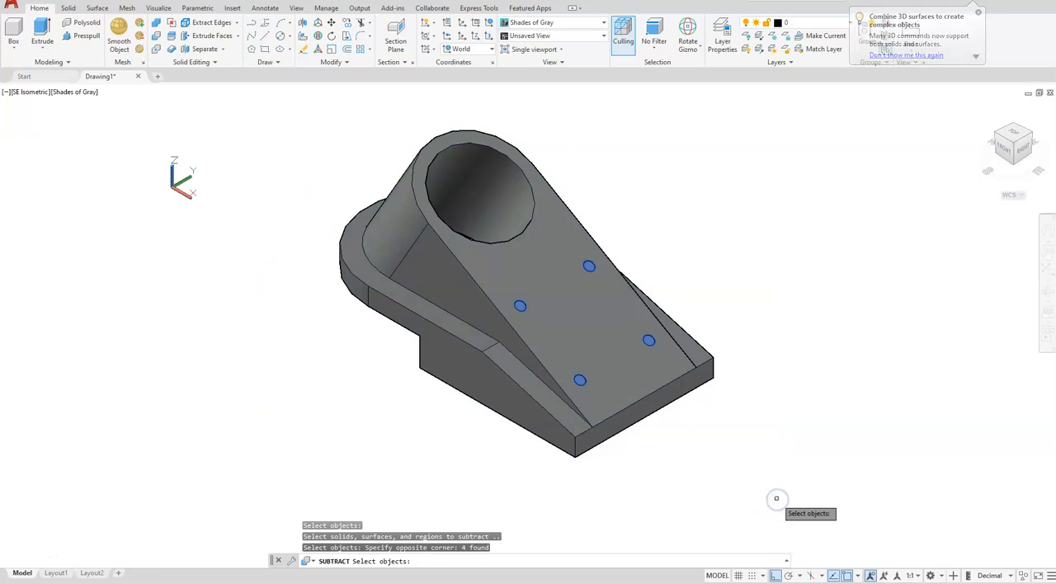
pyautogui.press('Return')
pyautogui.click(728, 487)
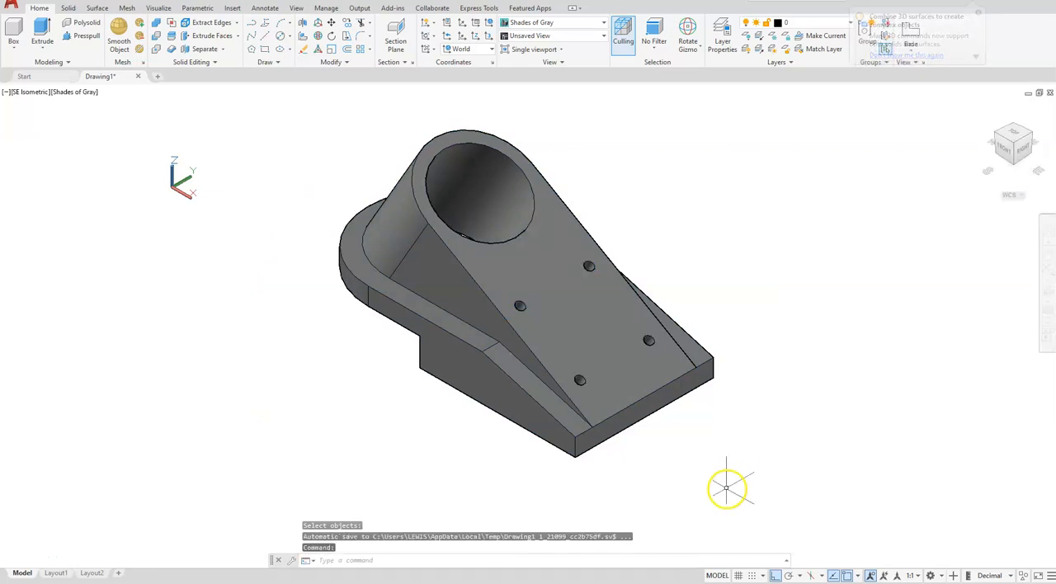